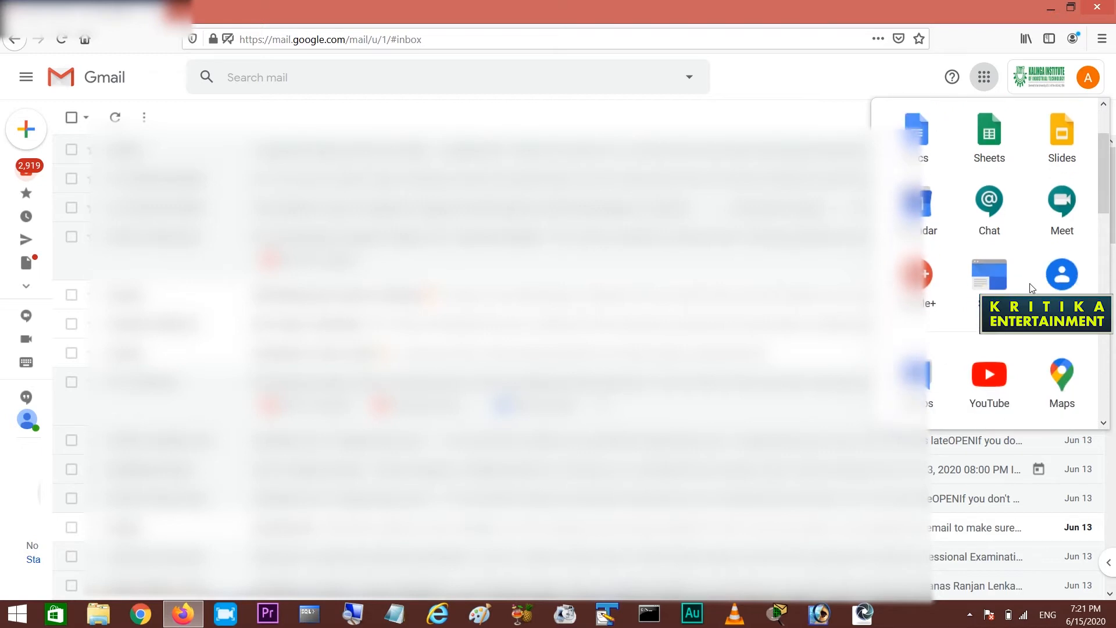
Step: Open Google Forms from the Google apps list and create a blank form
scroll(1032, 288, down, 3)
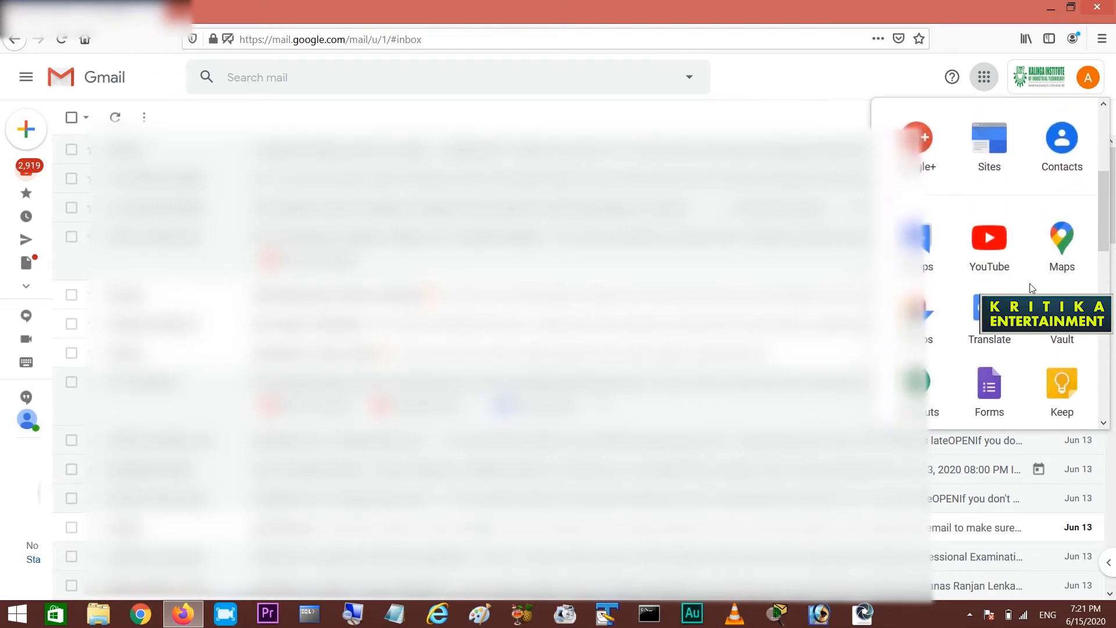
scroll(1031, 284, down, 2)
click(995, 274)
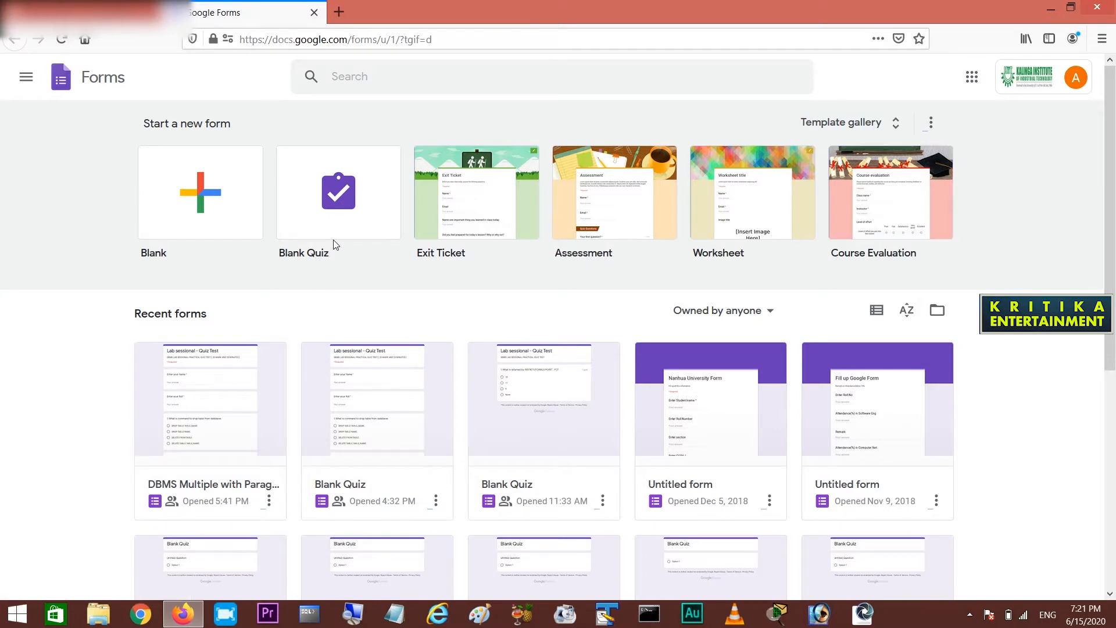
click(198, 201)
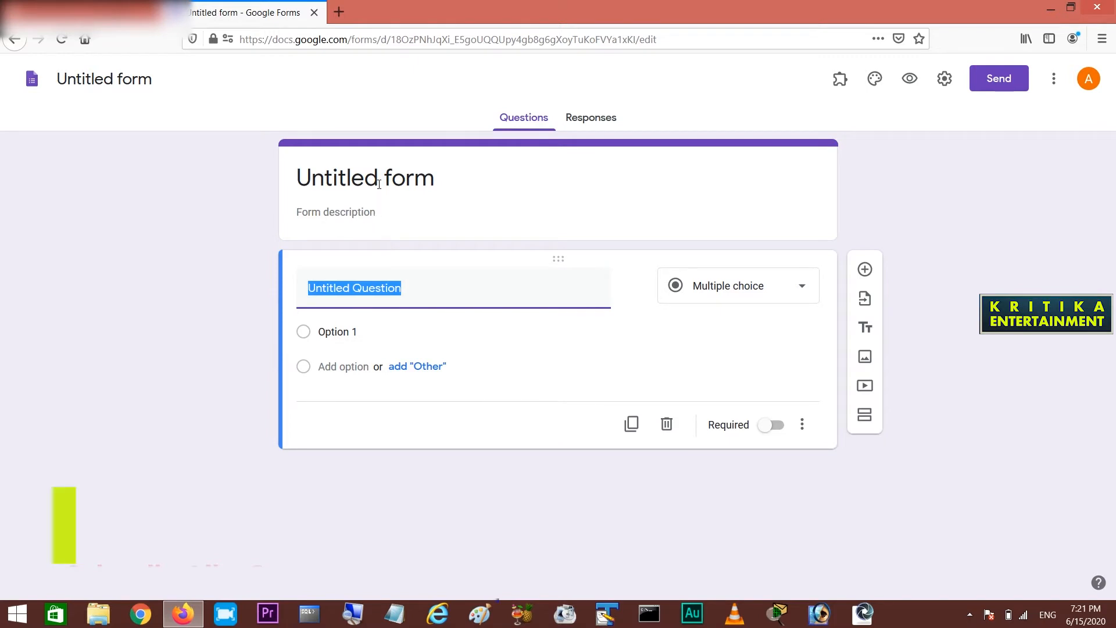
Step: Title the form "DBMS Lab Sessional Quiz Test"
click(475, 221)
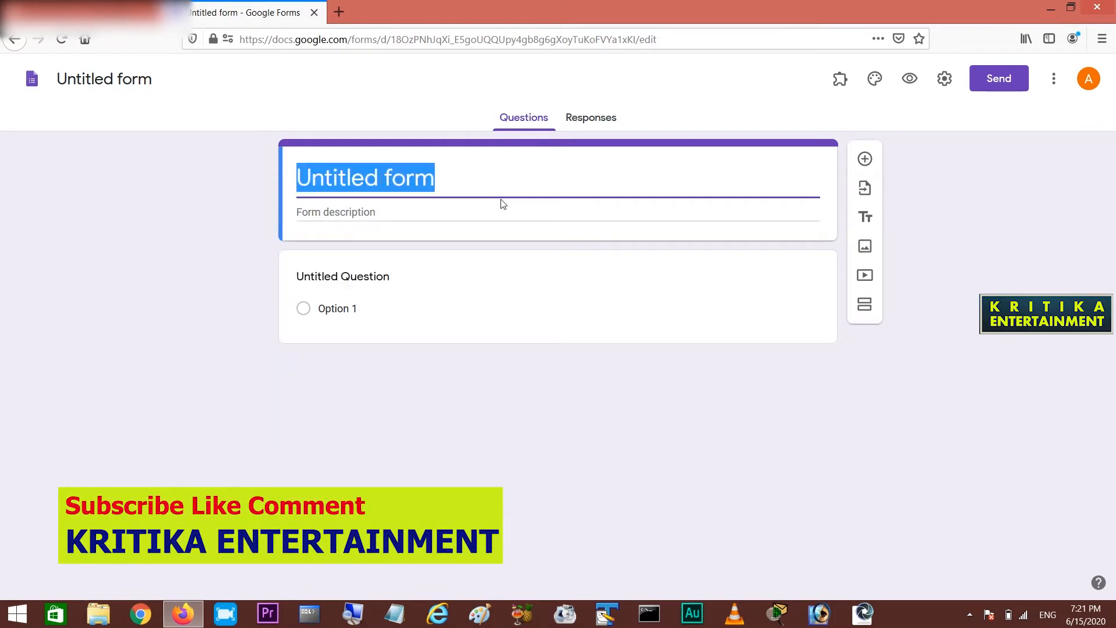
text(DB)
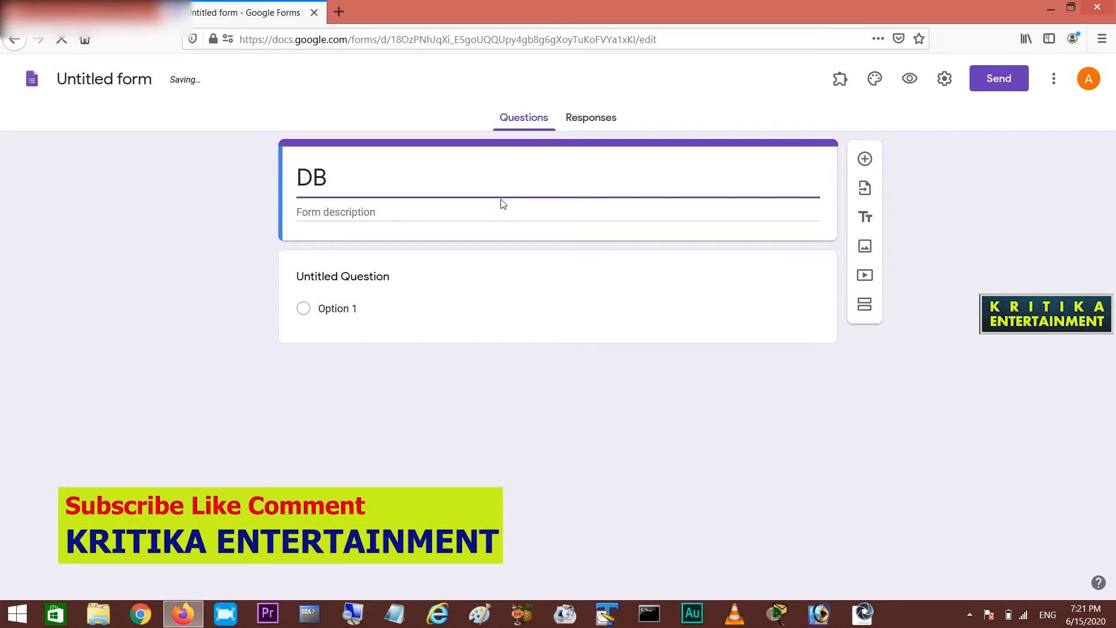
text(MS Lab )
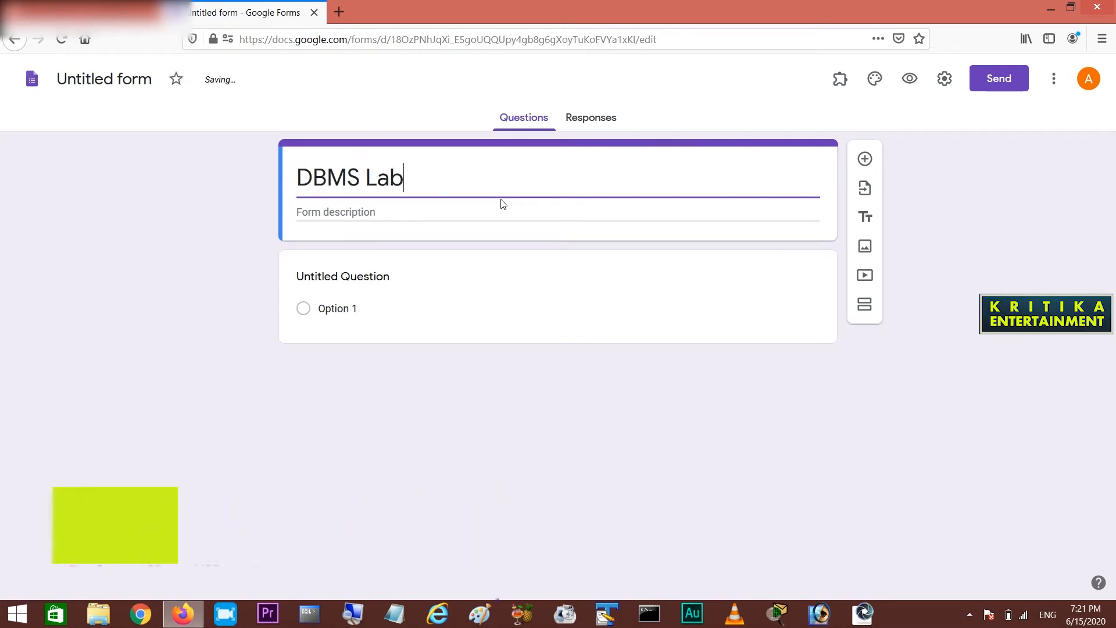
text(Sessio)
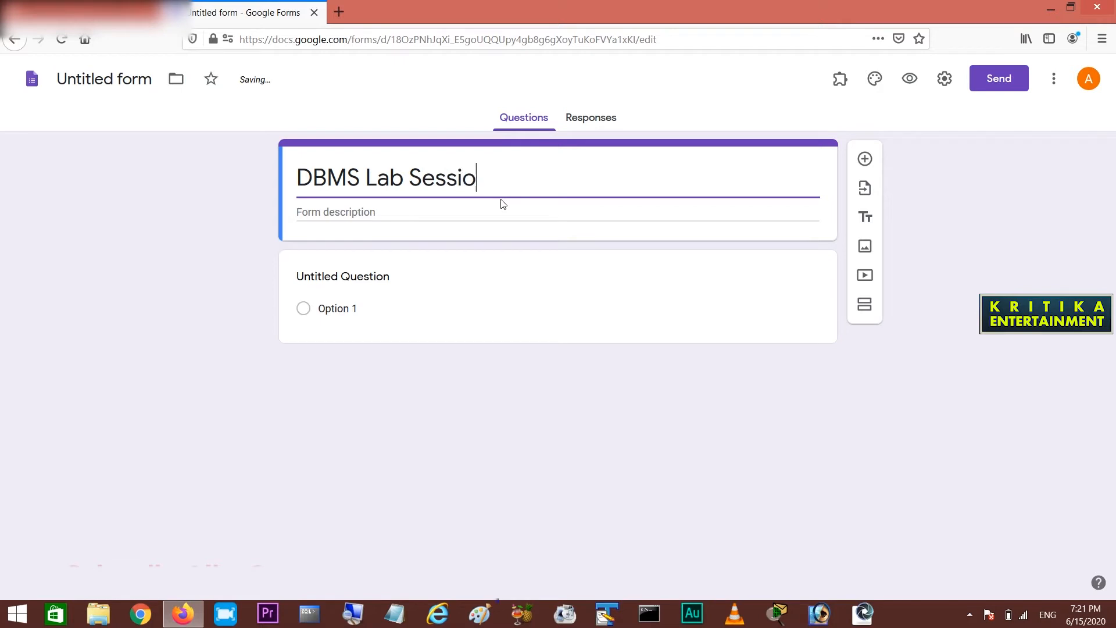
text(nal Q)
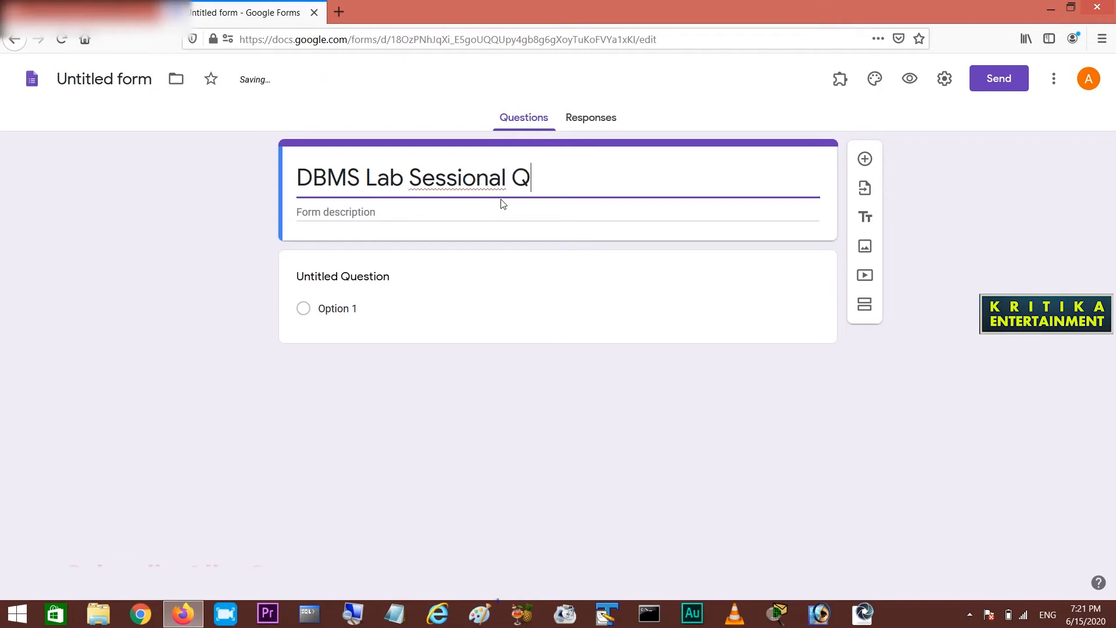
text(uiz Test)
Step: Enter the form description "This is lab test for multiple choice question each carry 1 mark."
click(428, 212)
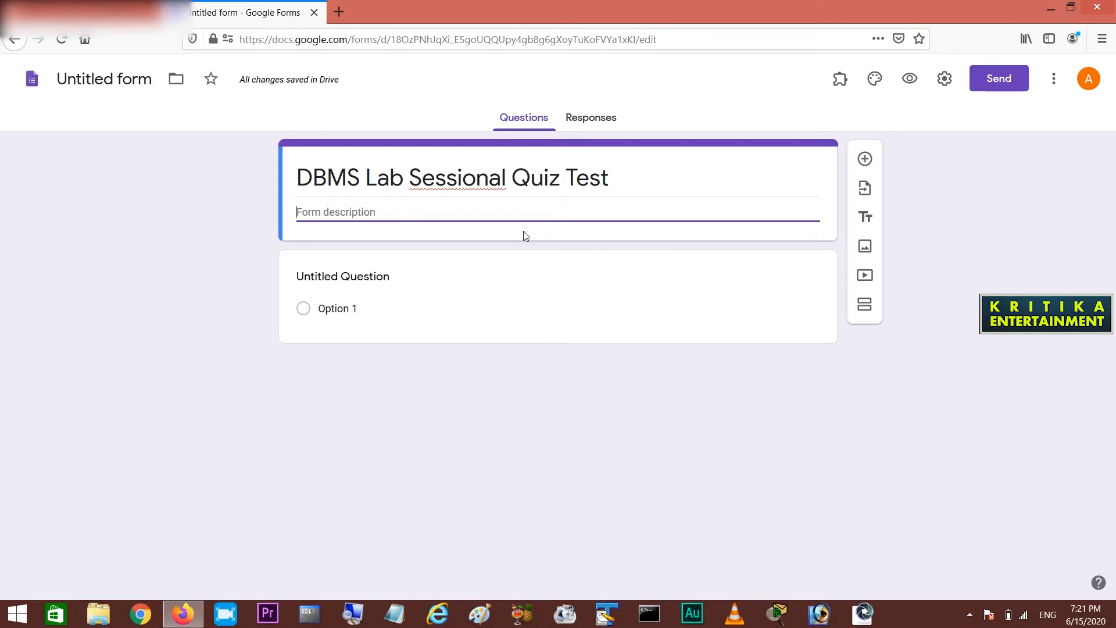
text(This is)
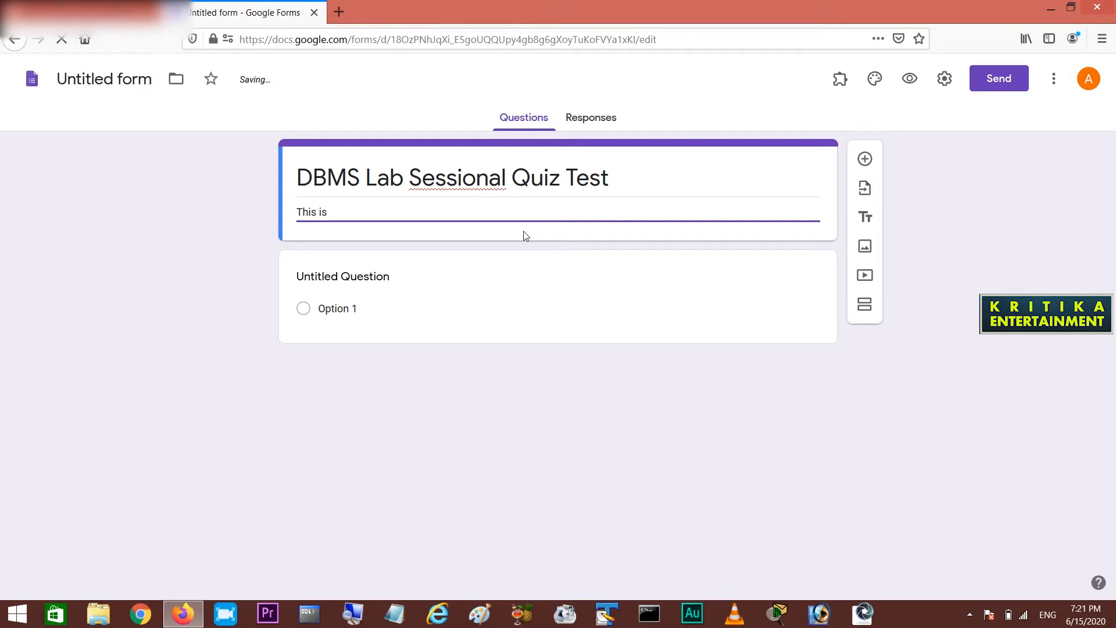
text( lab test for multiple )
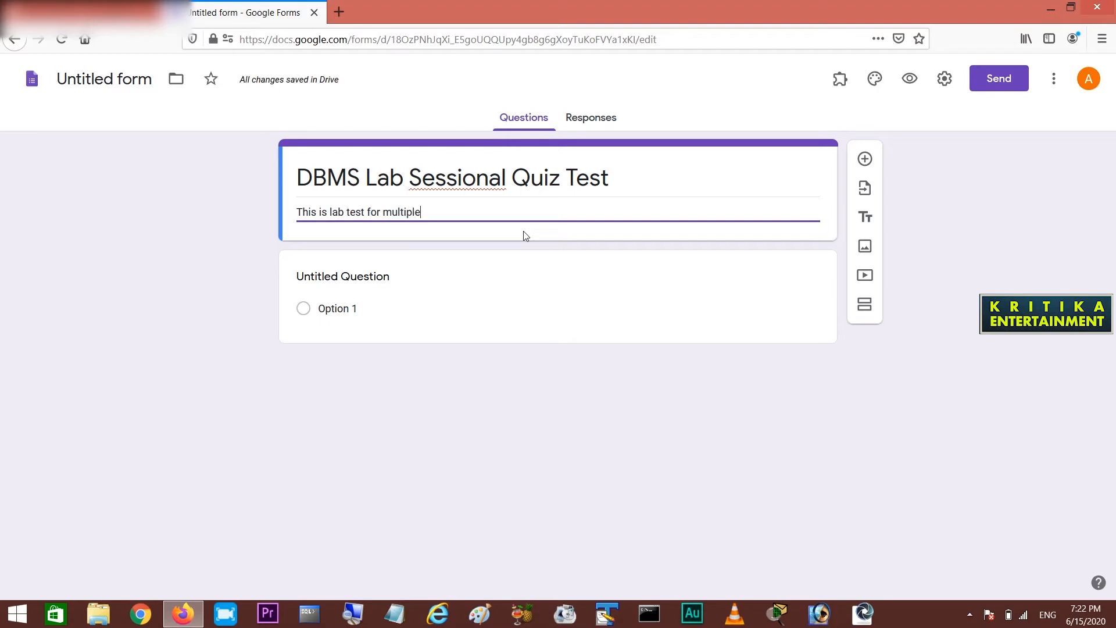
text(choice)
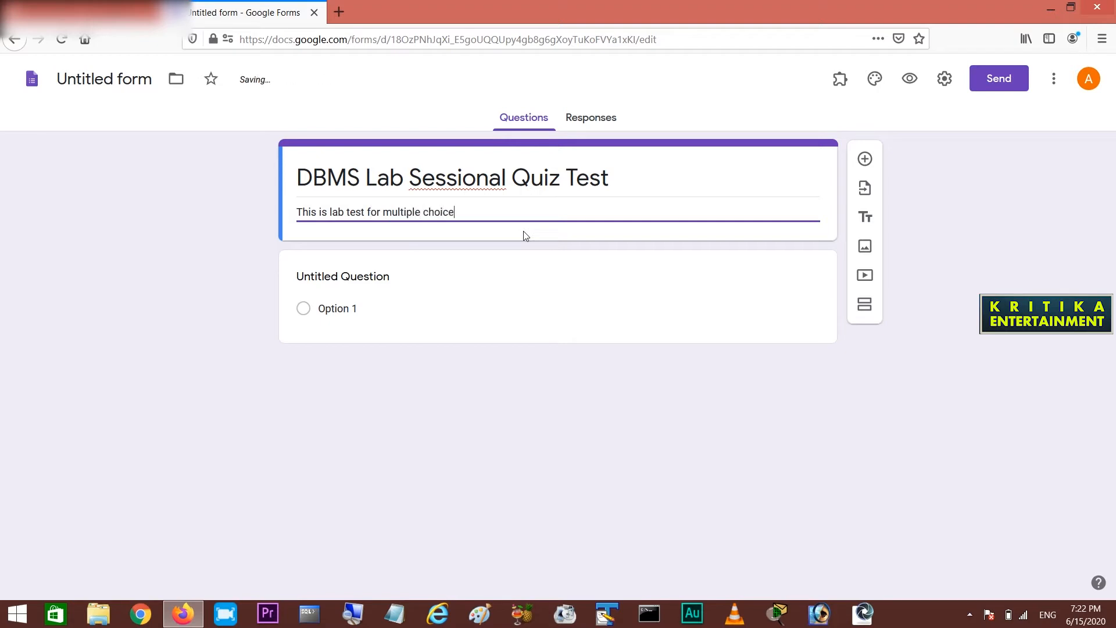
text( question each carry 1 mark)
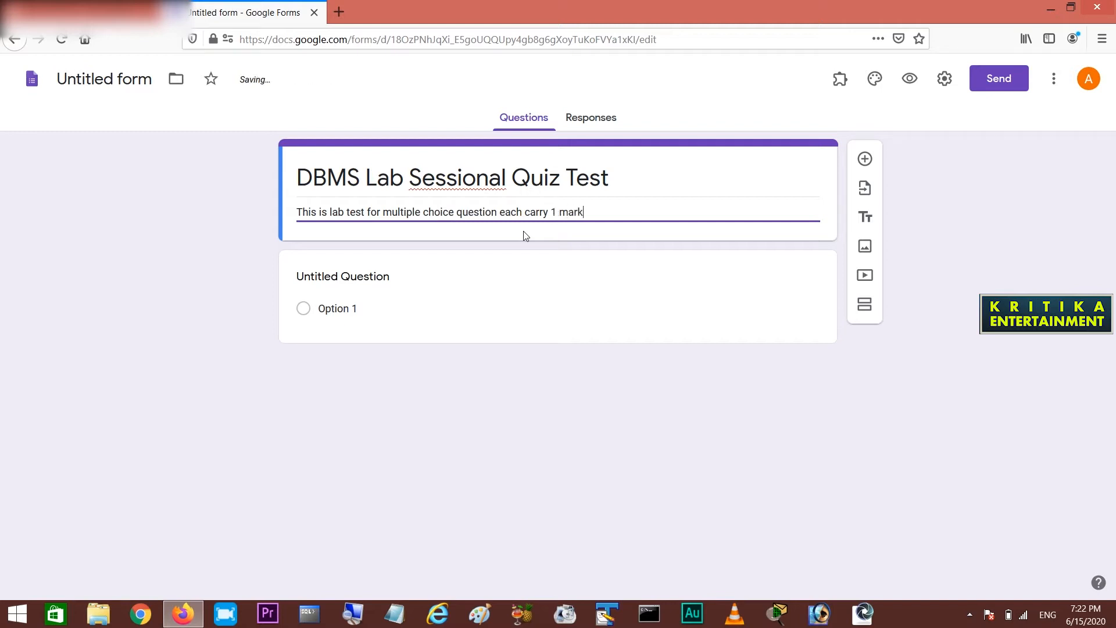
text(.)
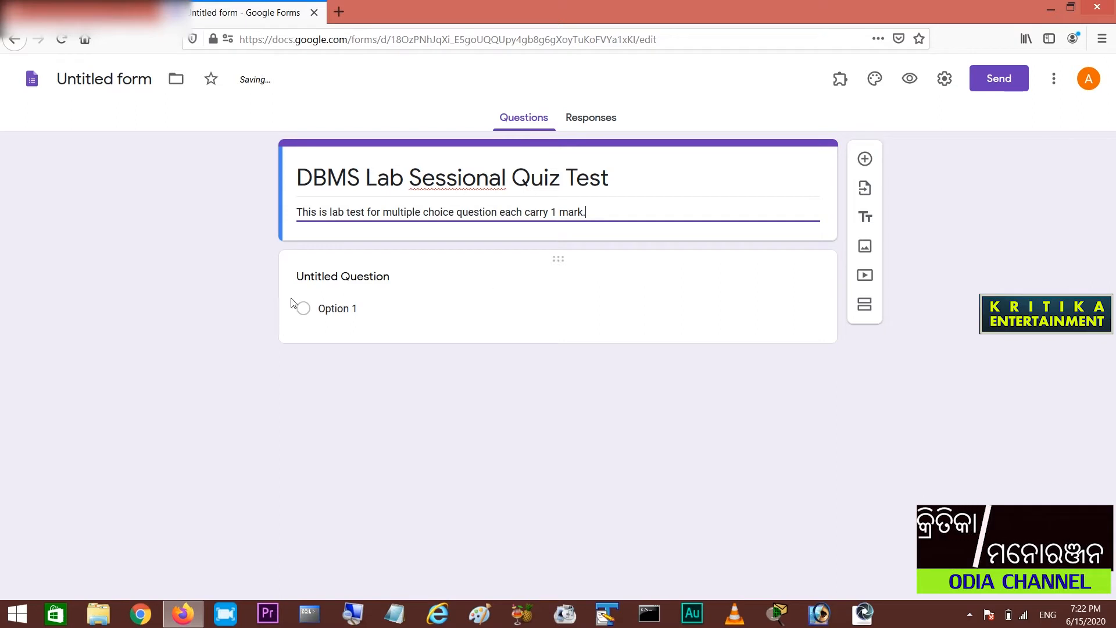
Step: Turn the untitled first question into the short-answer question "Enter your name"
click(387, 293)
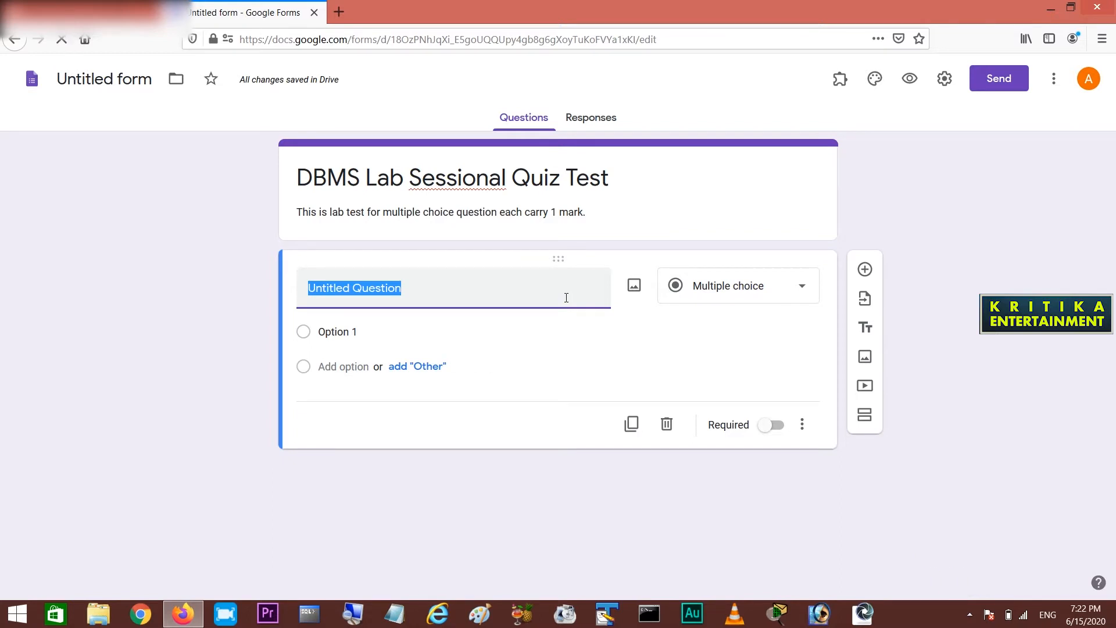
text(Enter)
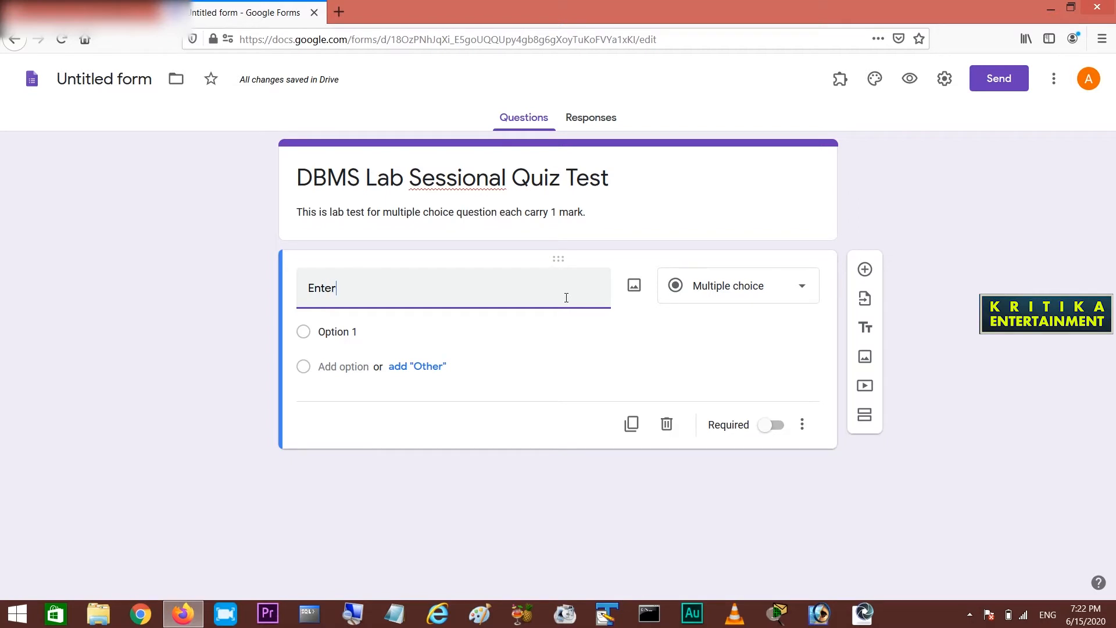
text( you)
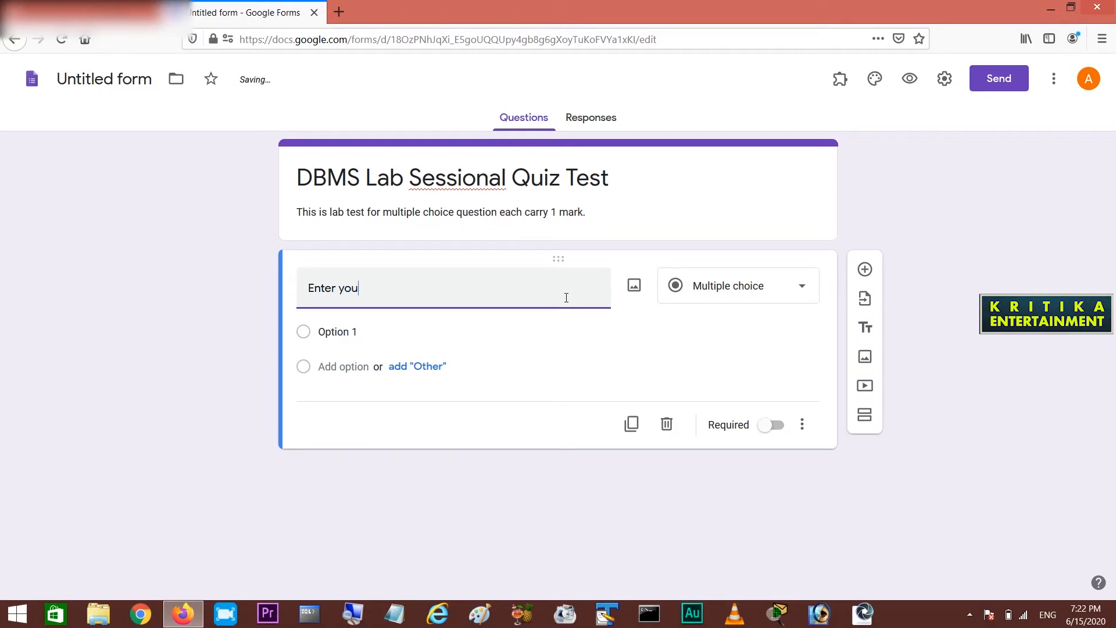
text(r name)
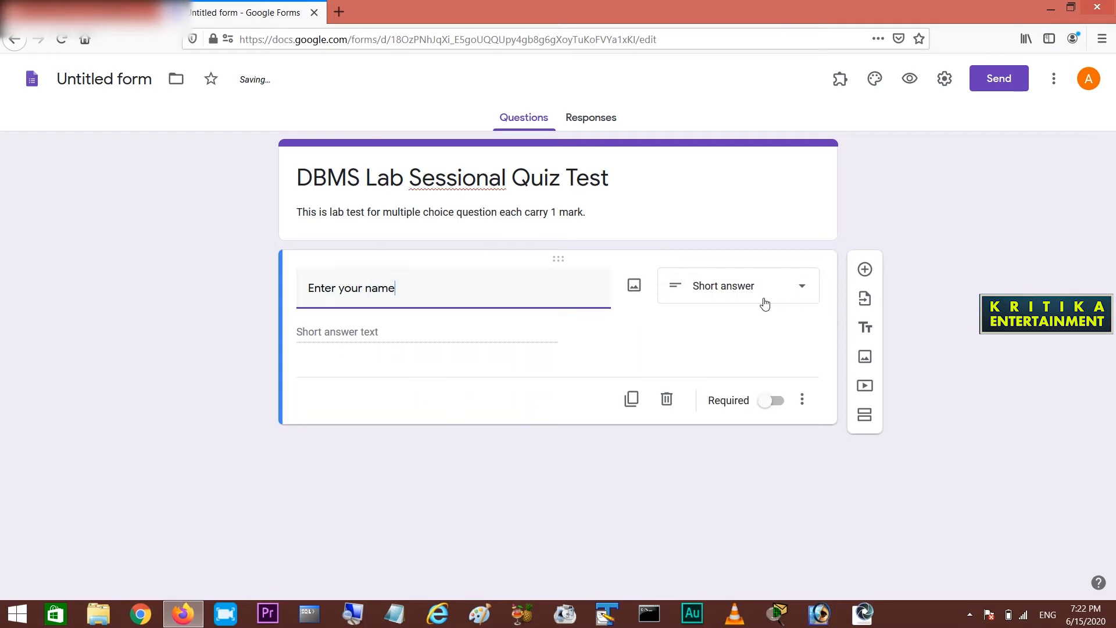
click(394, 330)
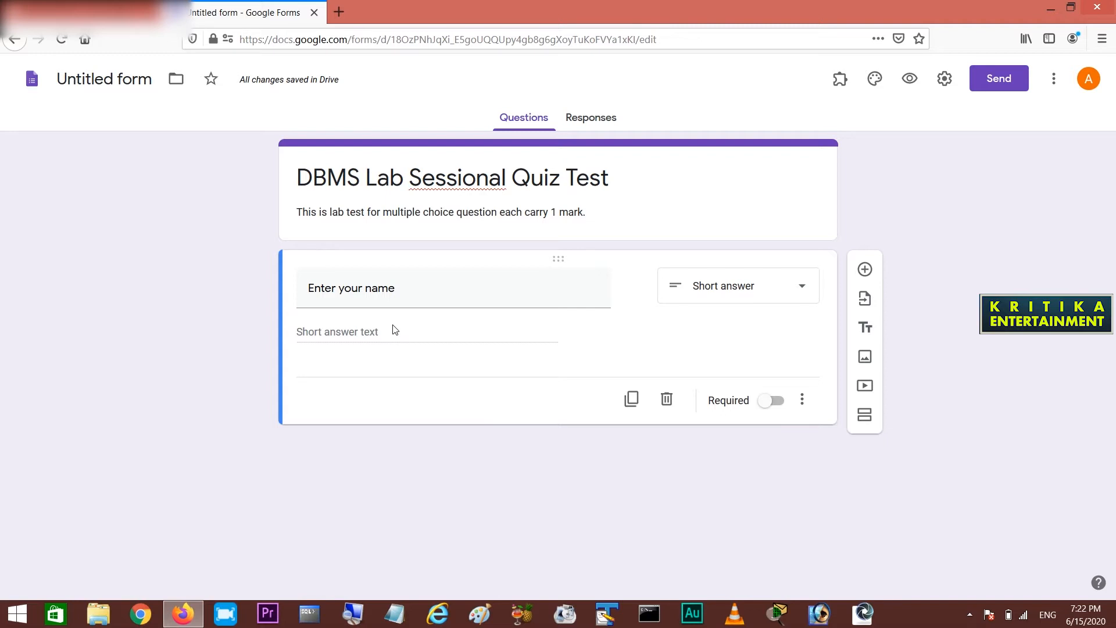
Step: Add a second question below the name question, the short-answer question "Enter your roll"
mouse_move(576, 279)
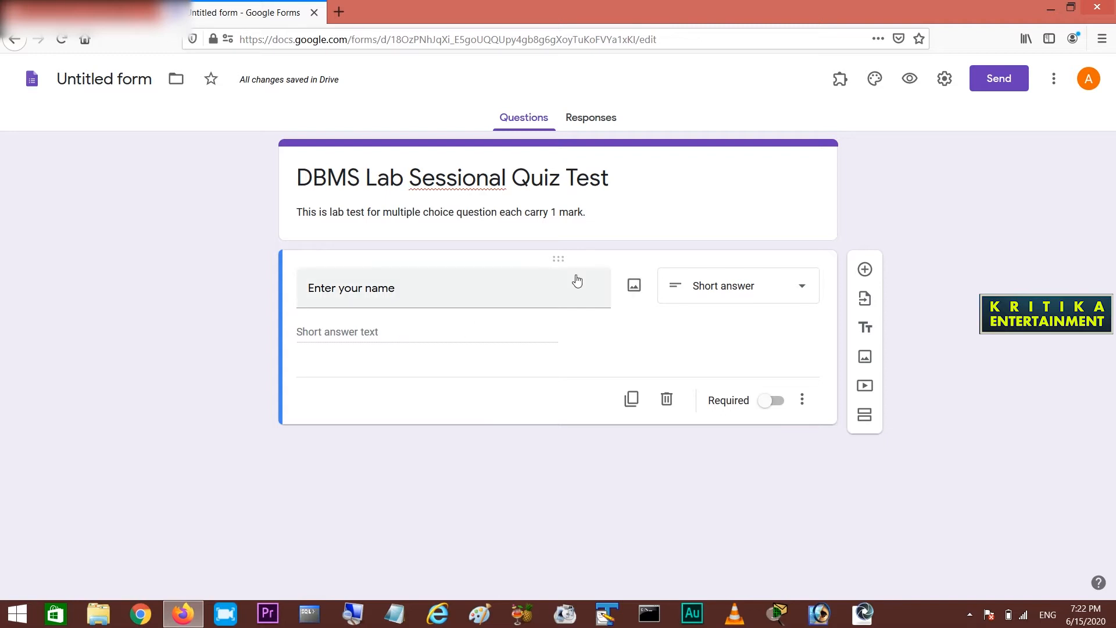
click(870, 271)
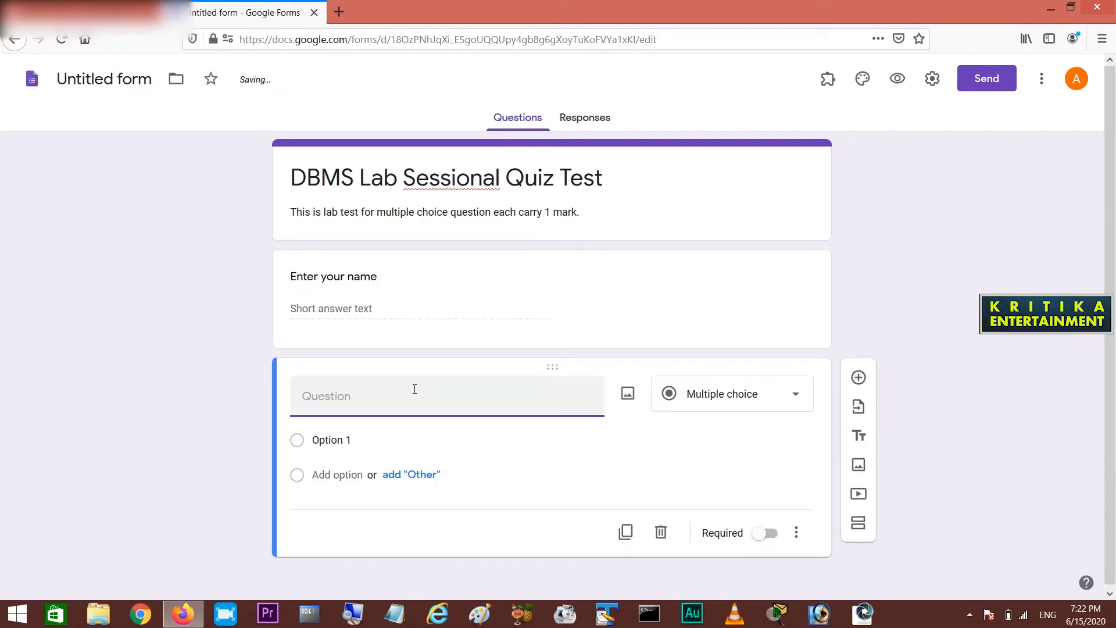
text(Enter your roll)
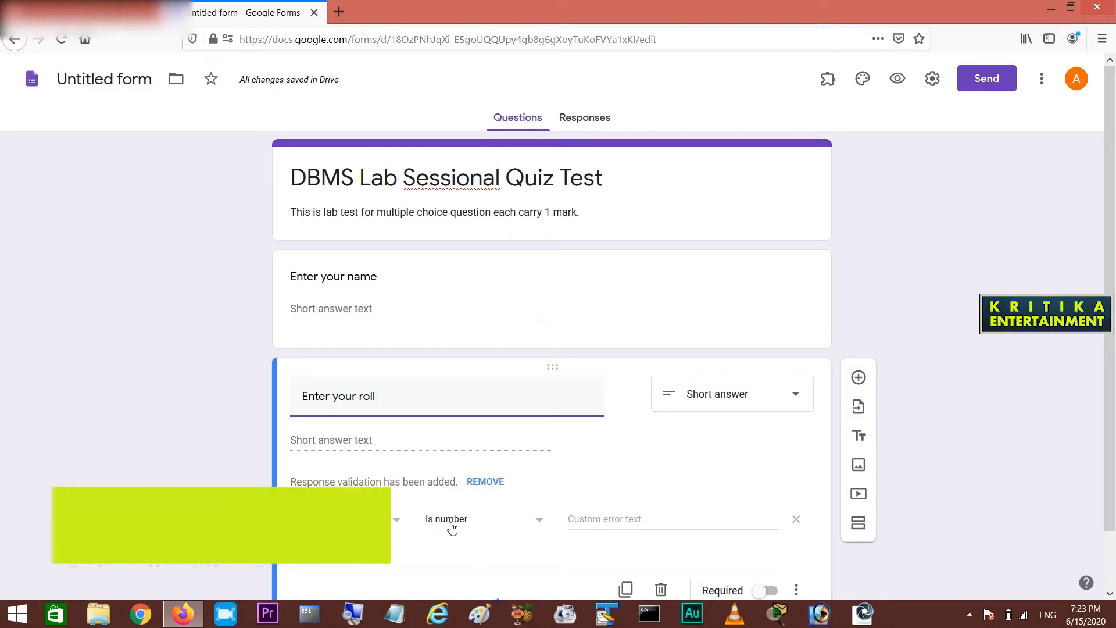
Step: Add a multiple-choice question below the roll question with the text "1. What is C?"
scroll(959, 454, down, 2)
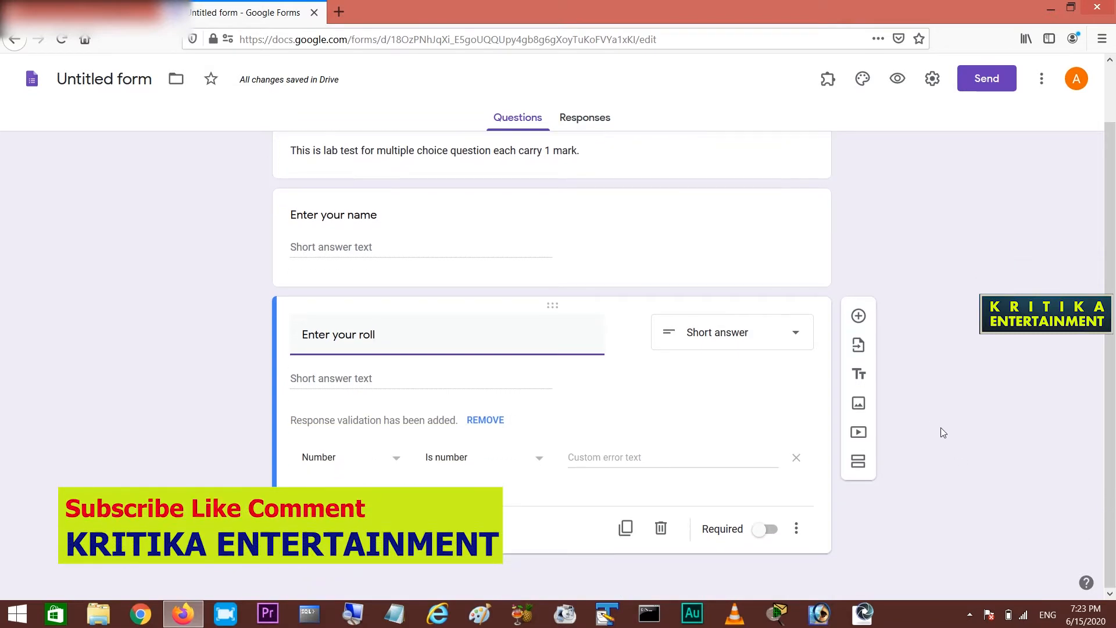
click(859, 315)
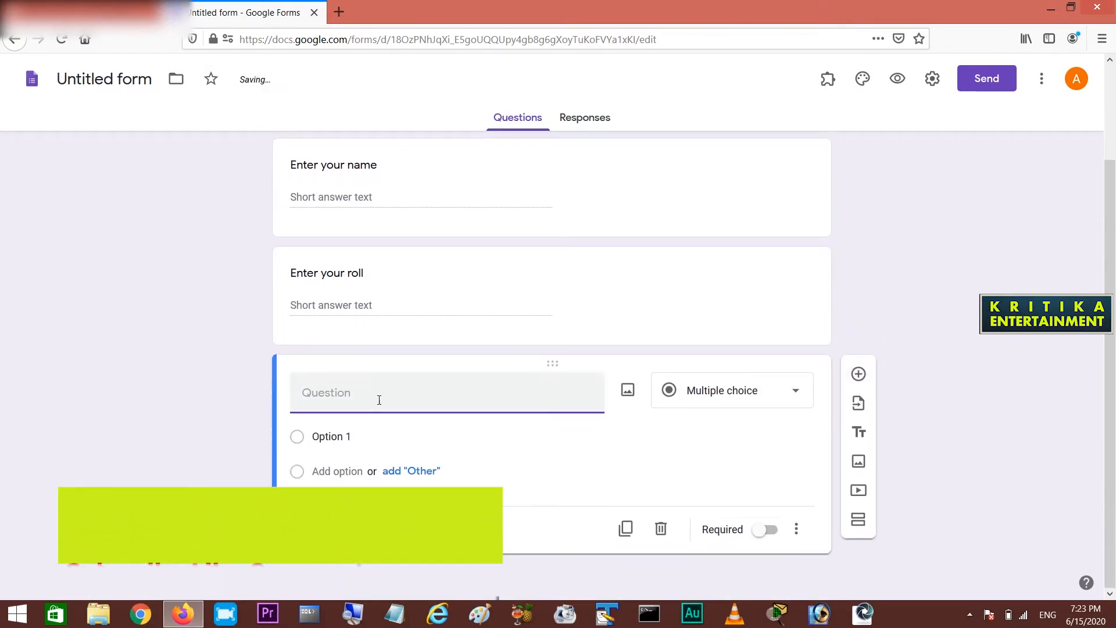
text(1. )
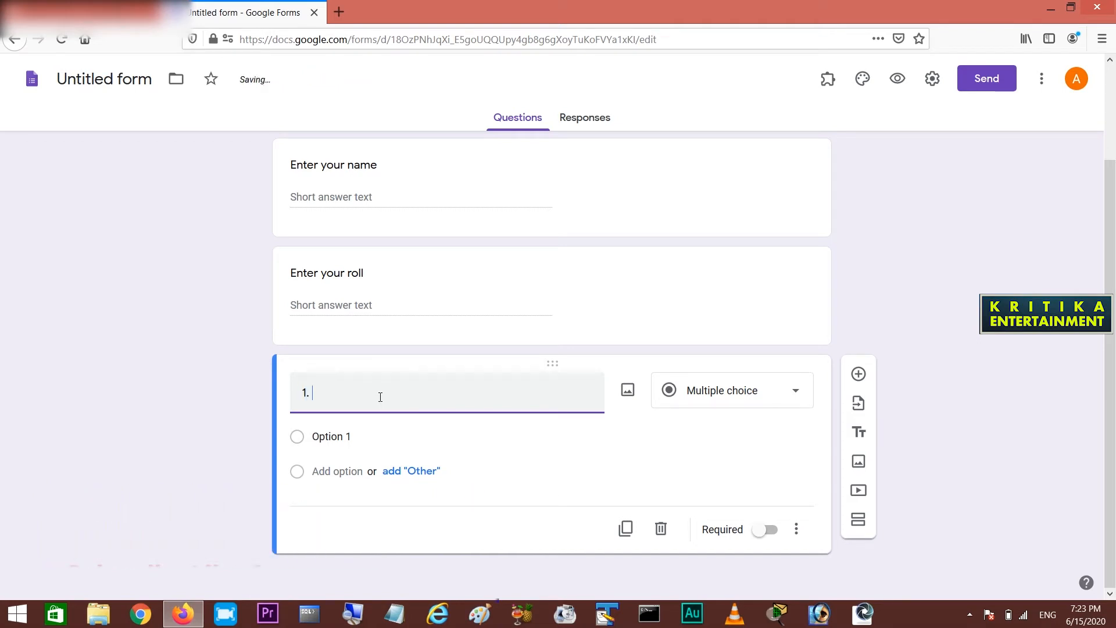
text(What is C?)
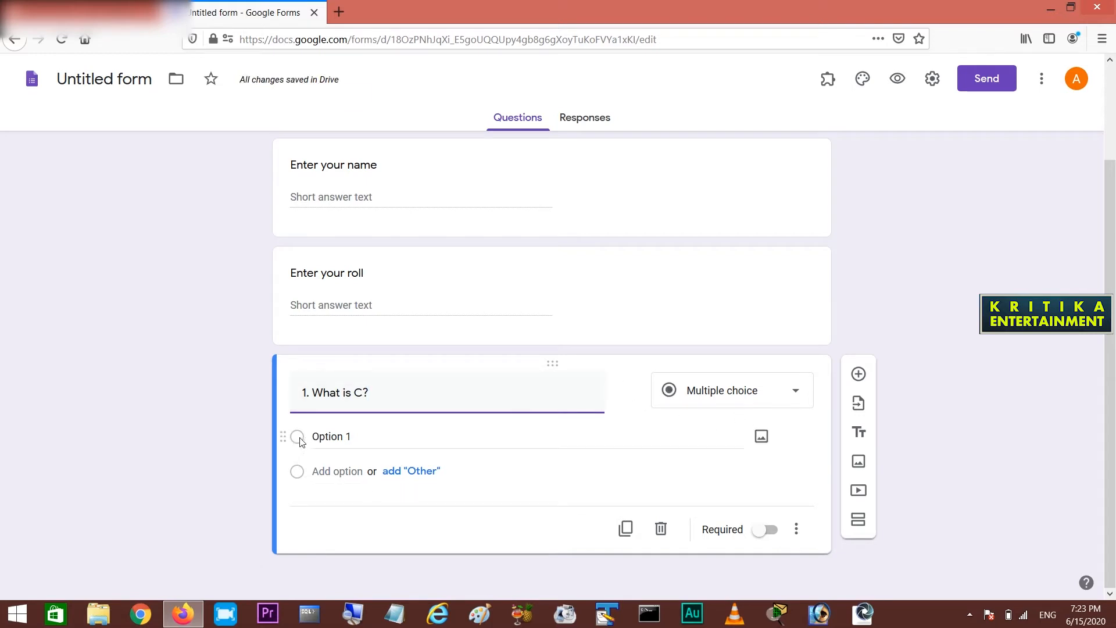
Step: Add an "Other" choice and two more answer options to the "What is C?" question
click(391, 472)
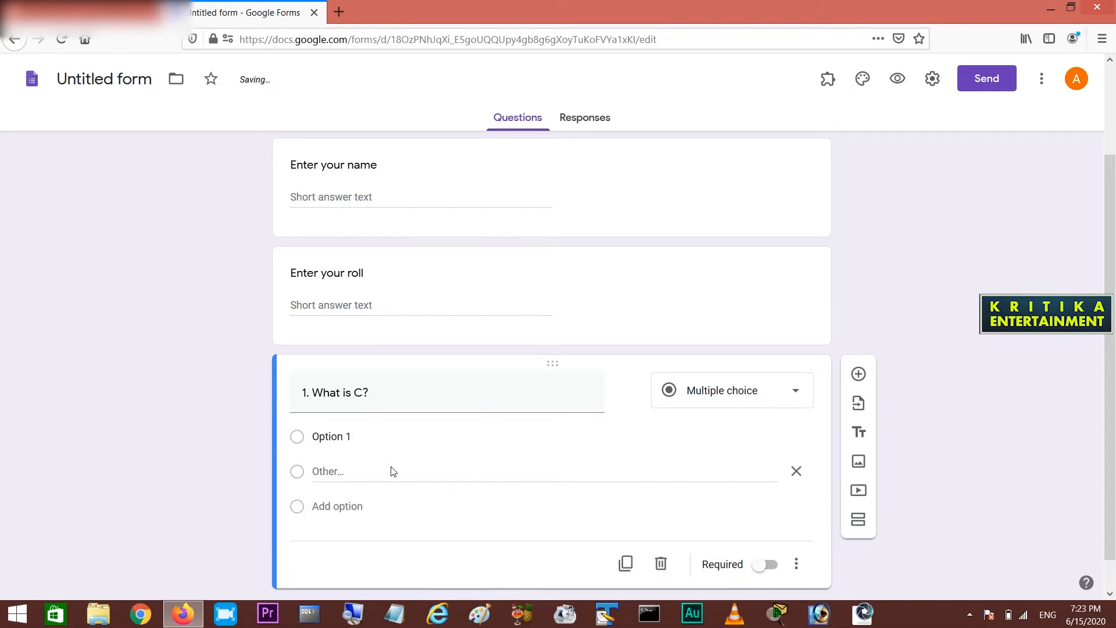
click(320, 507)
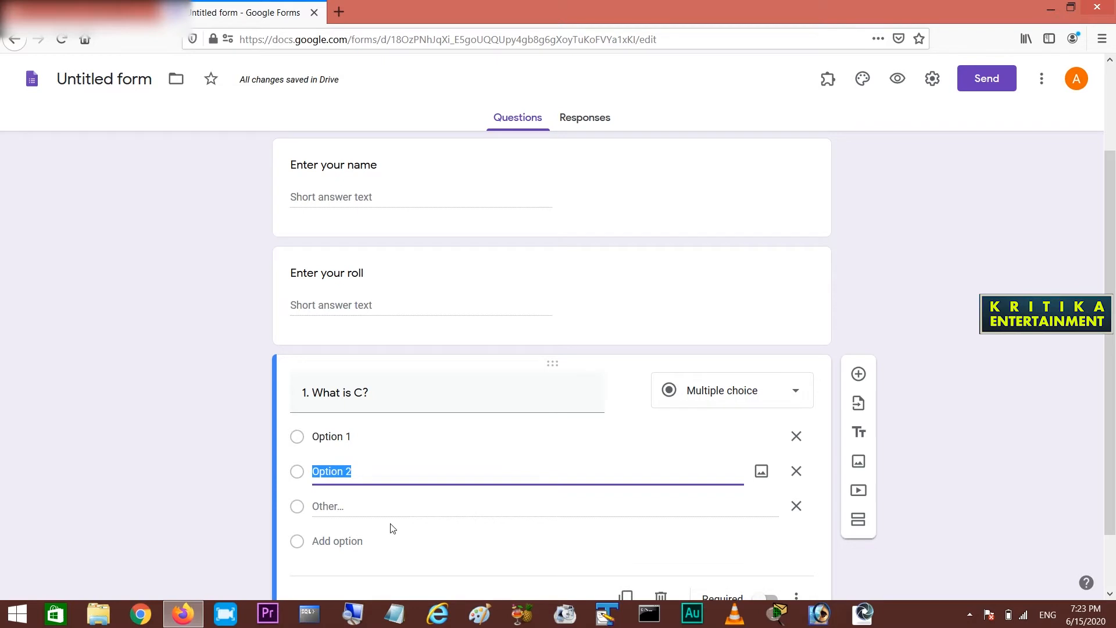
click(370, 510)
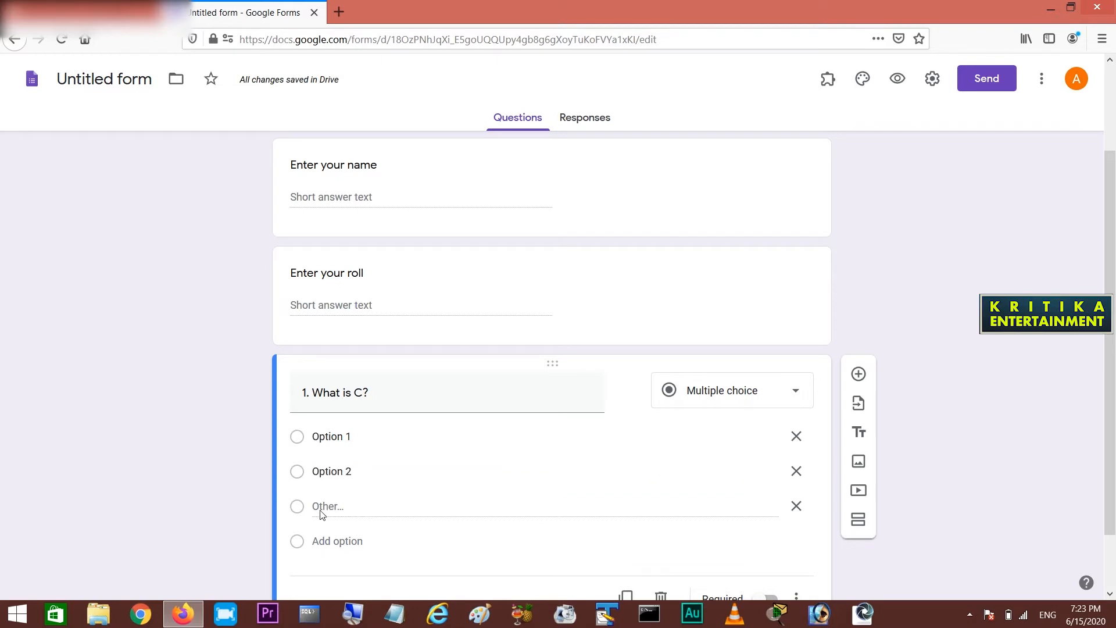
click(326, 540)
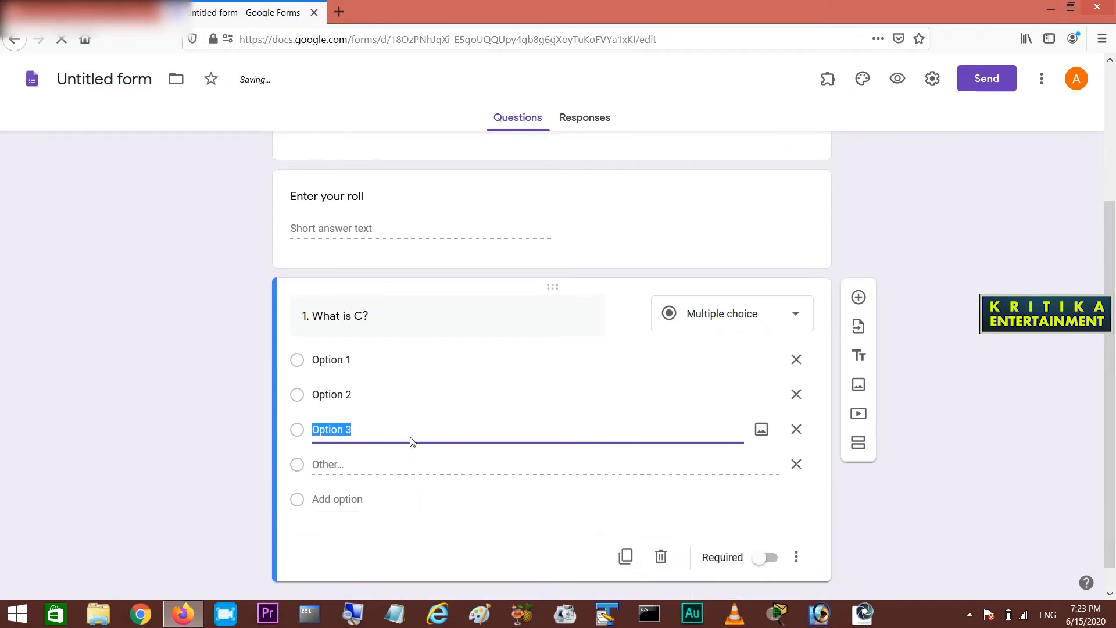
Step: Name the three answer options of "What is C?" "Programming Language", "Procedural Language" and "Package"
click(344, 360)
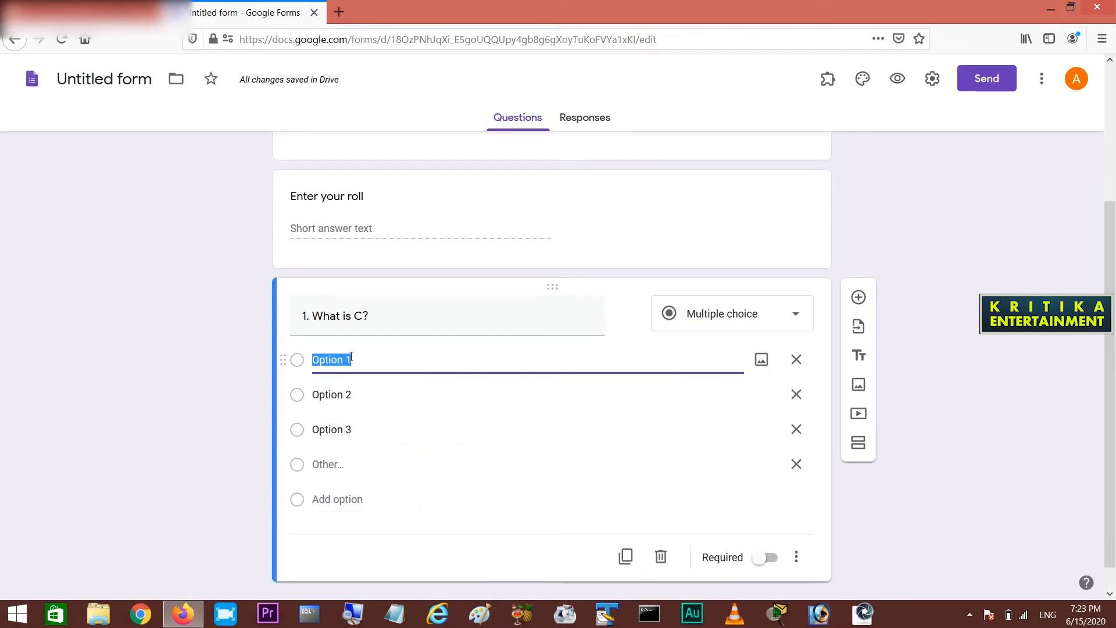
text(Programming Language)
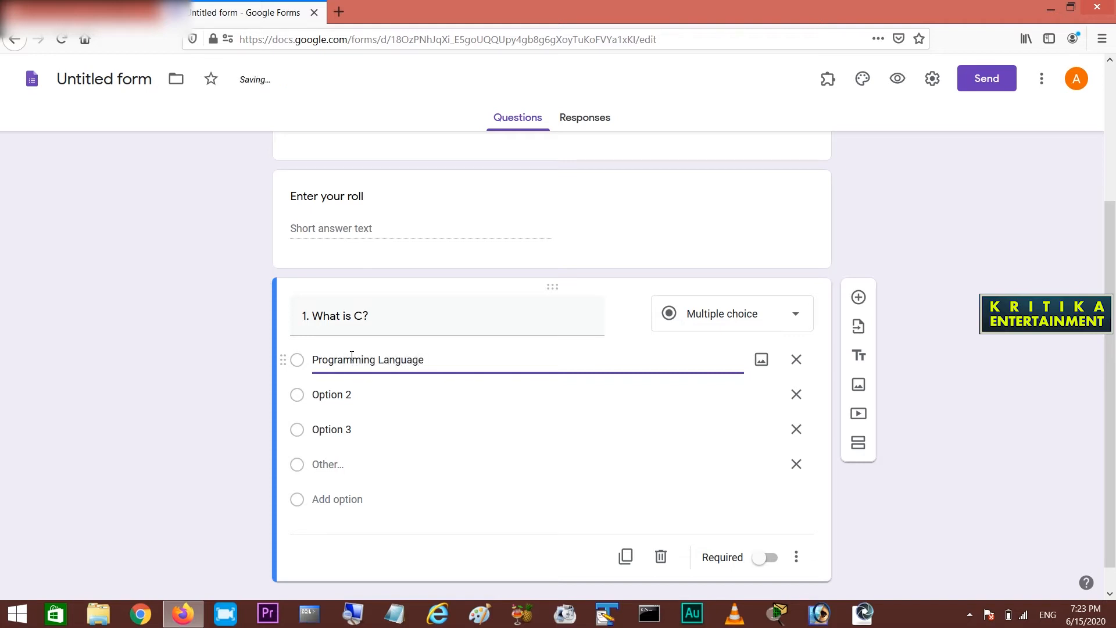
click(357, 394)
text(Procedural L)
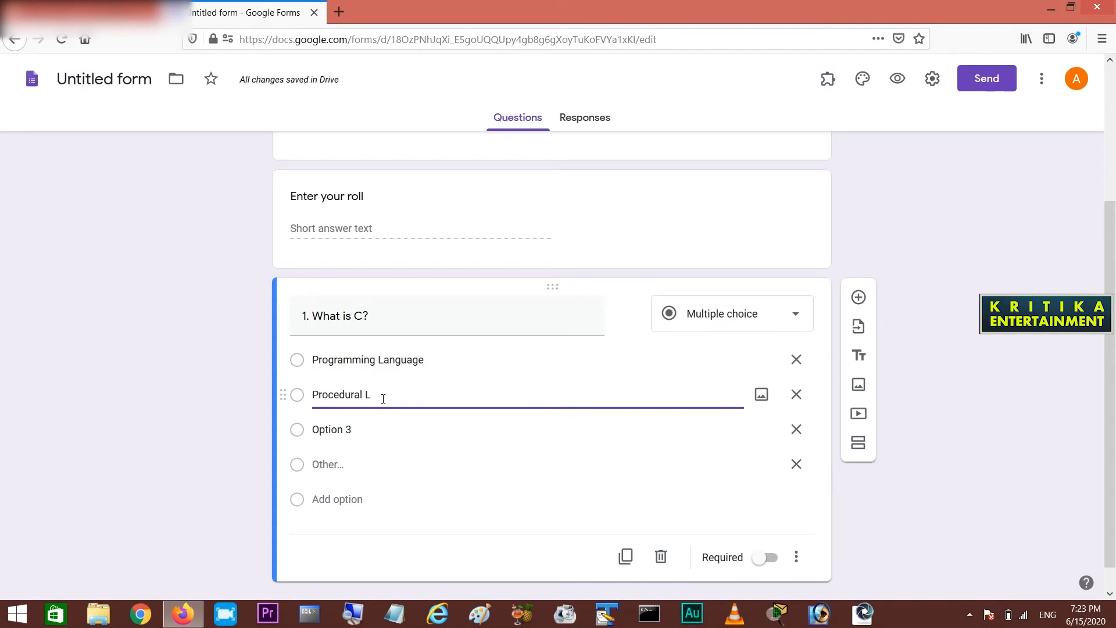
text(anguage)
click(350, 429)
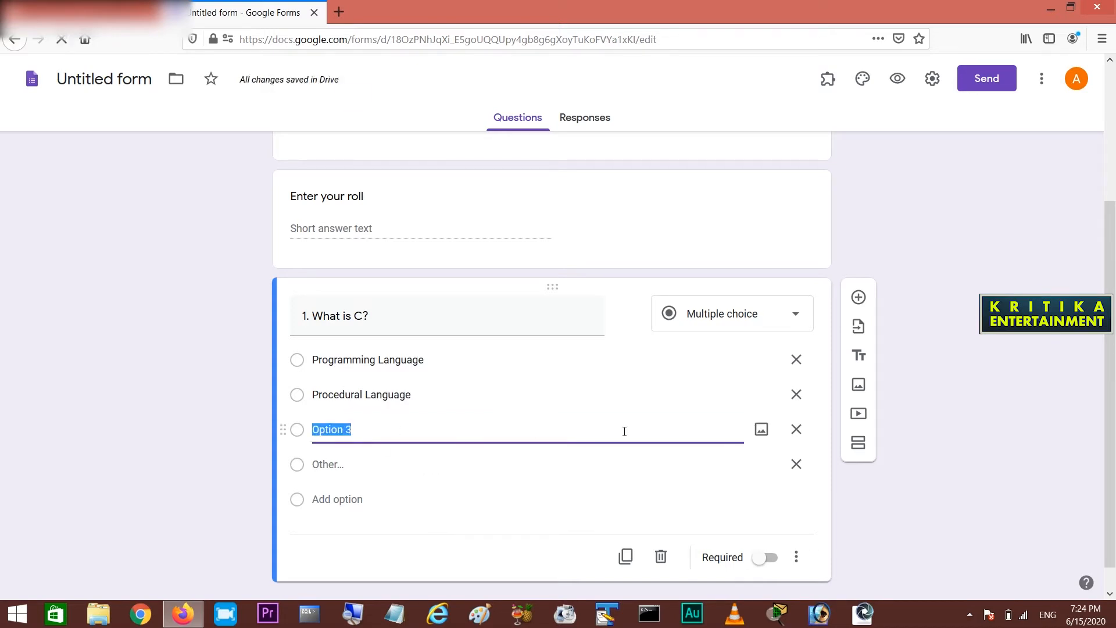
text(Package)
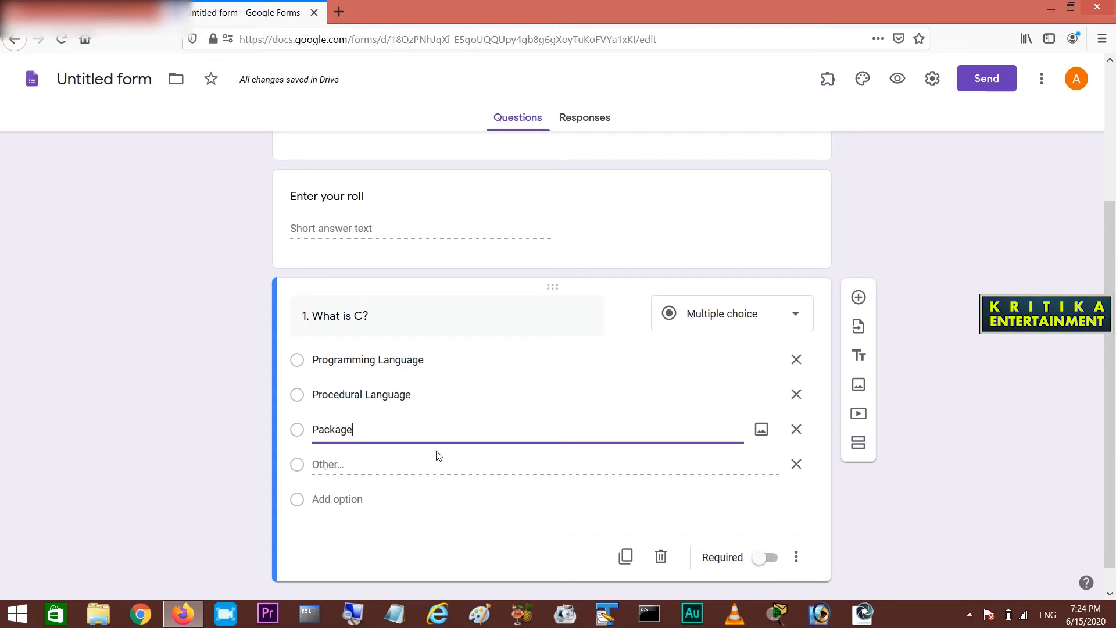
Step: Remove the "Other" choice from the "What is C?" question
click(798, 467)
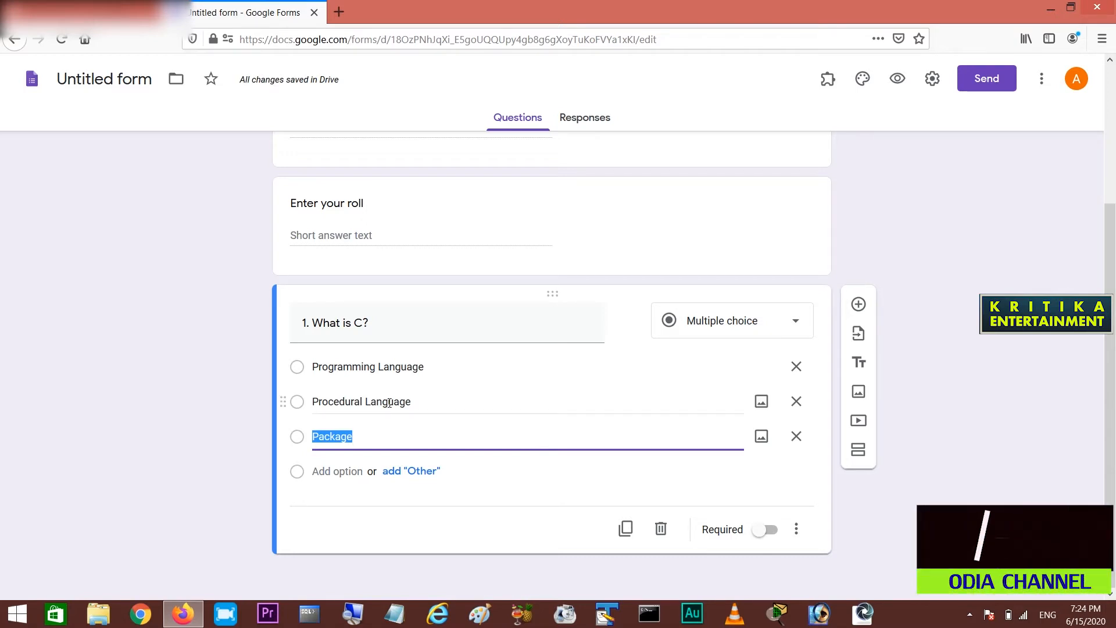
click(941, 410)
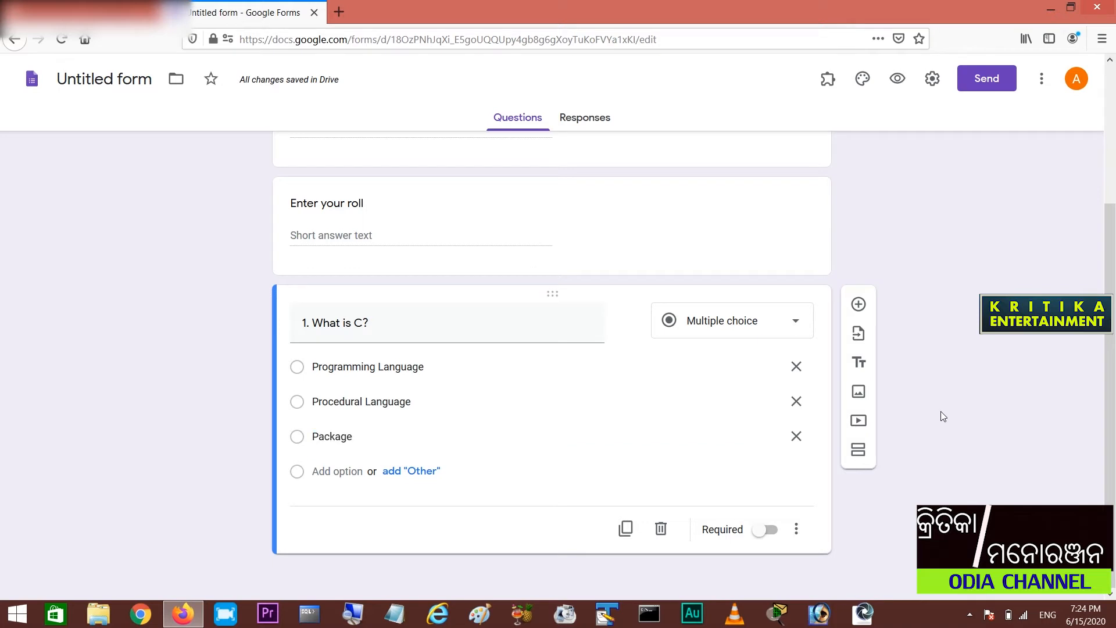
Step: Add a multiple-choice question below "What is C?" with the text "2. What is sizeof int ?"
click(860, 305)
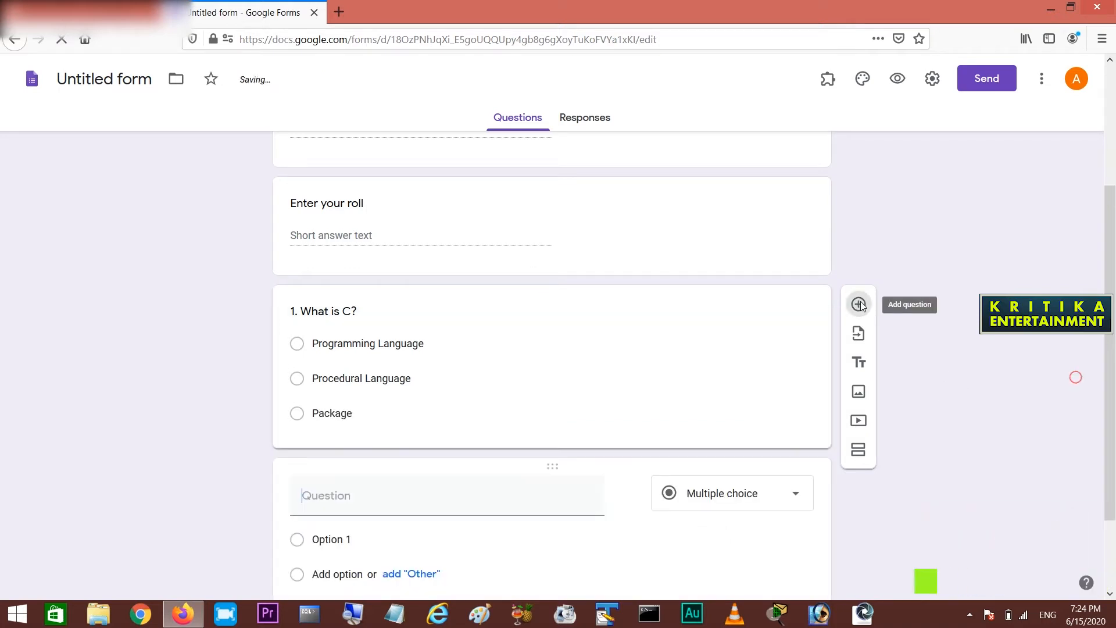
text(2.)
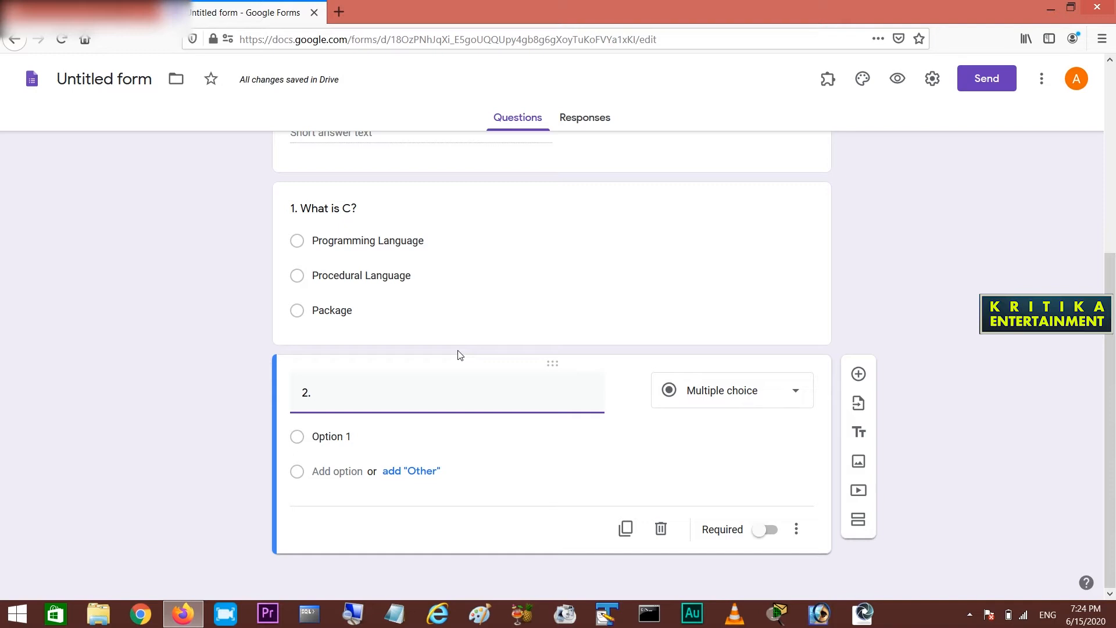
text(Wha)
text(t is sizeof int ?)
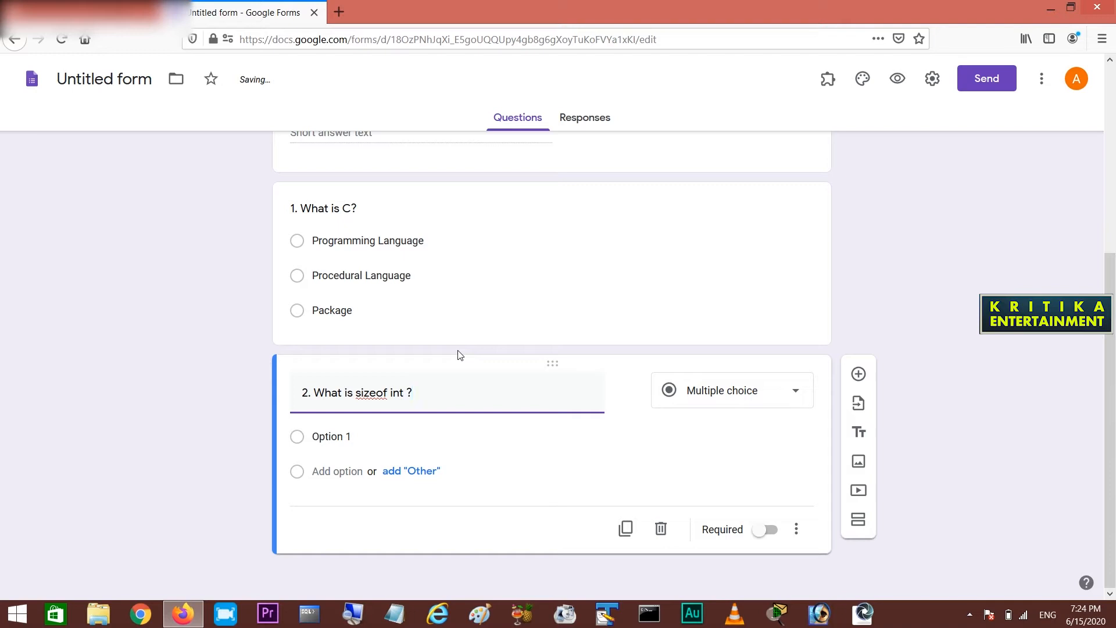
Step: Give the "What is sizeof int ?" question the answer options 2, 4 and 6 plus an "Other" choice
click(300, 438)
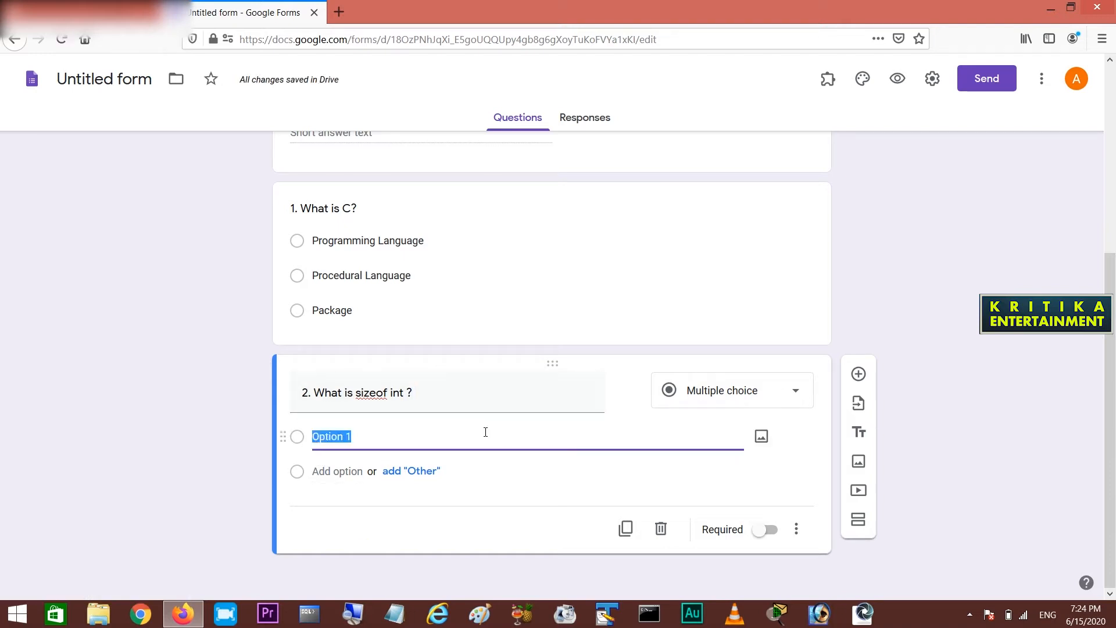
text(2)
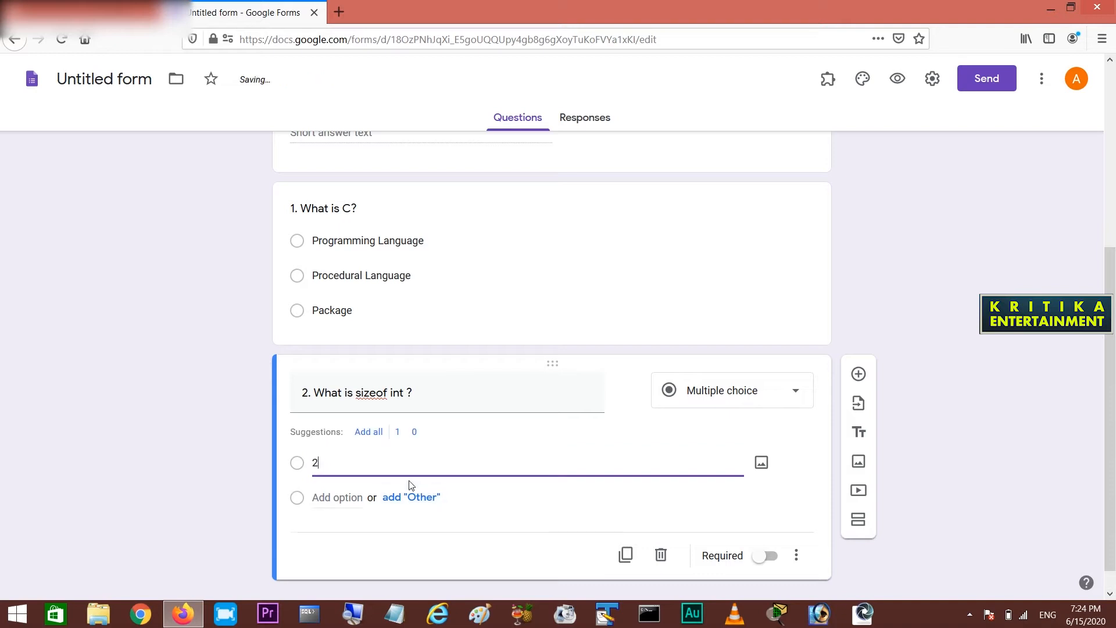
click(389, 499)
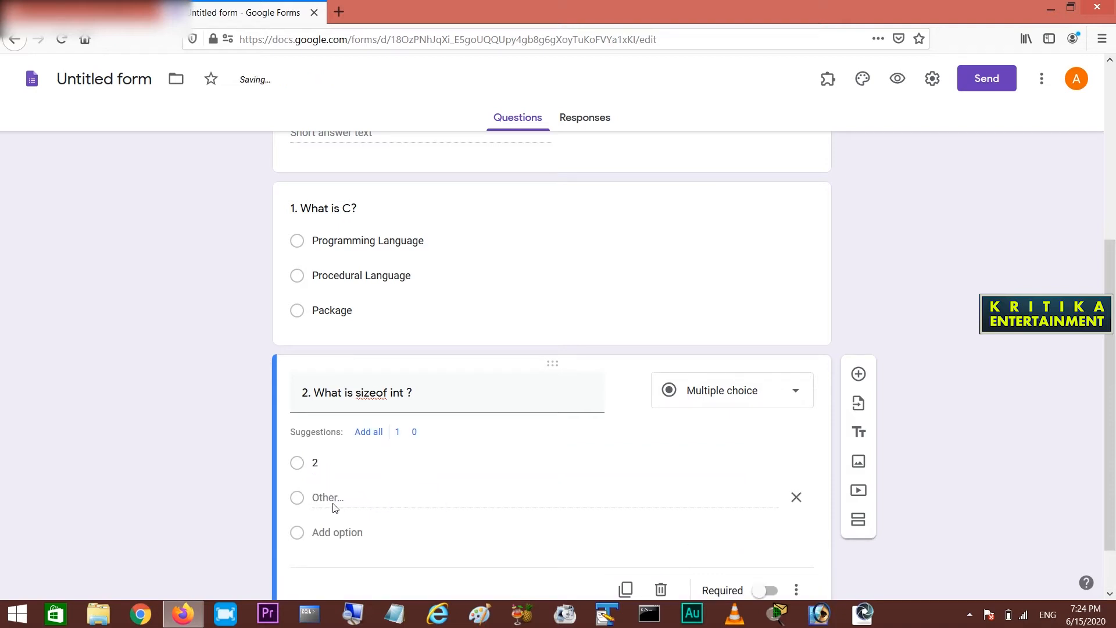
click(328, 533)
text(4)
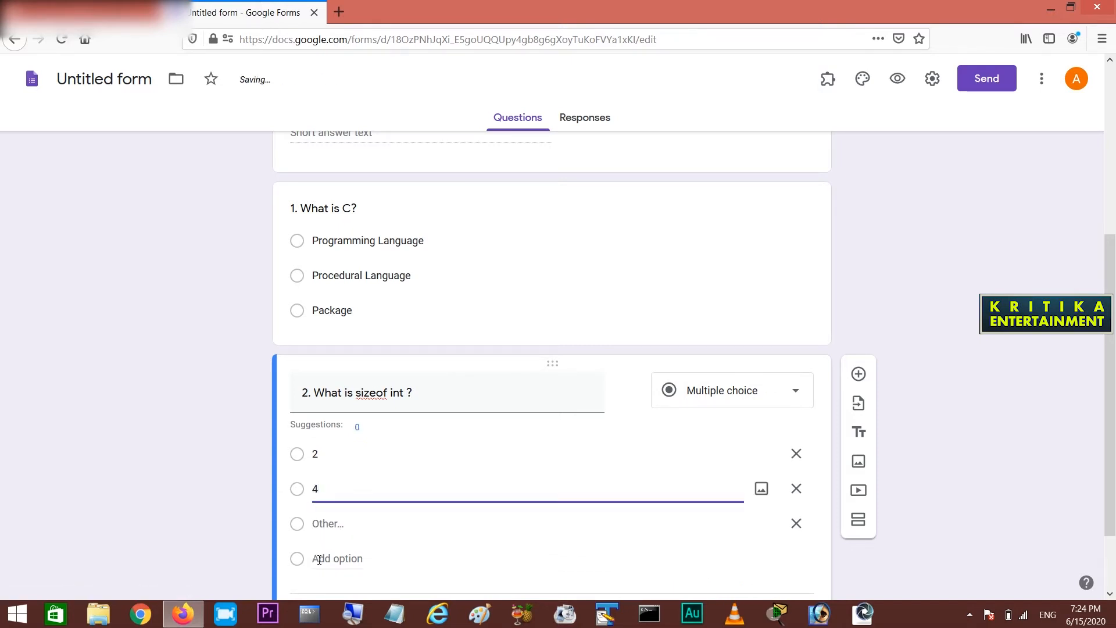
click(319, 559)
text(6)
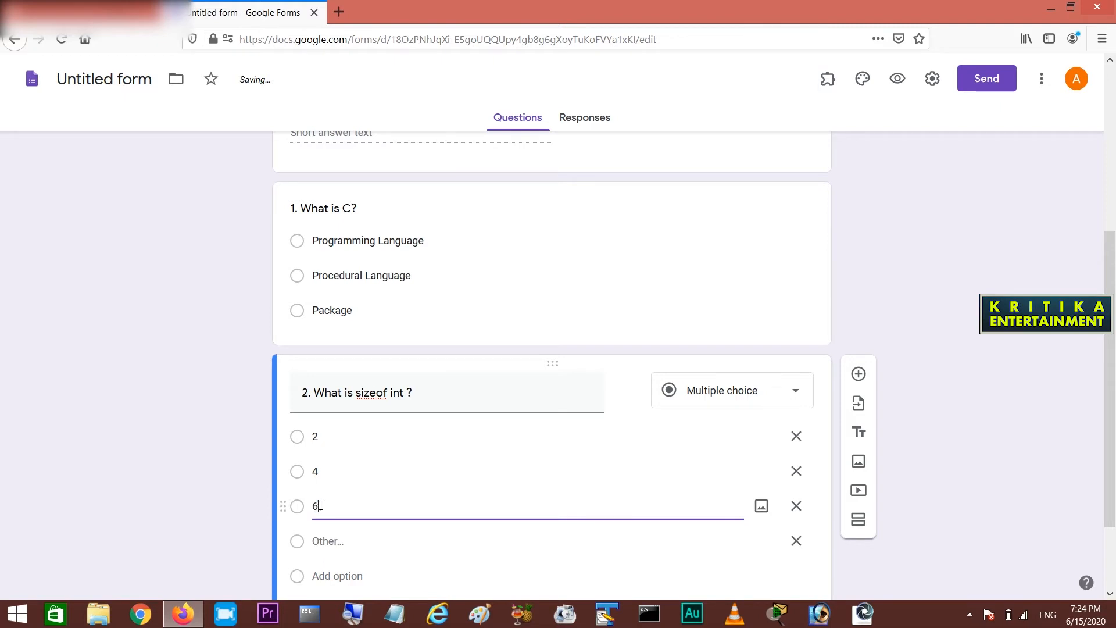
click(983, 378)
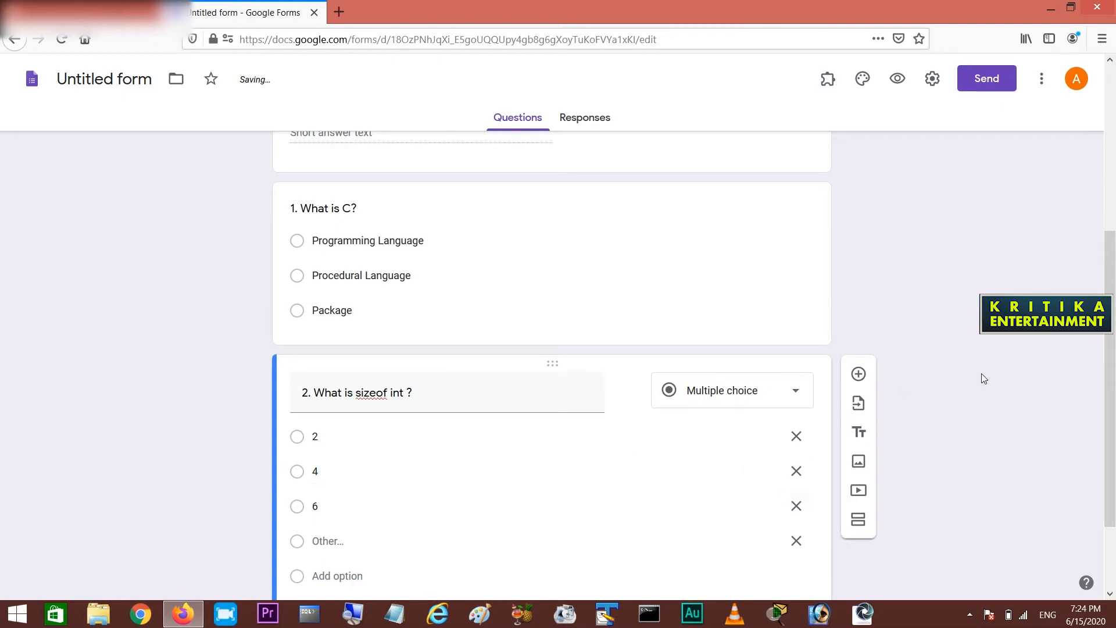
Step: Review the form's questions, look at its responses page and return to the questions
scroll(980, 379, up, 2)
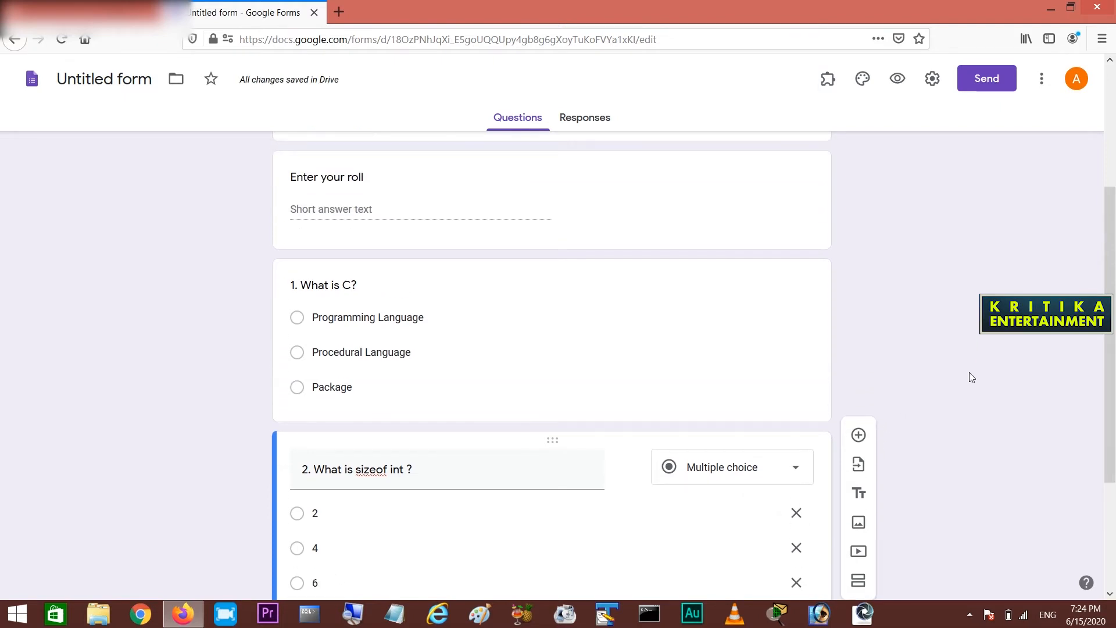
scroll(970, 377, up, 3)
scroll(970, 378, down, 3)
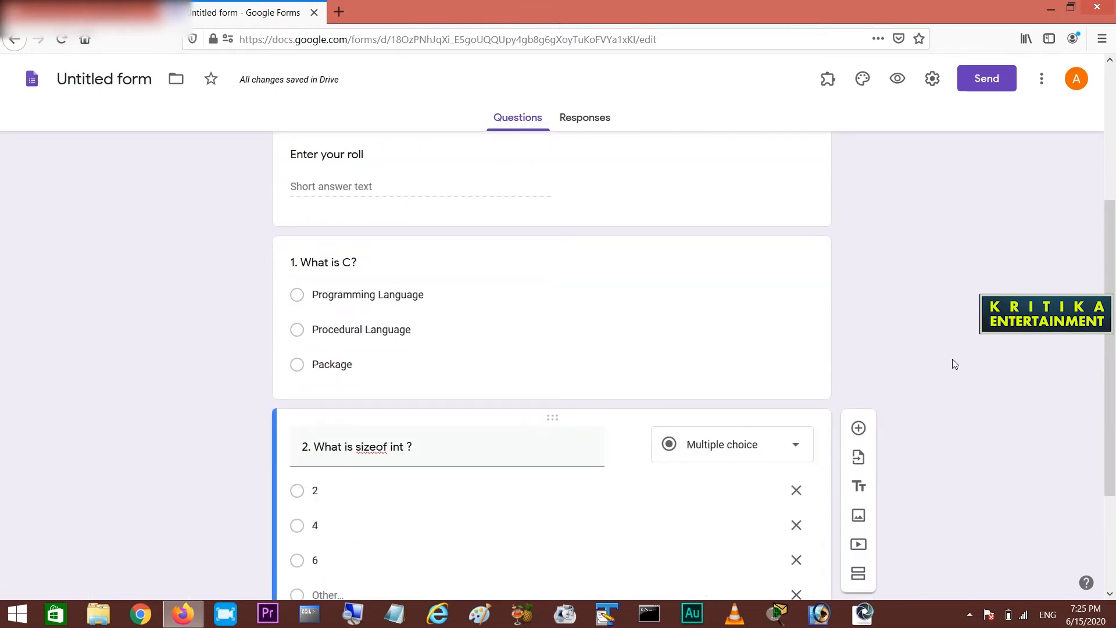
click(596, 123)
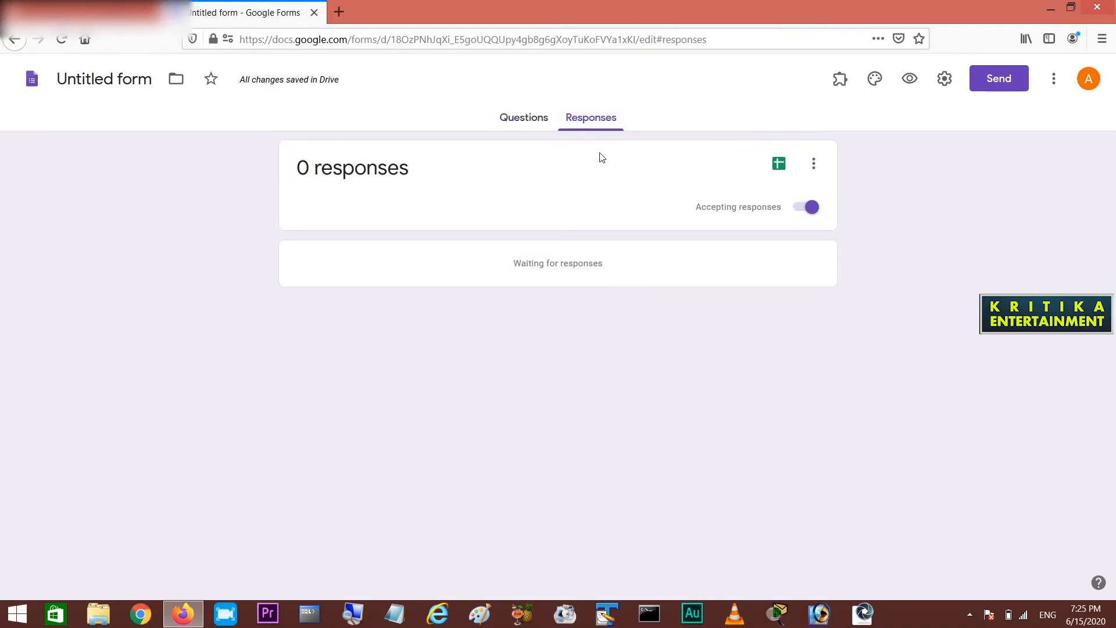
click(528, 127)
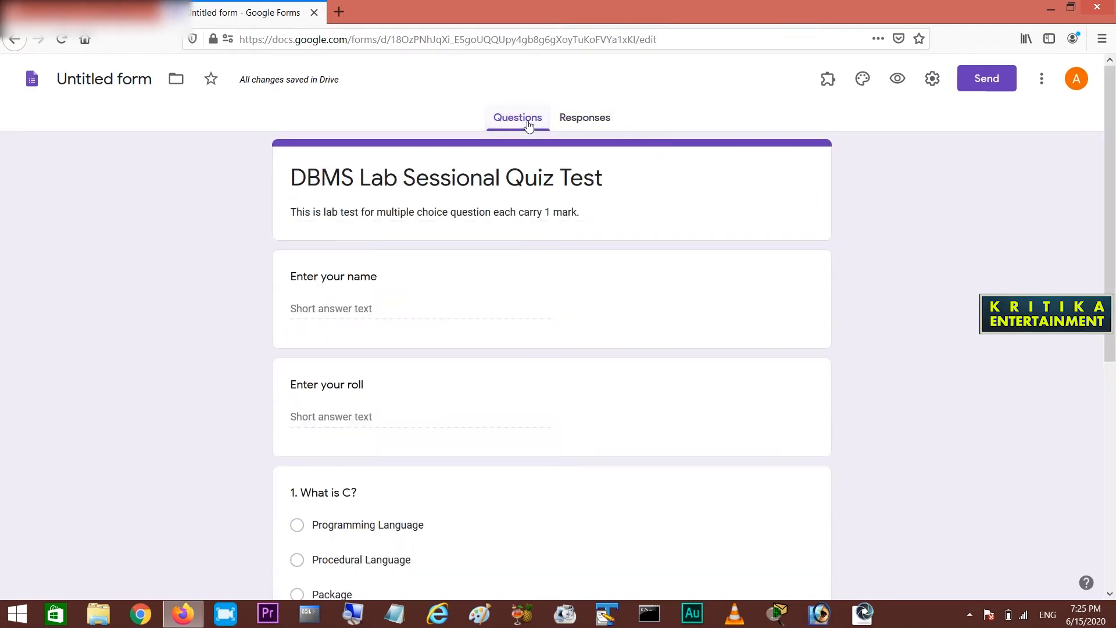
Step: Preview the form and inspect the name and roll fields and both multiple-choice questions
click(896, 86)
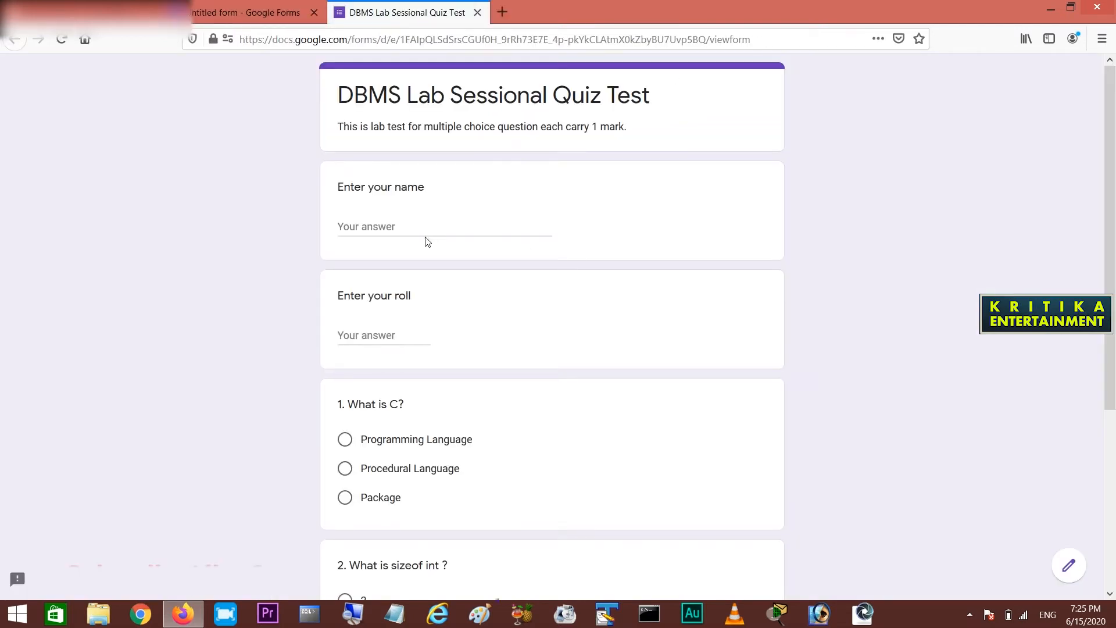
click(415, 227)
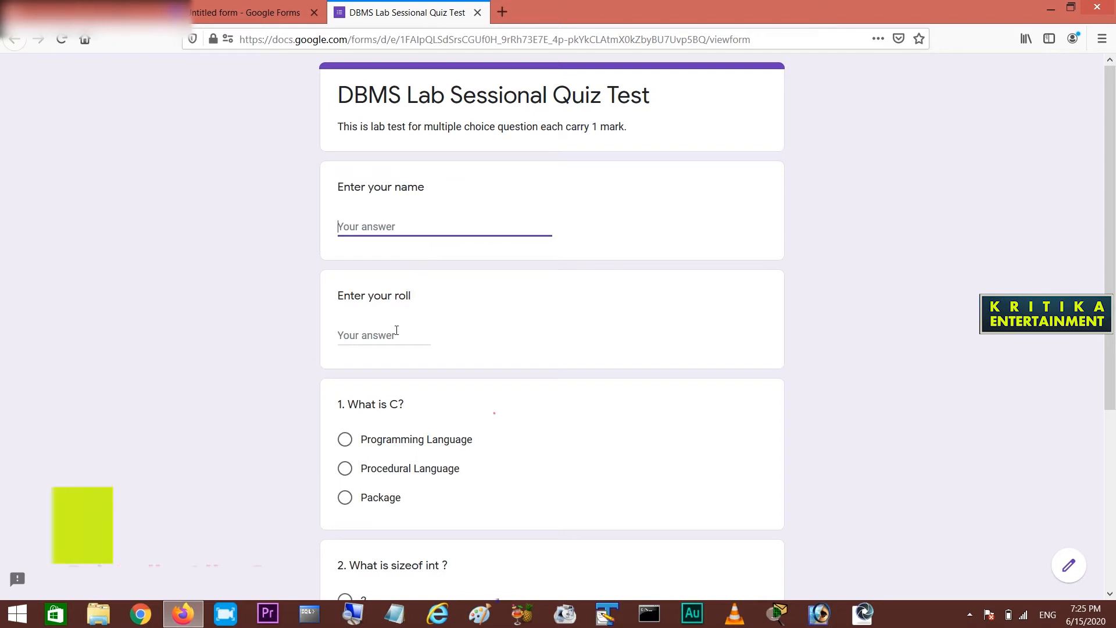
click(428, 338)
scroll(429, 348, down, 4)
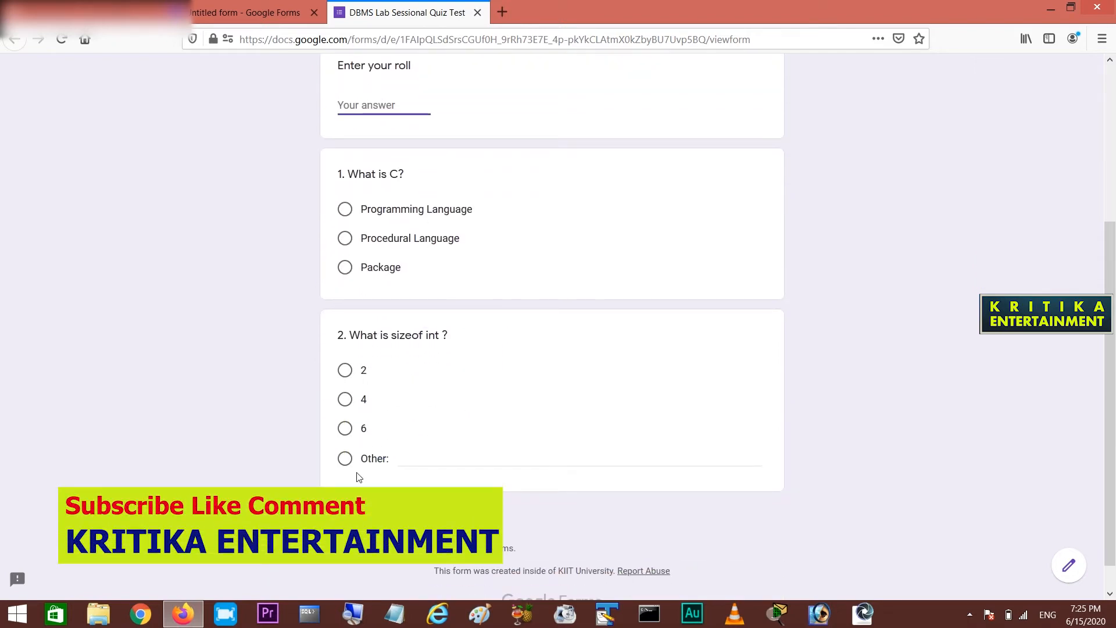
Step: Return to the form editor and remove the "Other" choice from the "What is sizeof int ?" question
click(276, 5)
scroll(628, 365, down, 4)
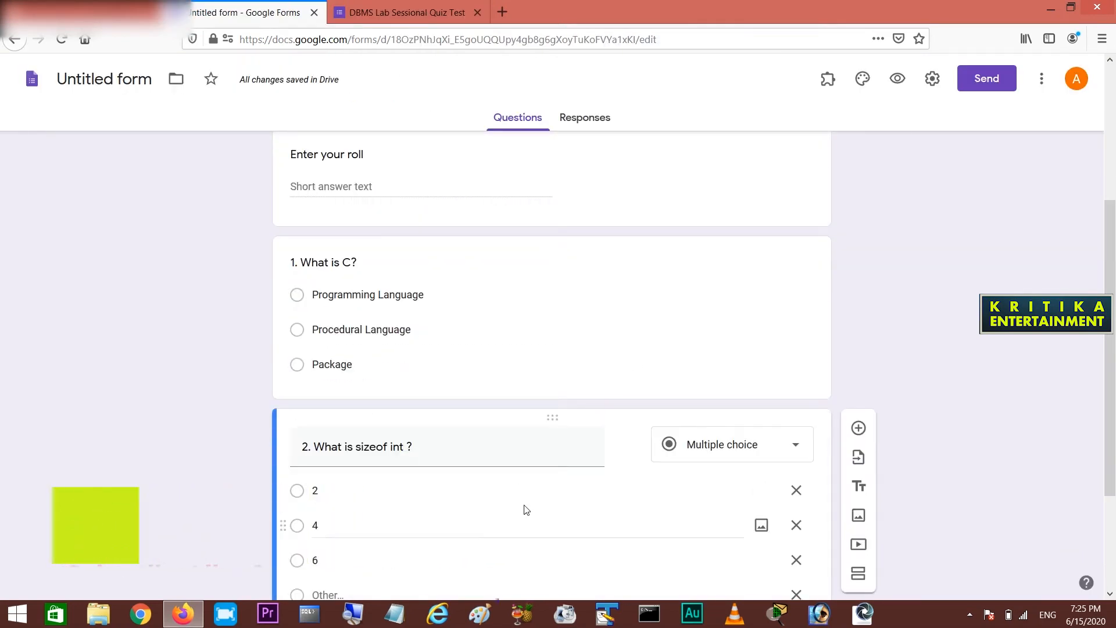
scroll(405, 494, down, 3)
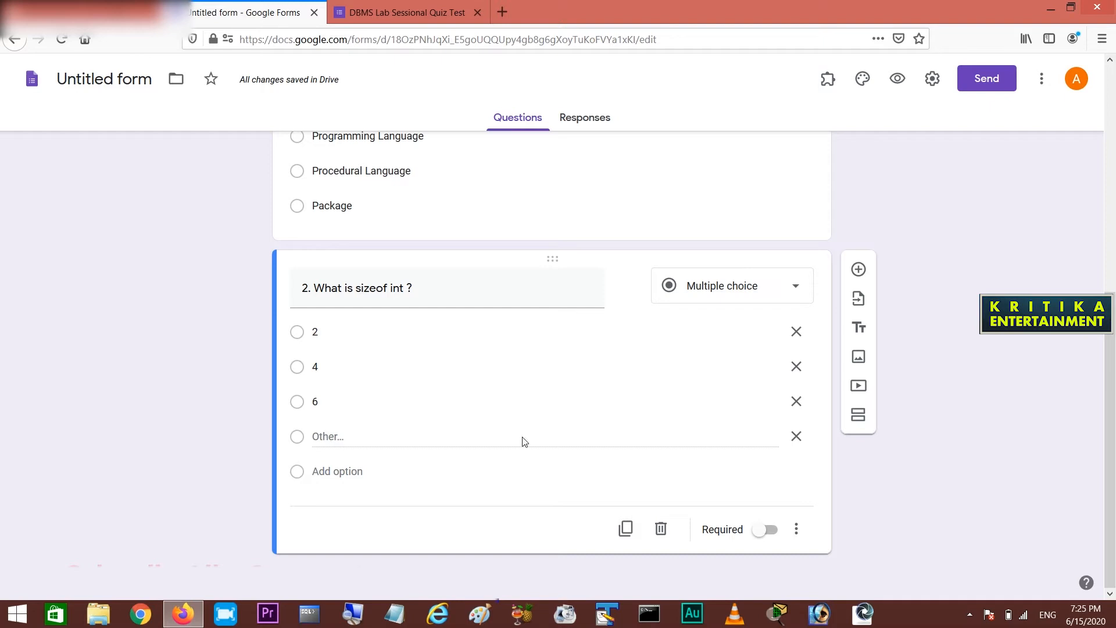
click(795, 436)
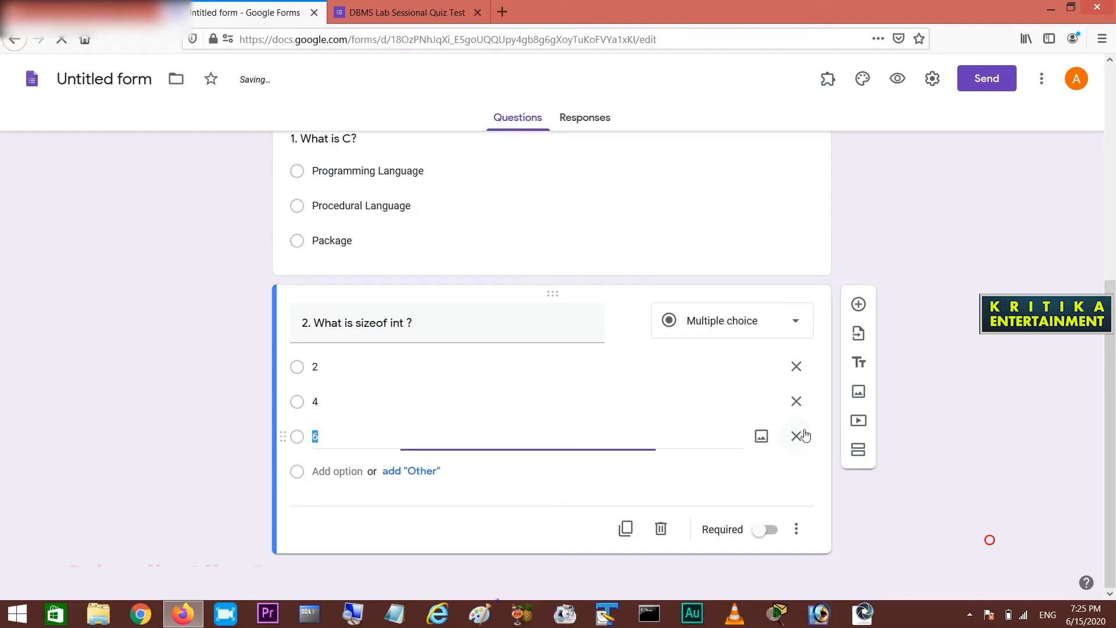
Step: Close the outdated preview, preview the form again and try choosing "Programming Language" and "Package" as answers to "What is C?"
click(459, 13)
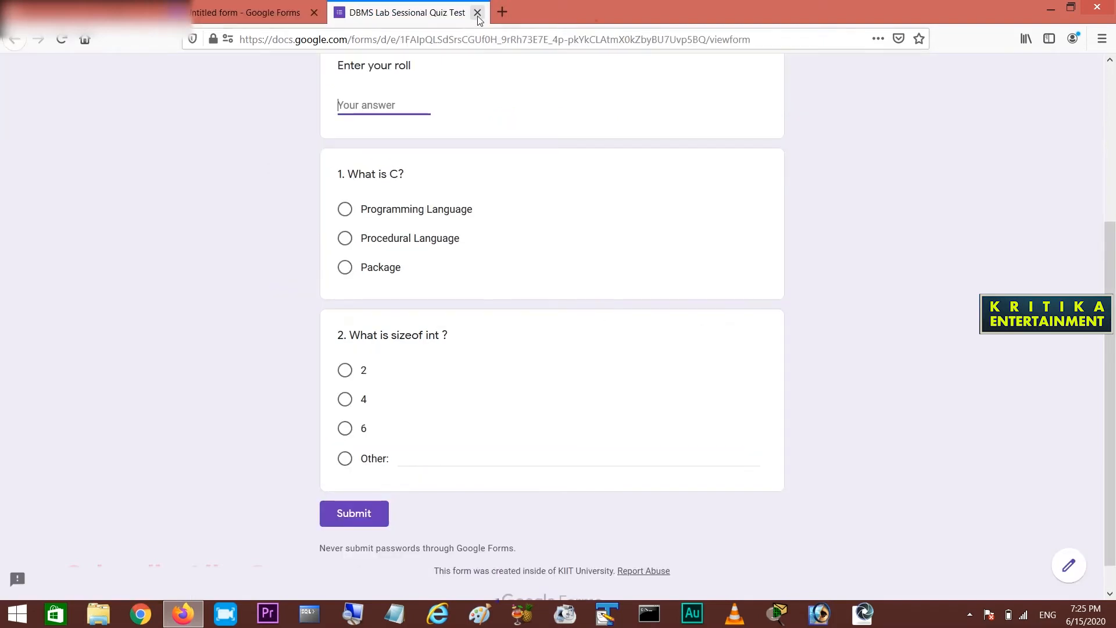
click(477, 12)
click(647, 285)
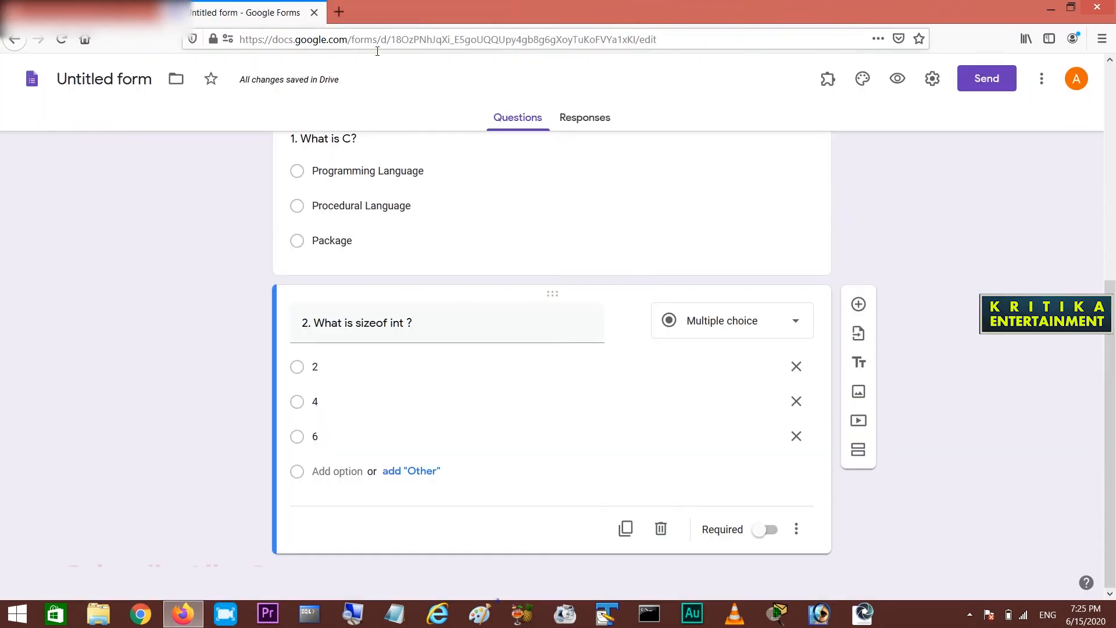
click(897, 84)
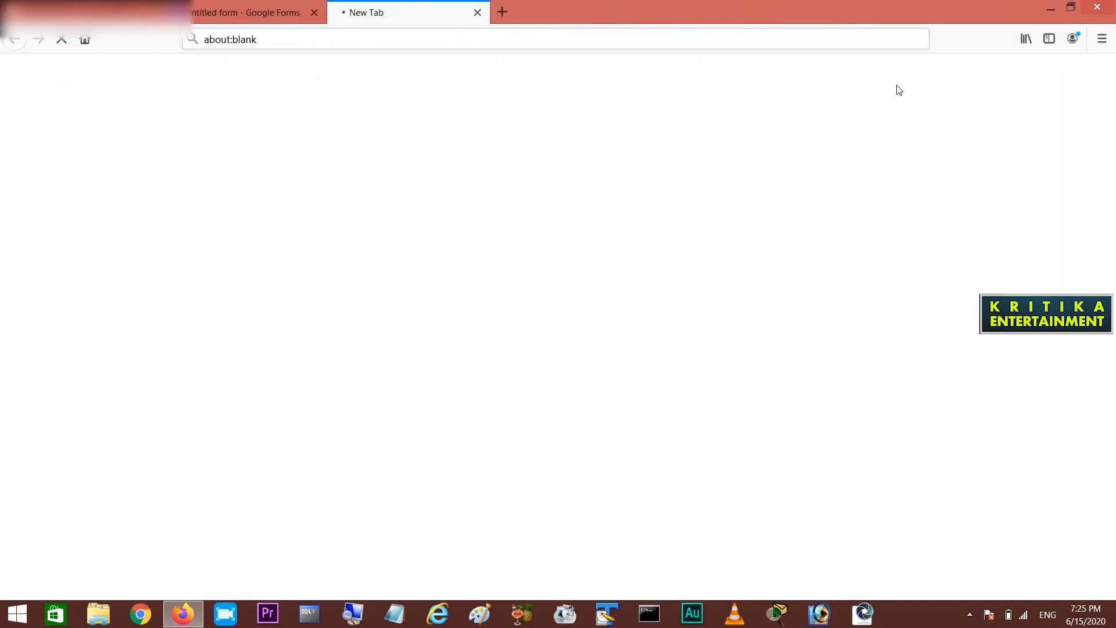
scroll(585, 273, down, 4)
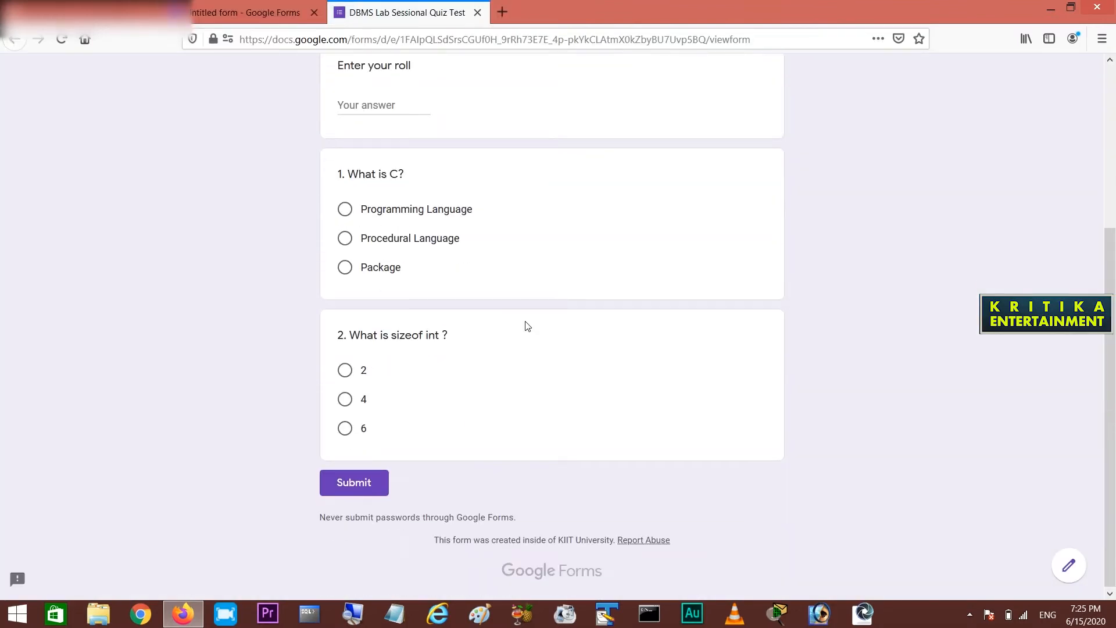
click(345, 210)
click(345, 269)
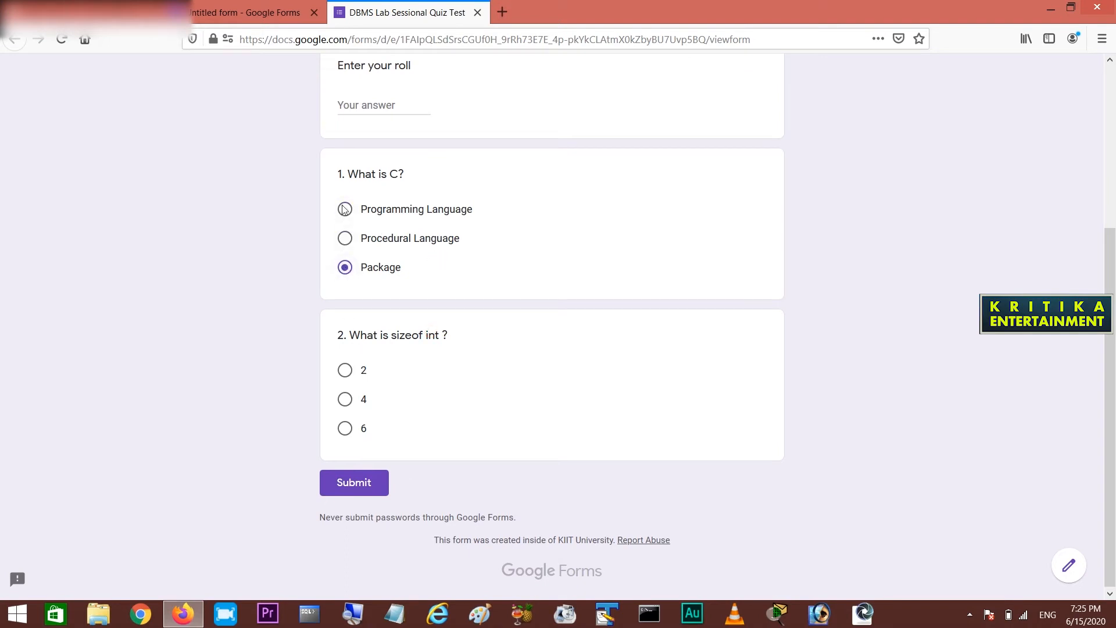
Step: Return to the form editor and turn on "Make this a quiz" in the form's quiz settings
click(270, 19)
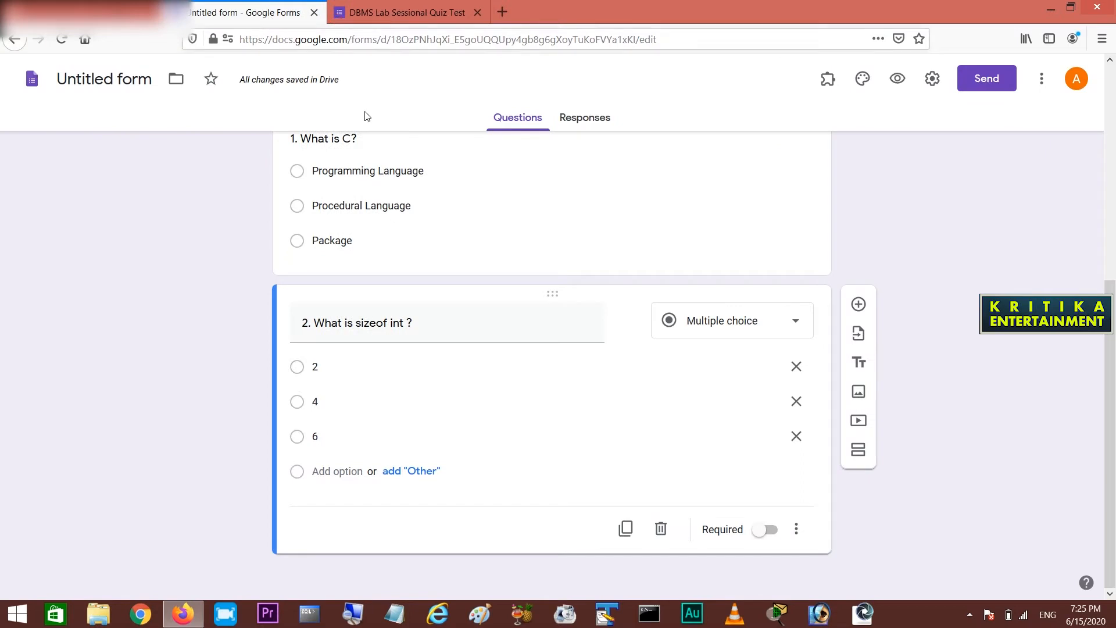
scroll(558, 276, up, 3)
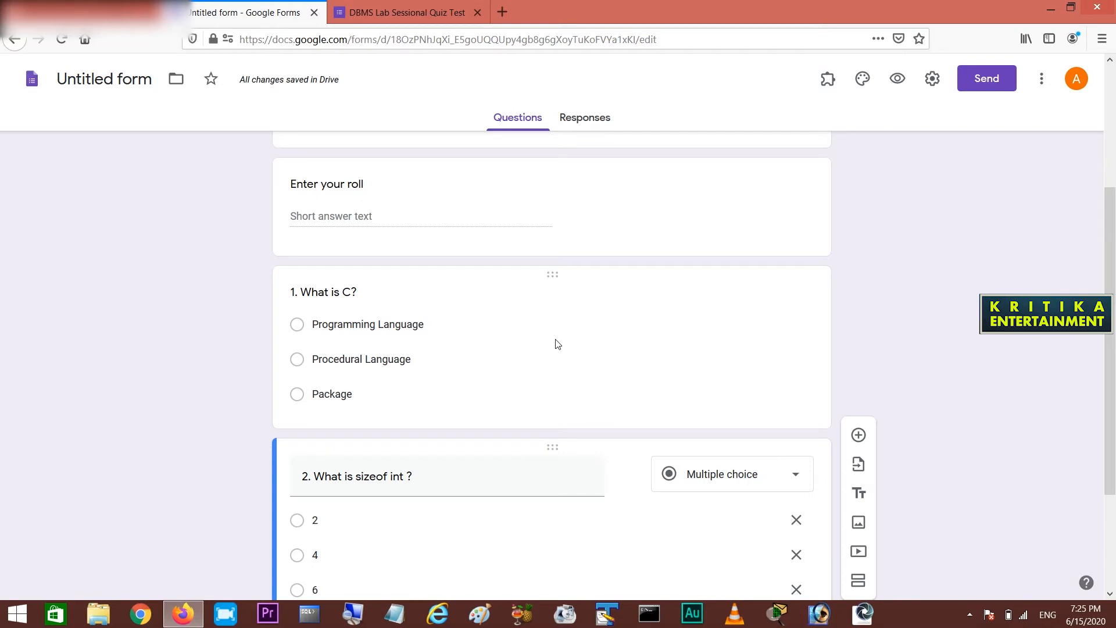
click(499, 358)
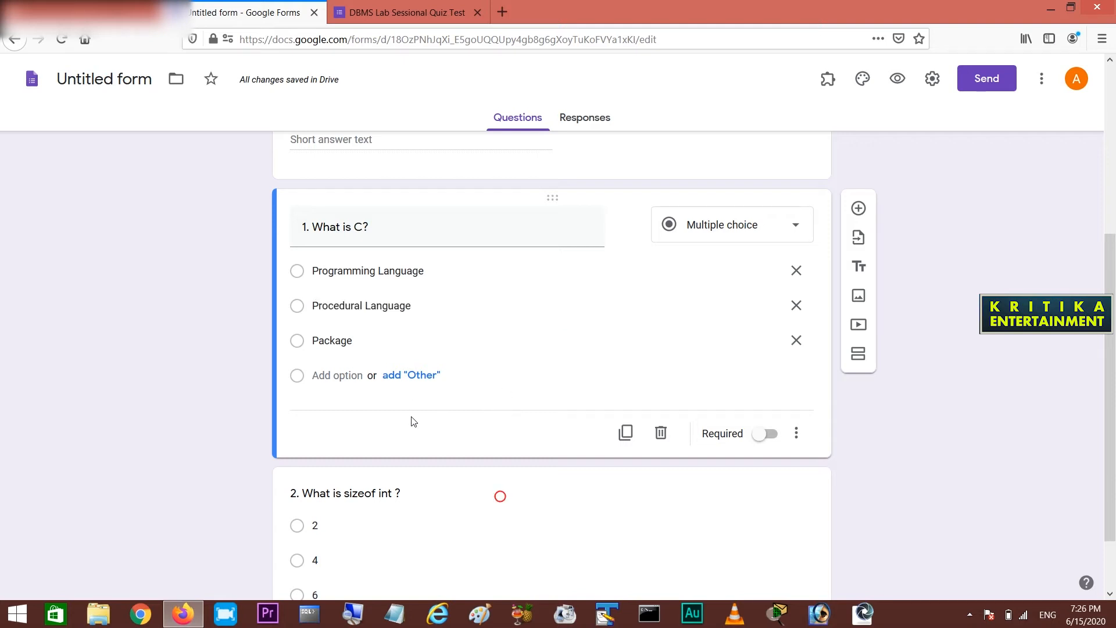
scroll(698, 369, up, 3)
scroll(698, 369, up, 2)
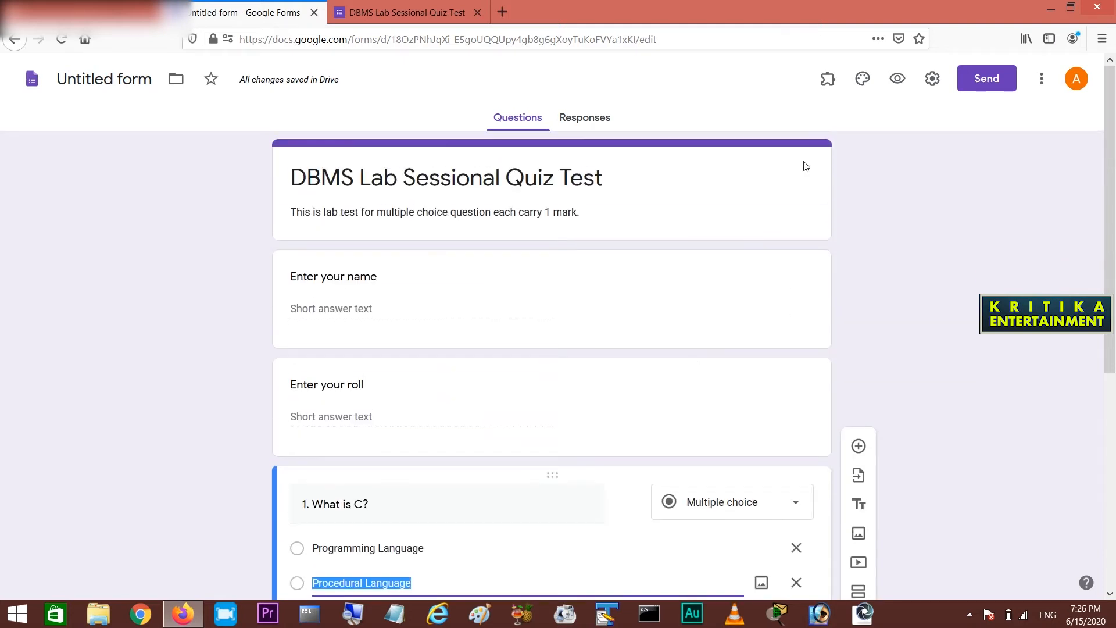
click(933, 80)
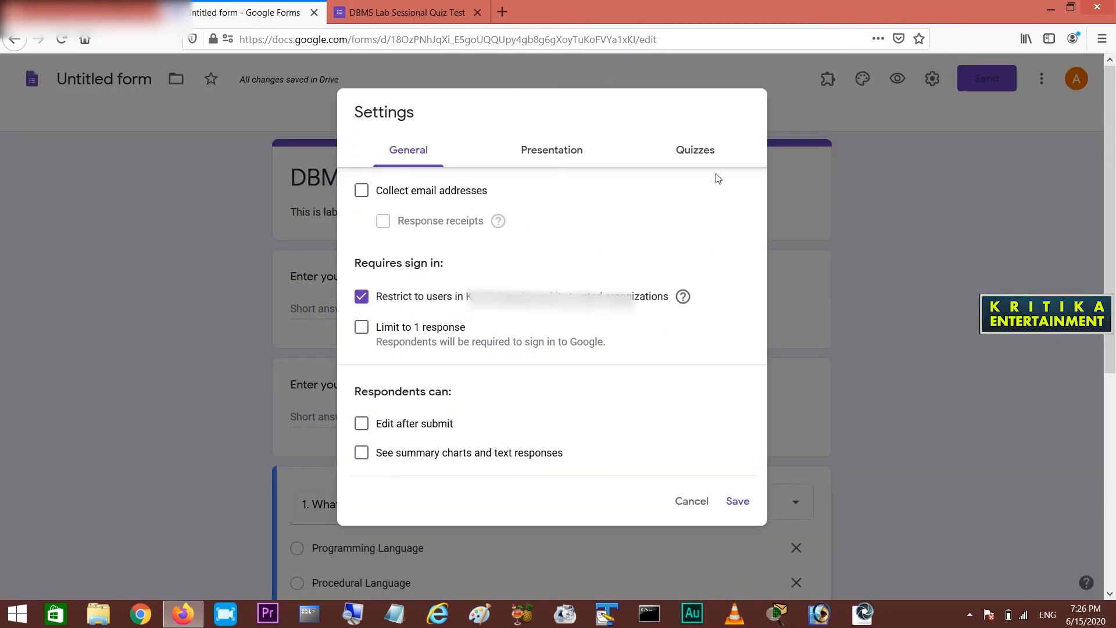
click(701, 155)
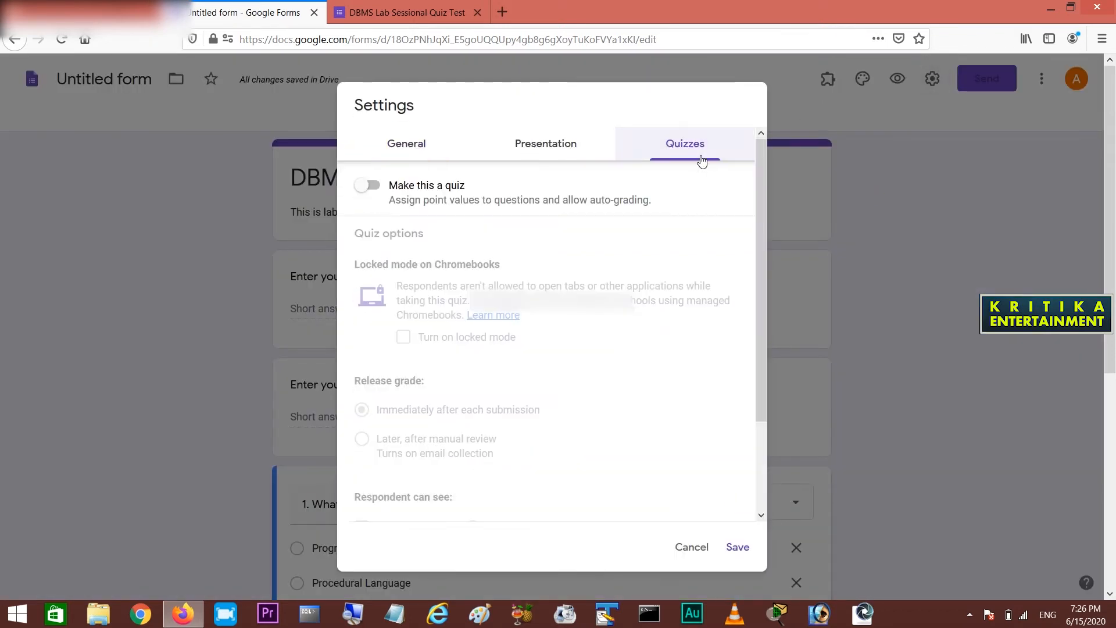
click(410, 190)
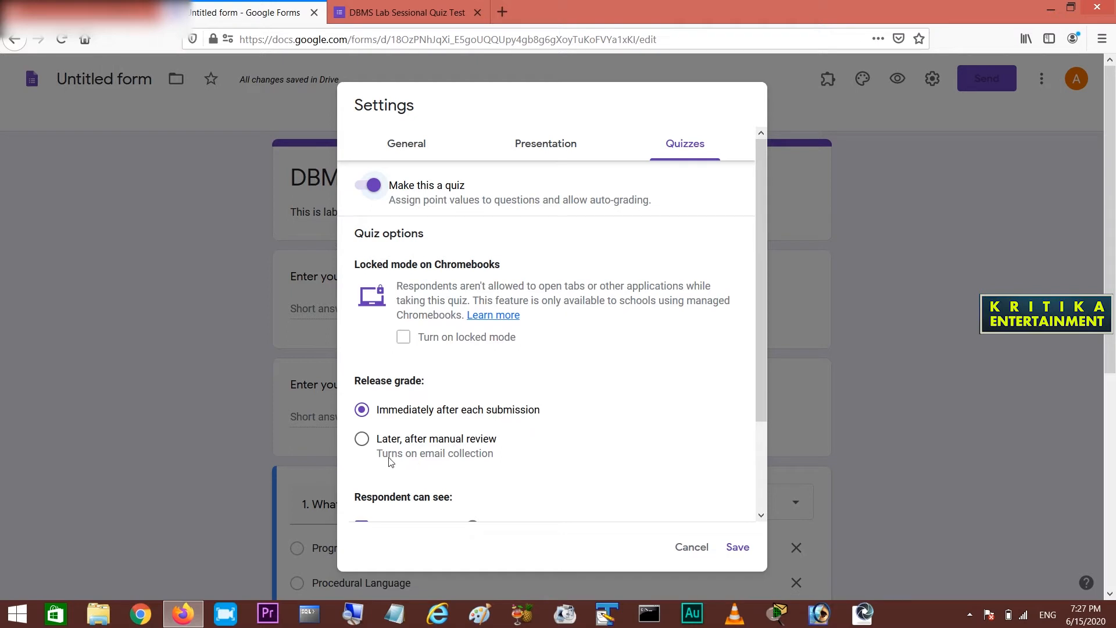
Step: Set quiz grades to release later after manual review, and hide correct answers and point values from respondents
click(363, 442)
scroll(612, 417, down, 3)
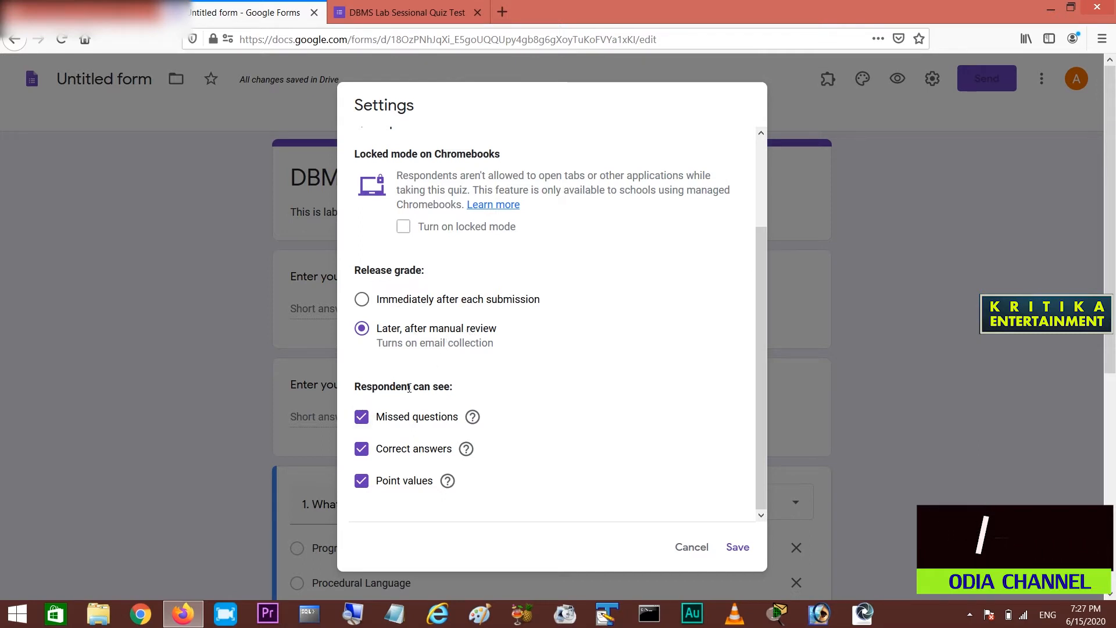
click(361, 483)
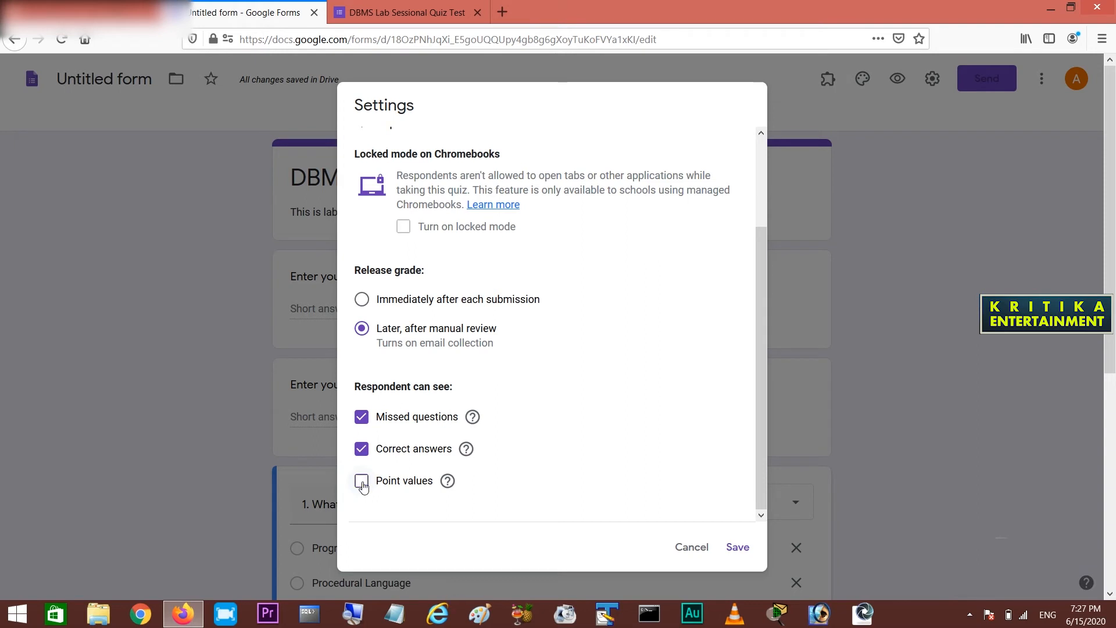
click(361, 449)
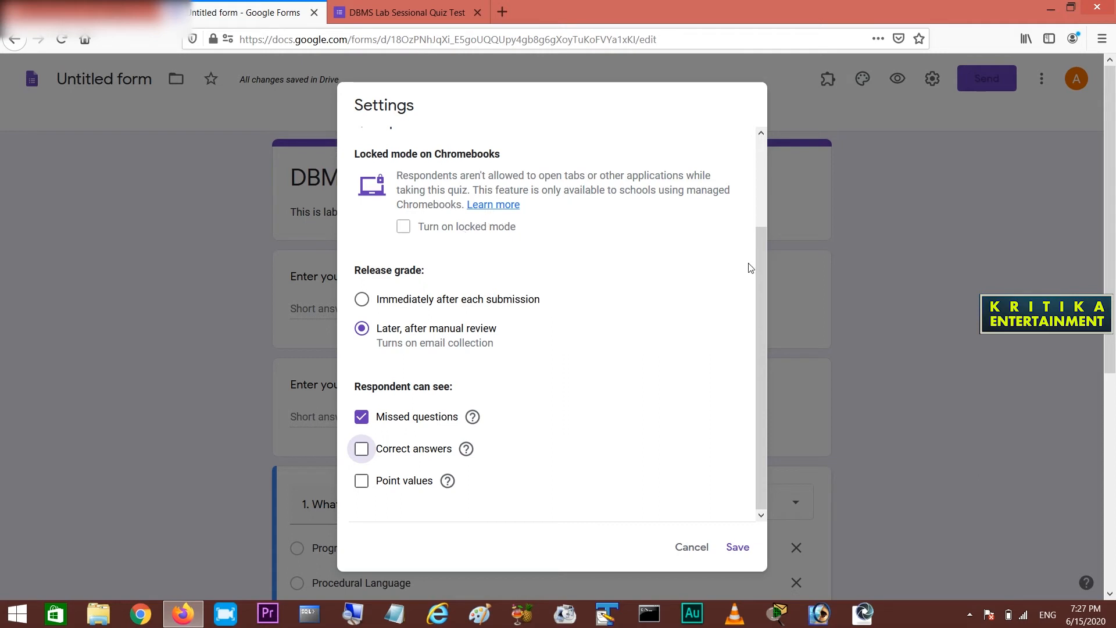
drag(761, 267, 772, 179)
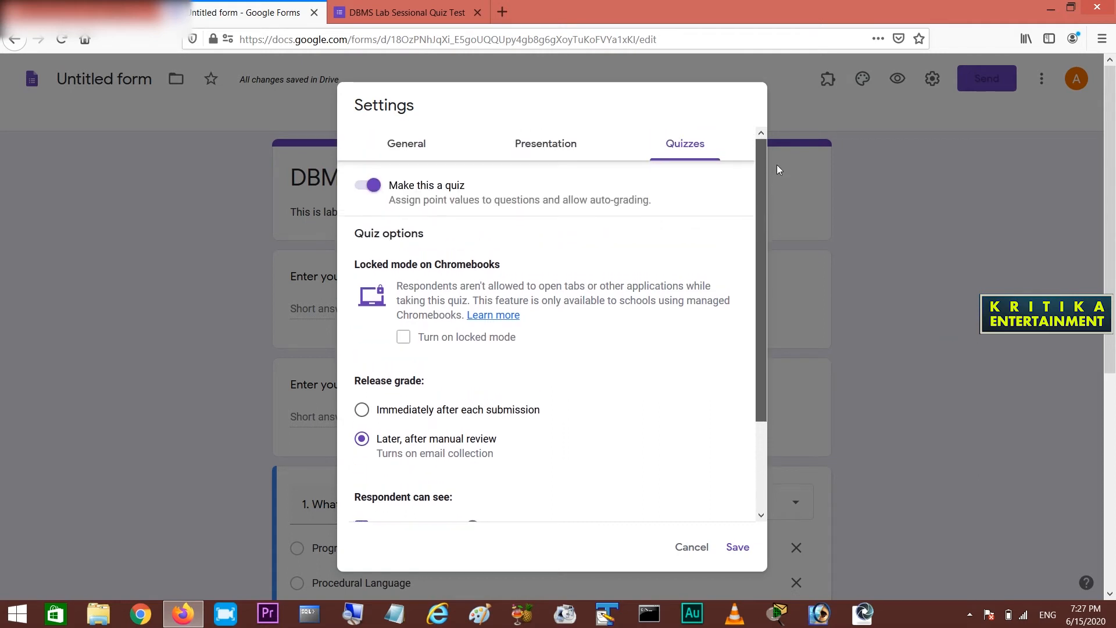
Step: In the presentation settings, disable the link to submit another response and enable the progress bar
click(543, 152)
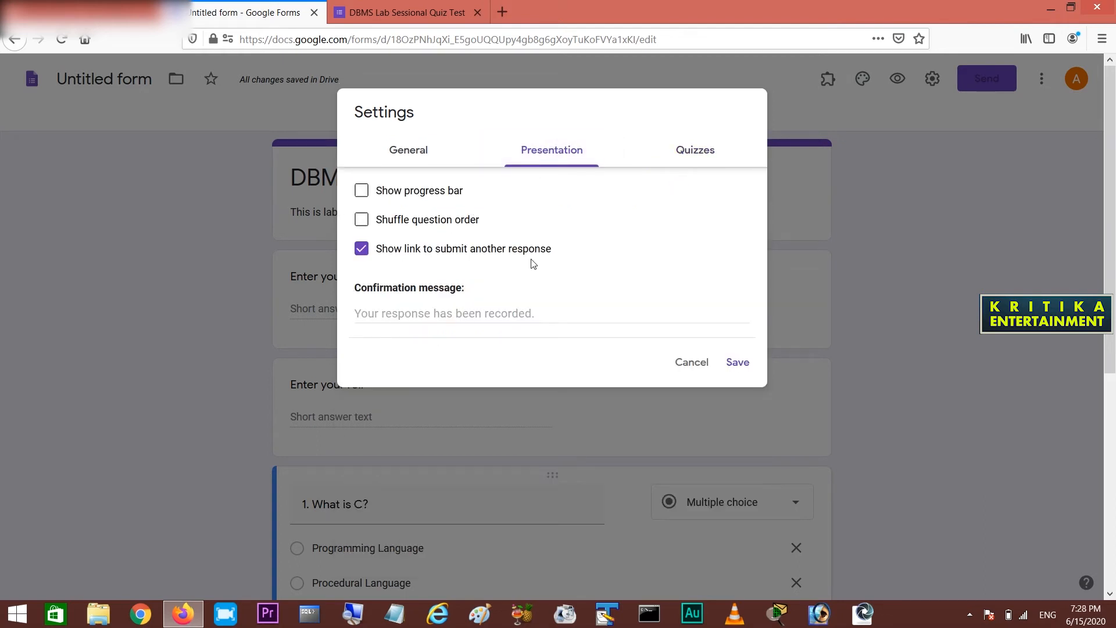
click(362, 249)
click(364, 194)
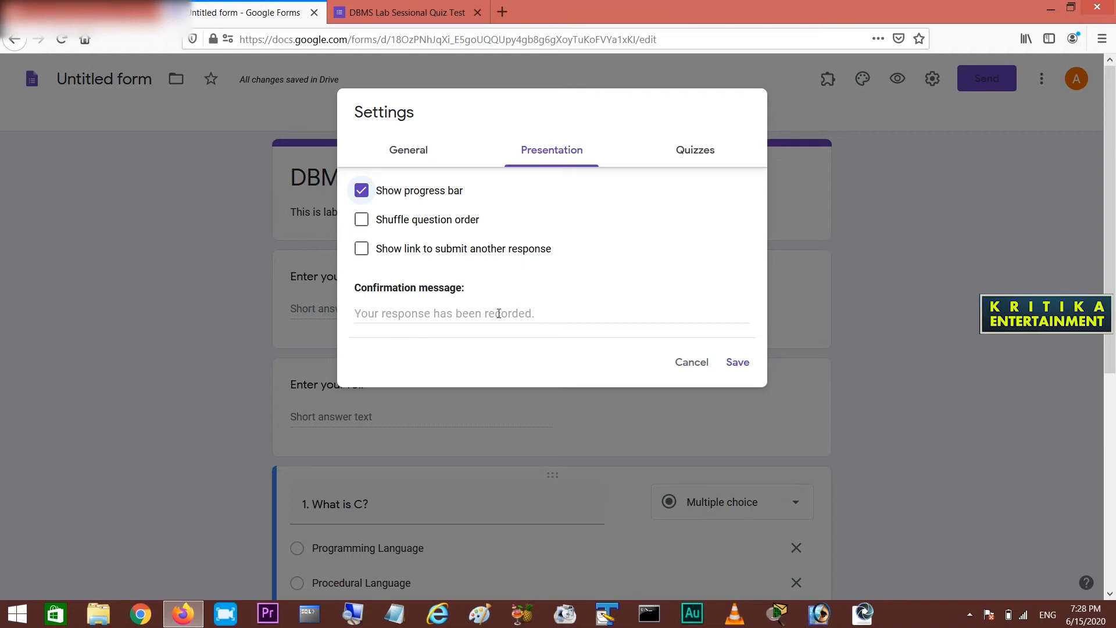
click(546, 310)
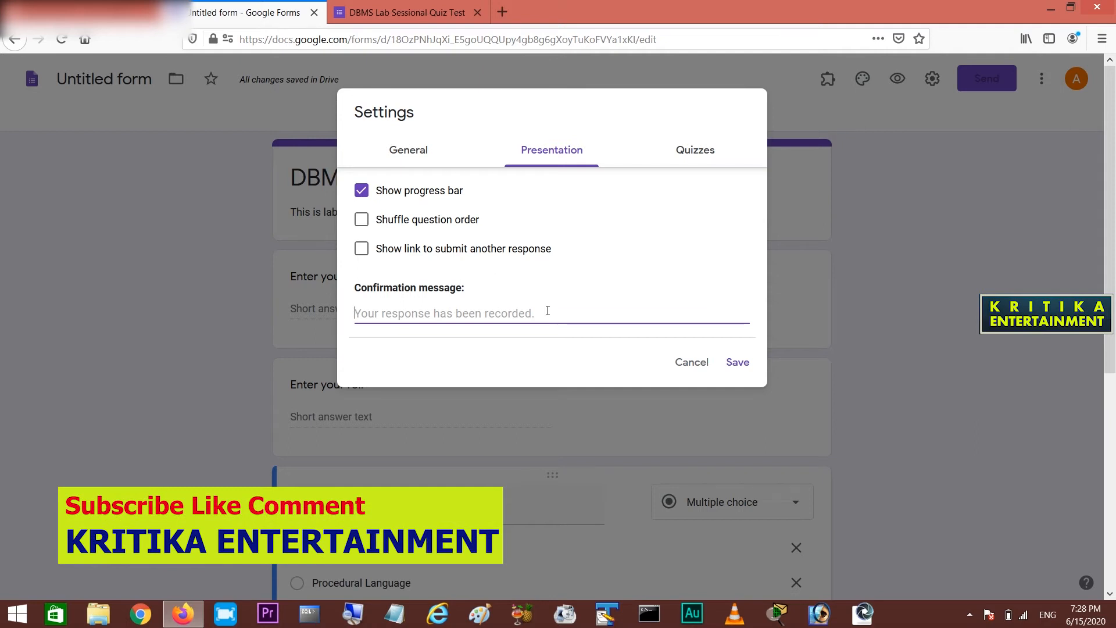
Step: In the general settings, lift the restriction to the organization's users, limit respondents to 1 response, and save the settings
click(427, 154)
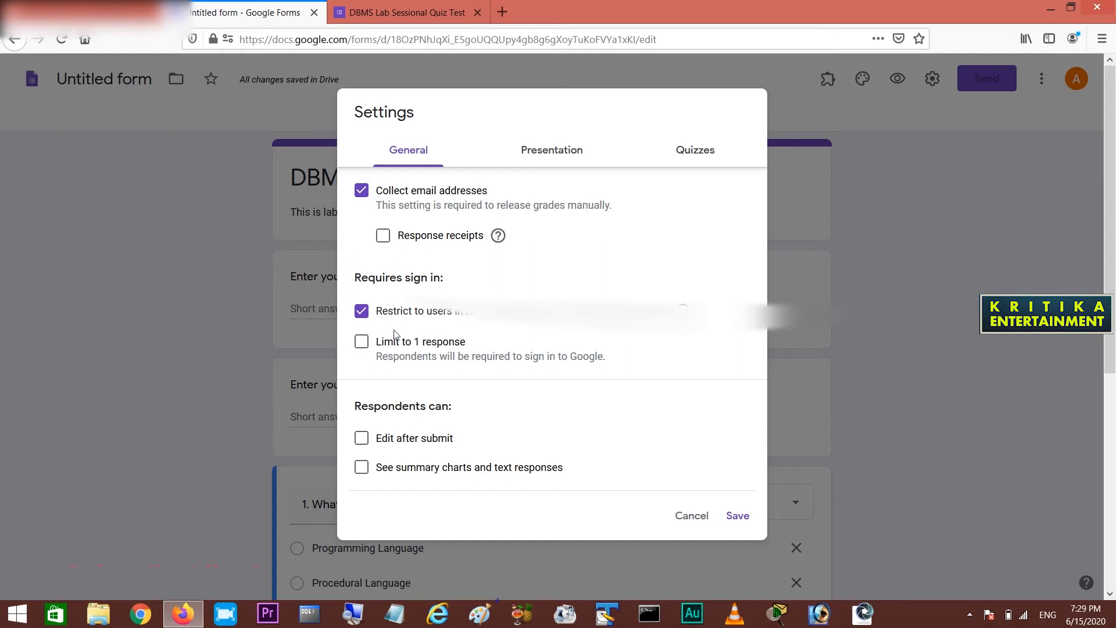
click(362, 313)
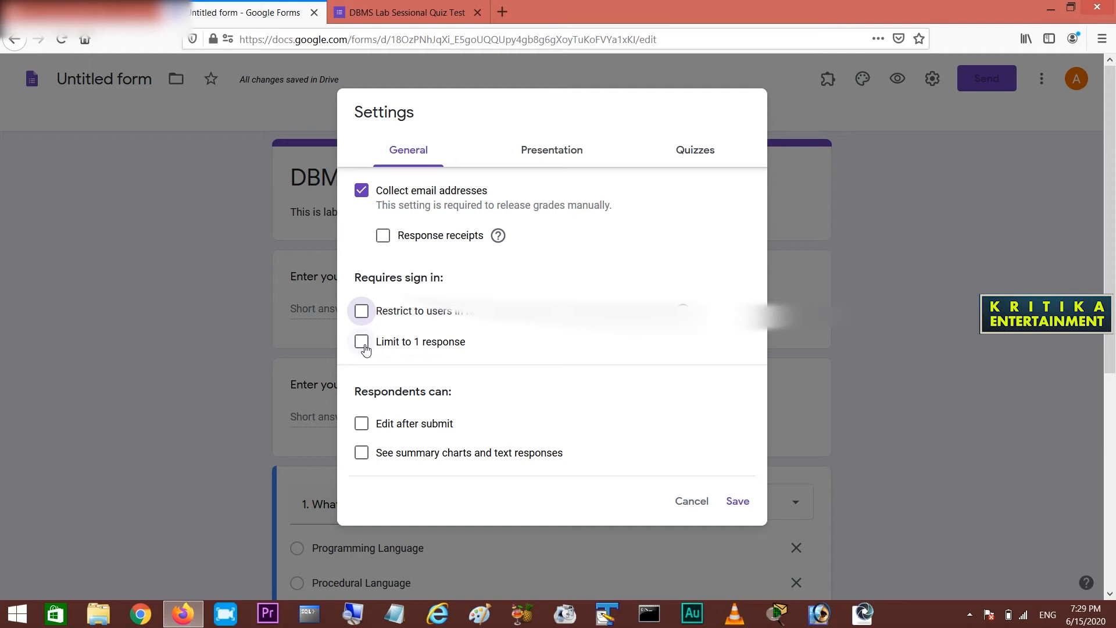
click(362, 342)
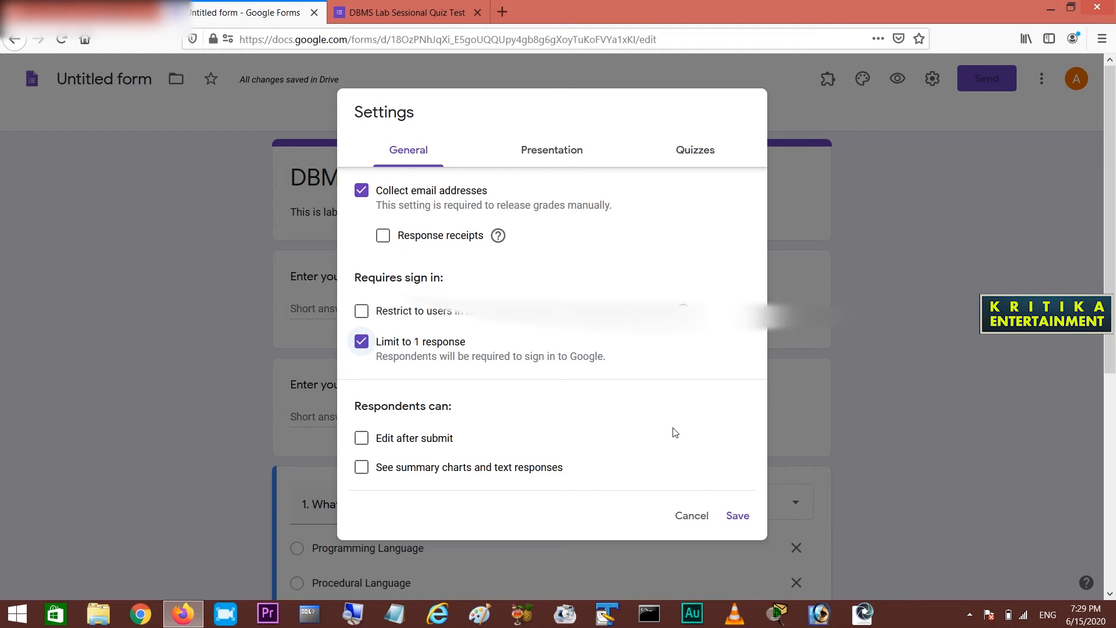
click(736, 516)
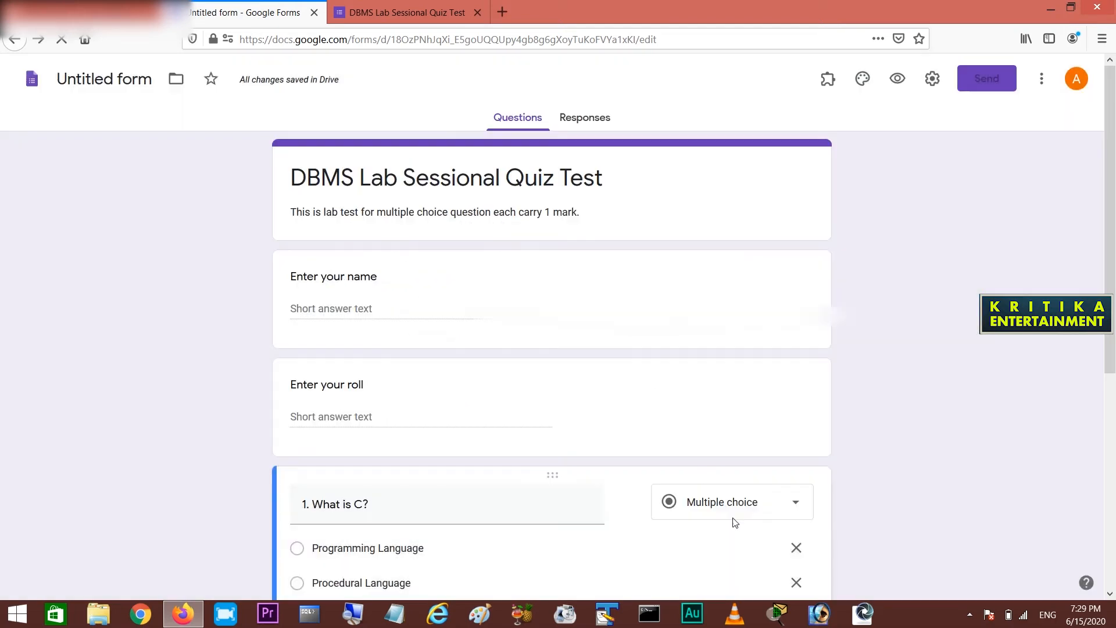
Step: Reopen the quiz settings to check the "Make this a quiz" option, and close them without changes
scroll(575, 427, down, 5)
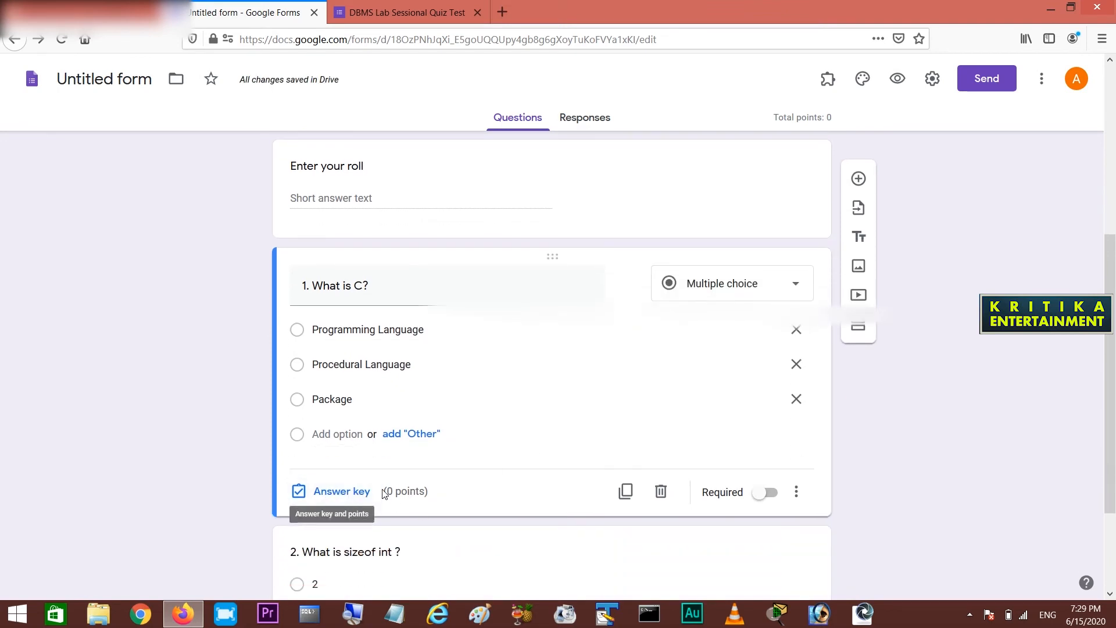
click(933, 79)
click(720, 154)
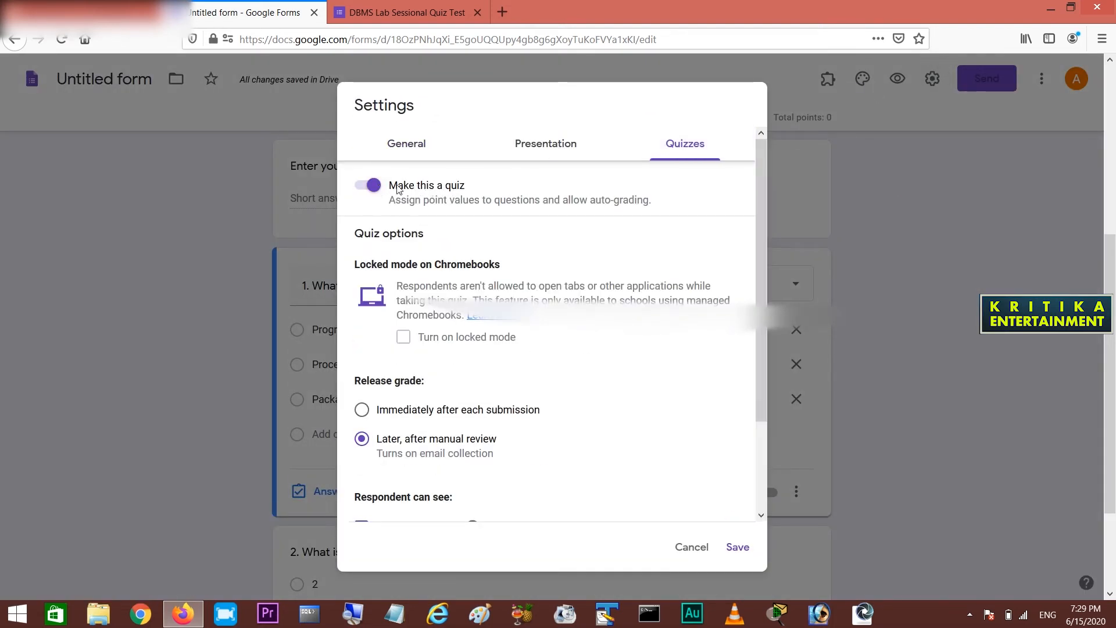
click(686, 548)
Step: Mark "Procedural Language" as the correct answer in the answer key of "What is C?"
scroll(591, 349, down, 3)
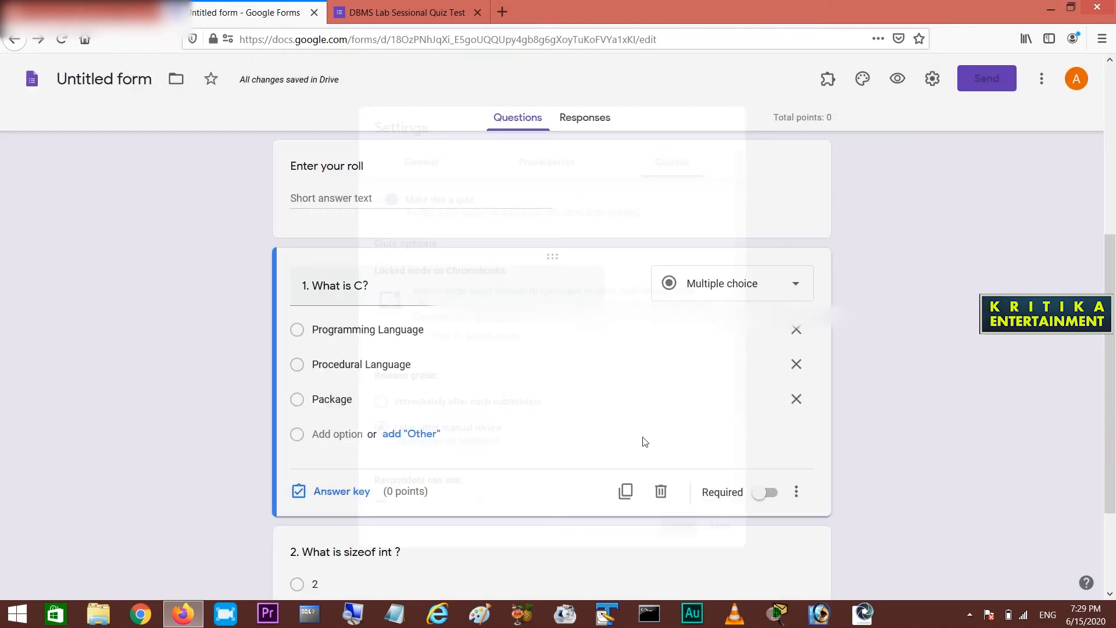
scroll(361, 367, up, 1)
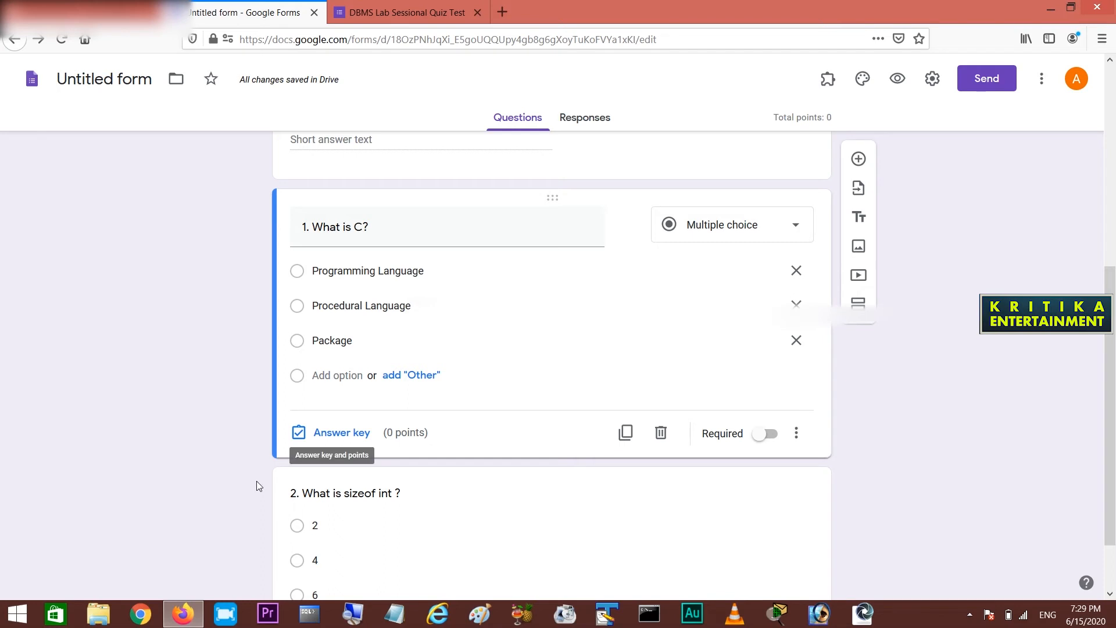
click(335, 436)
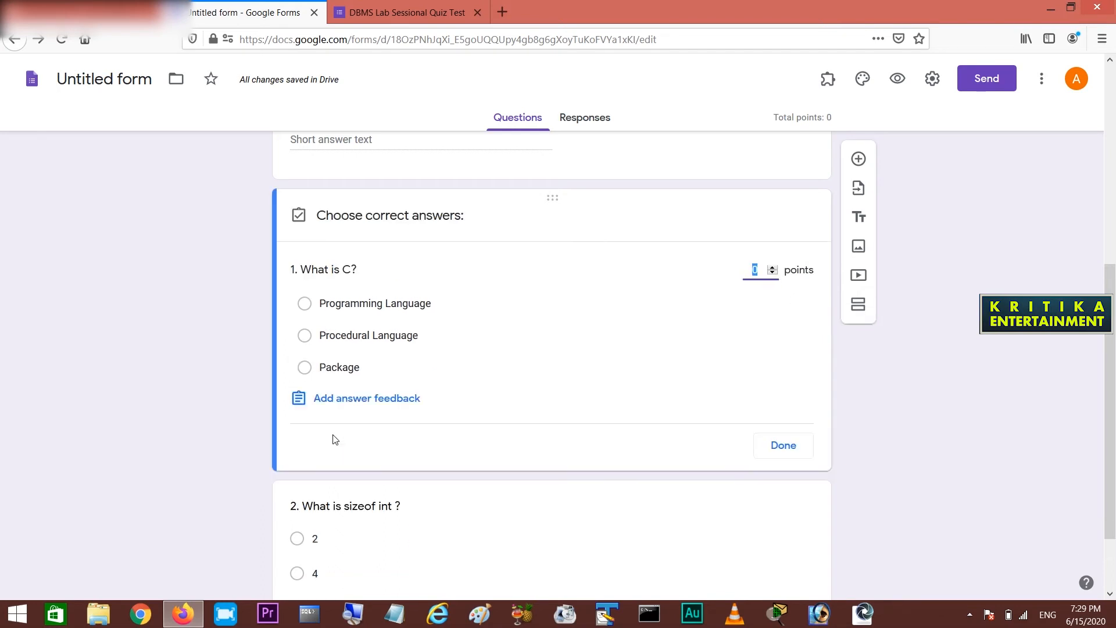
click(304, 336)
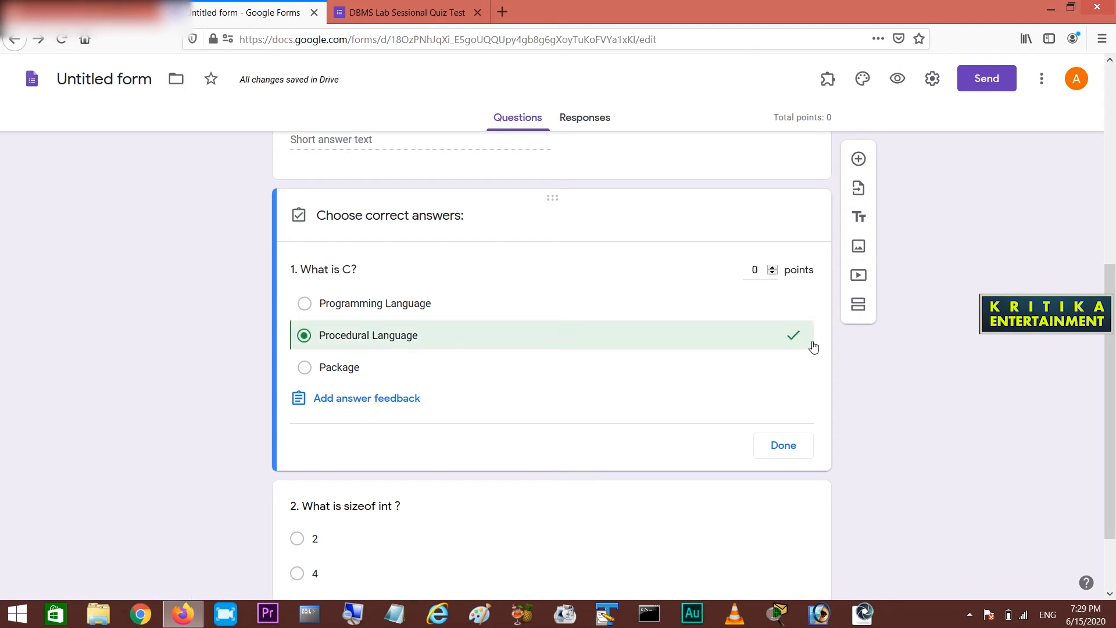
click(785, 446)
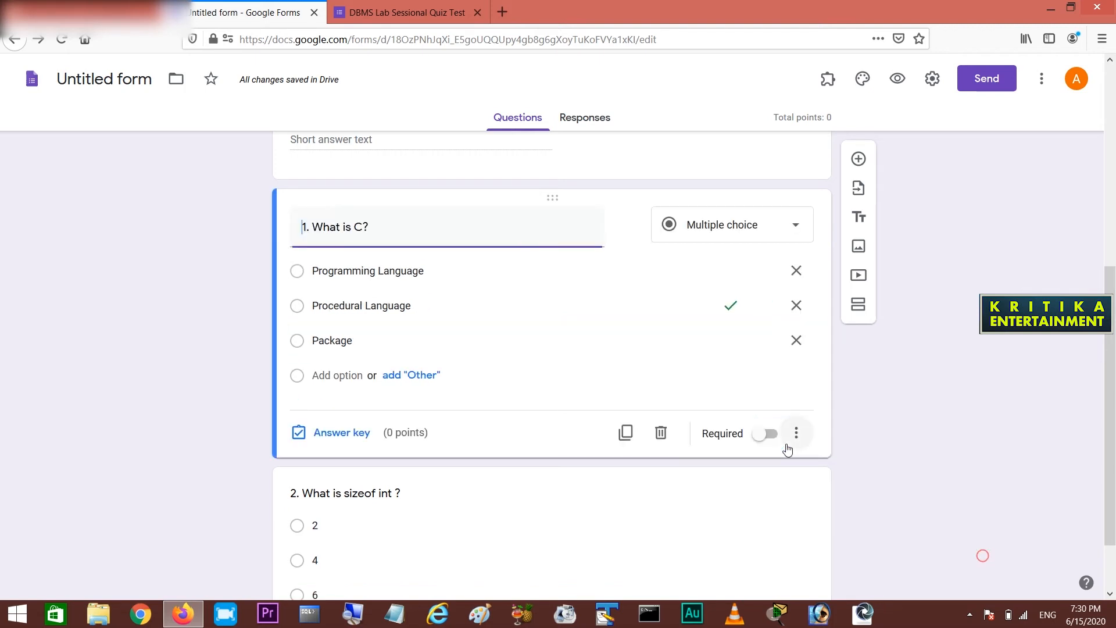
Step: Mark 4 as the correct answer in the answer key of "What is sizeof int ?"
scroll(698, 407, down, 1)
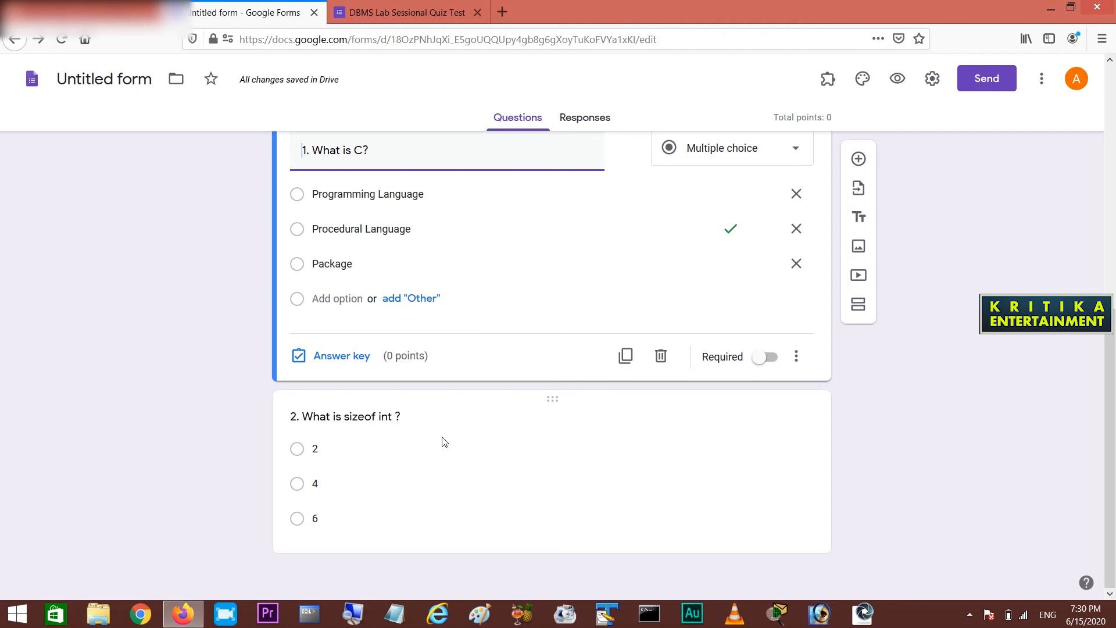
click(478, 463)
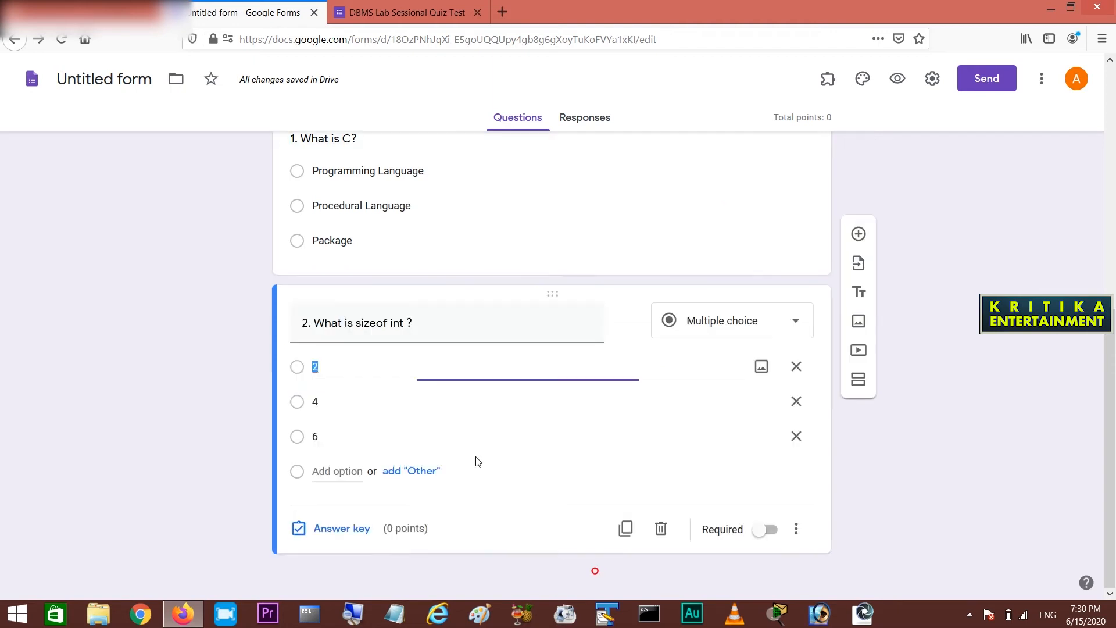
click(347, 529)
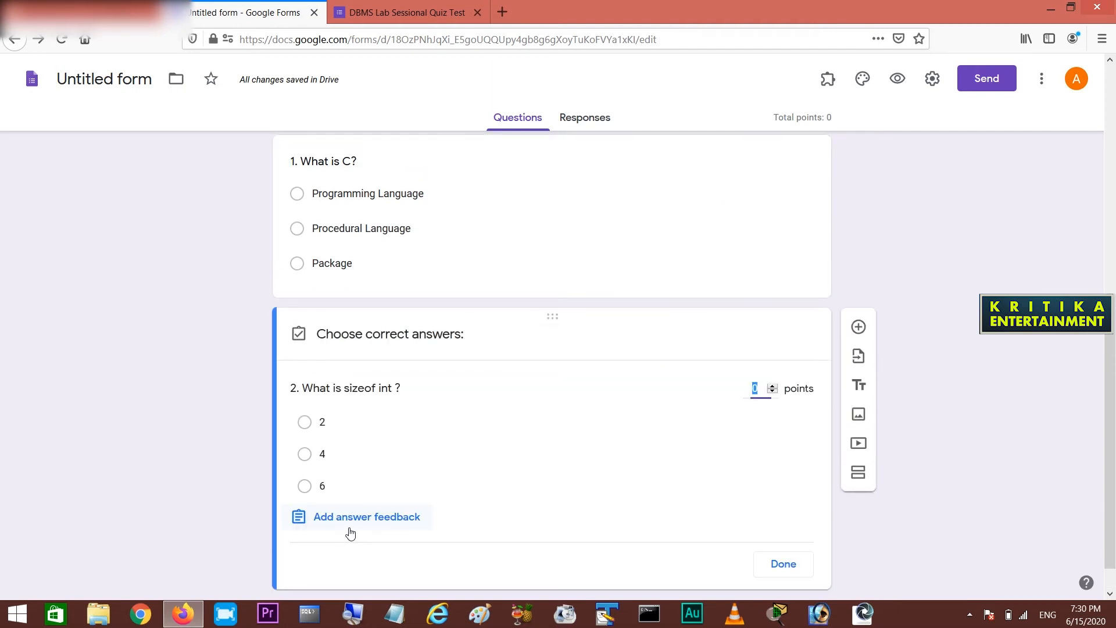
click(308, 457)
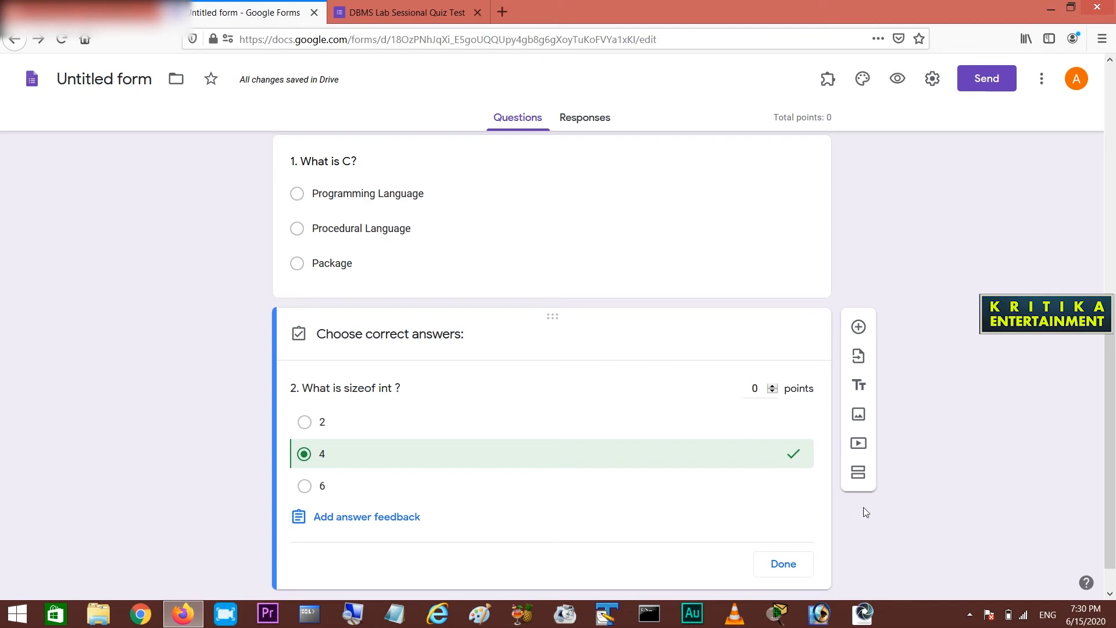
click(778, 565)
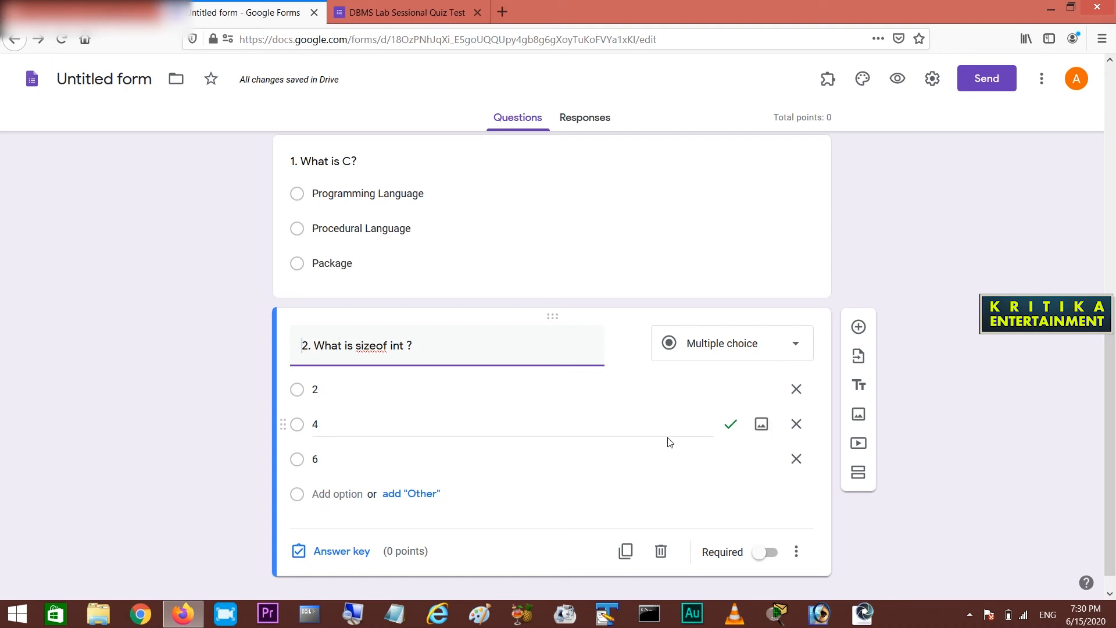
Step: Look through the form's email, name, roll and multiple-choice sections, check its responses, and return to the questions
scroll(669, 443, up, 2)
scroll(668, 439, down, 3)
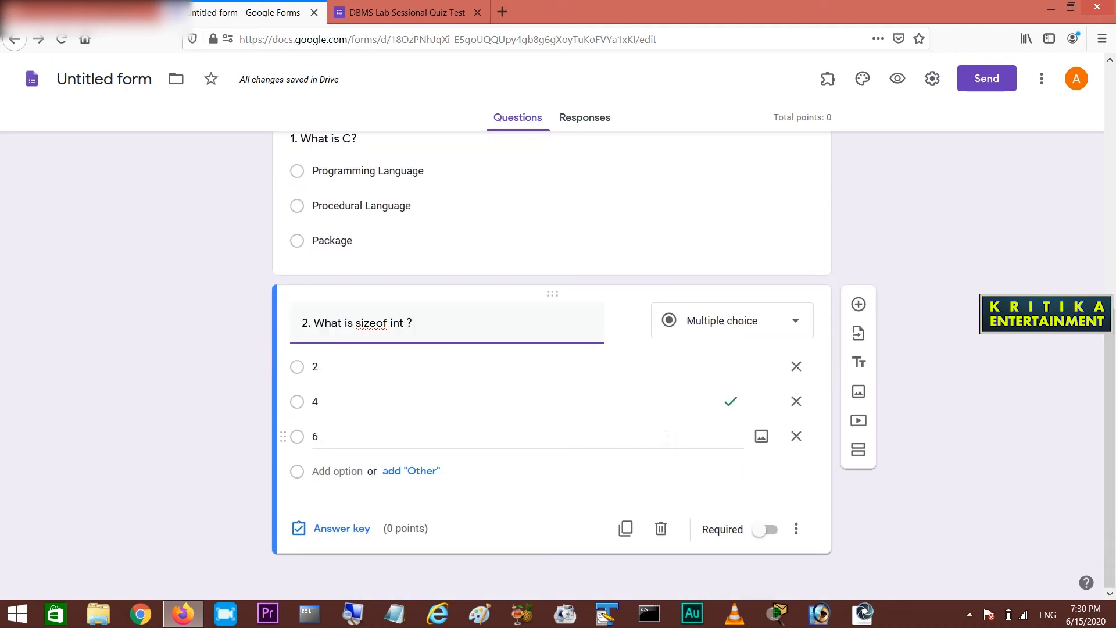
scroll(665, 443, up, 5)
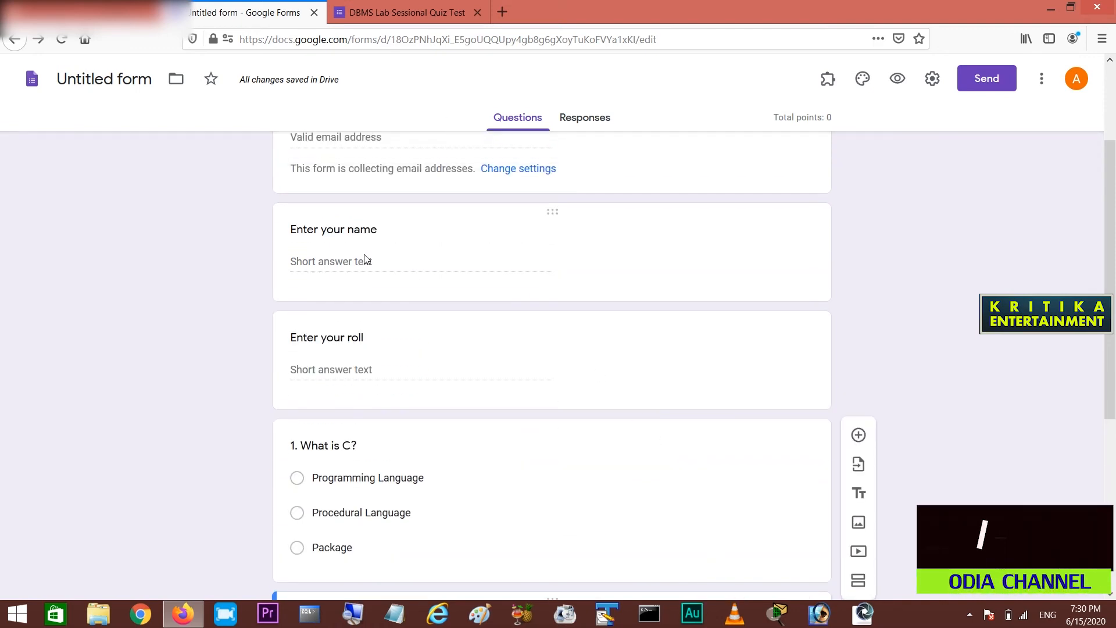
scroll(381, 273, up, 2)
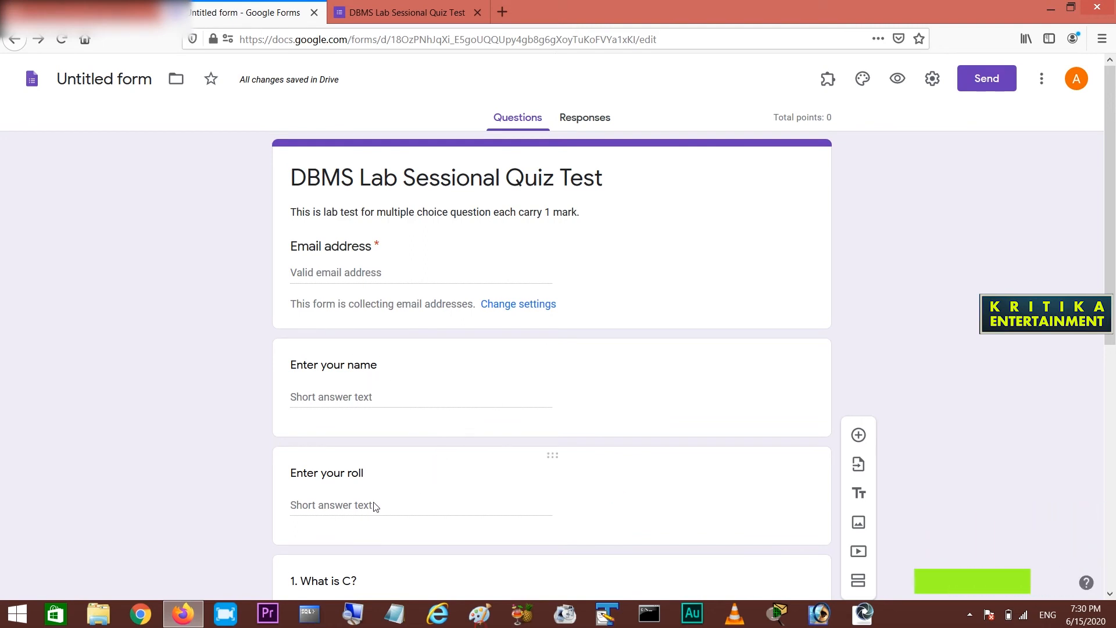
scroll(375, 505, down, 2)
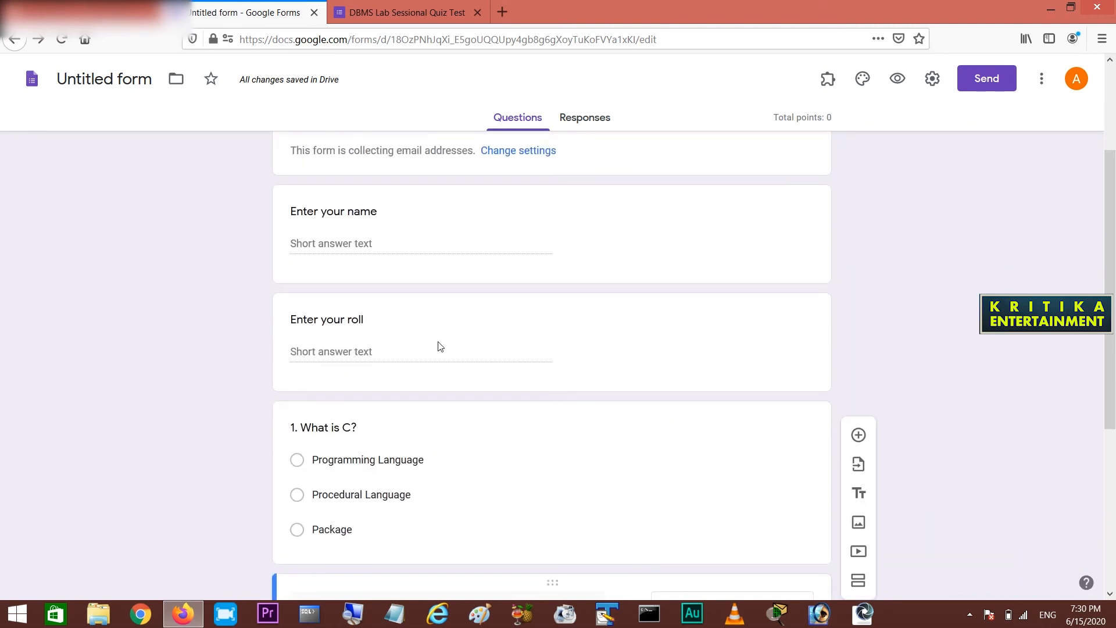
scroll(463, 357, down, 4)
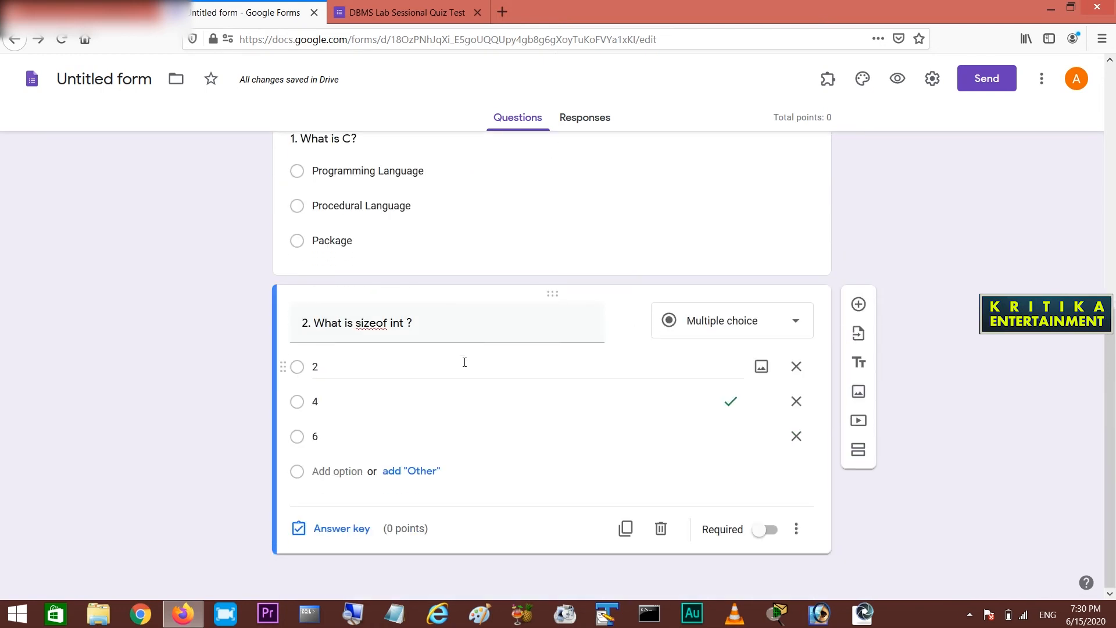
scroll(466, 366, up, 4)
scroll(464, 365, up, 3)
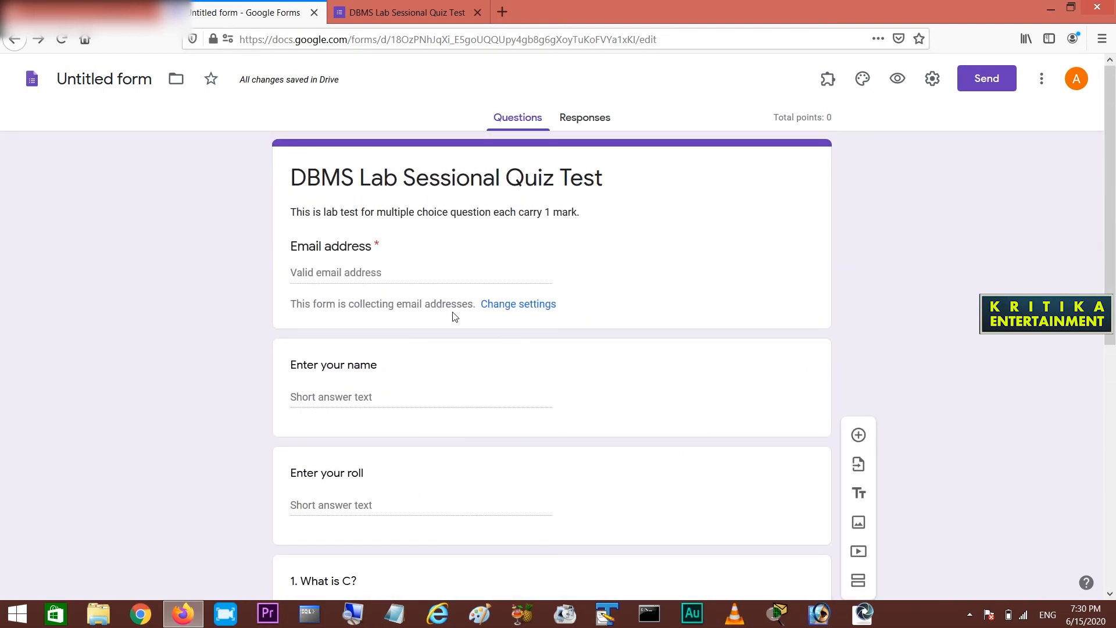
click(371, 273)
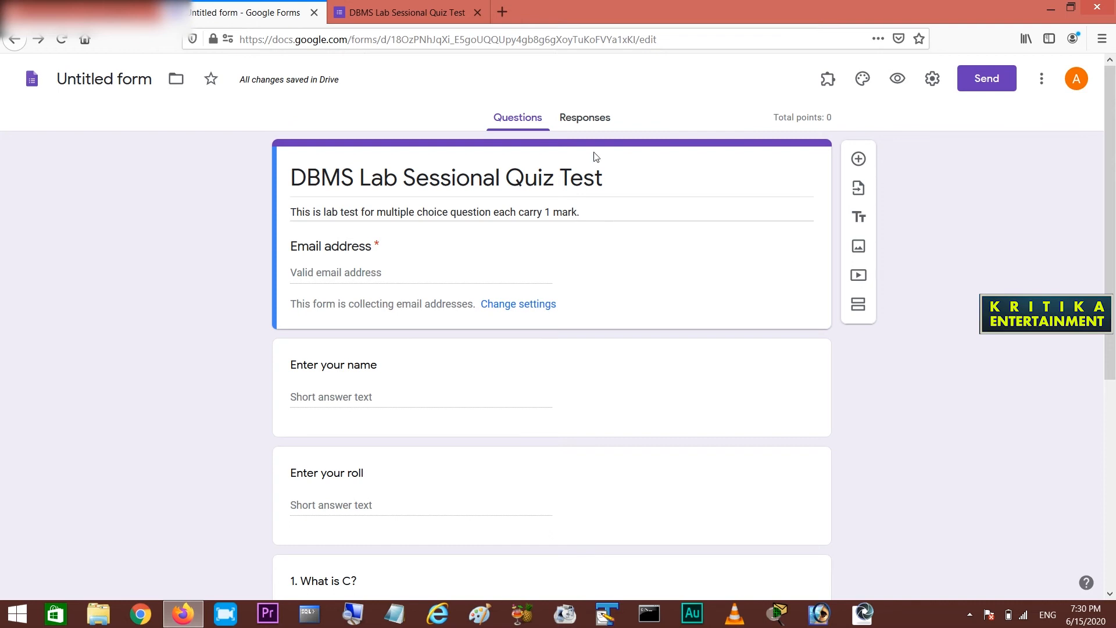
click(586, 121)
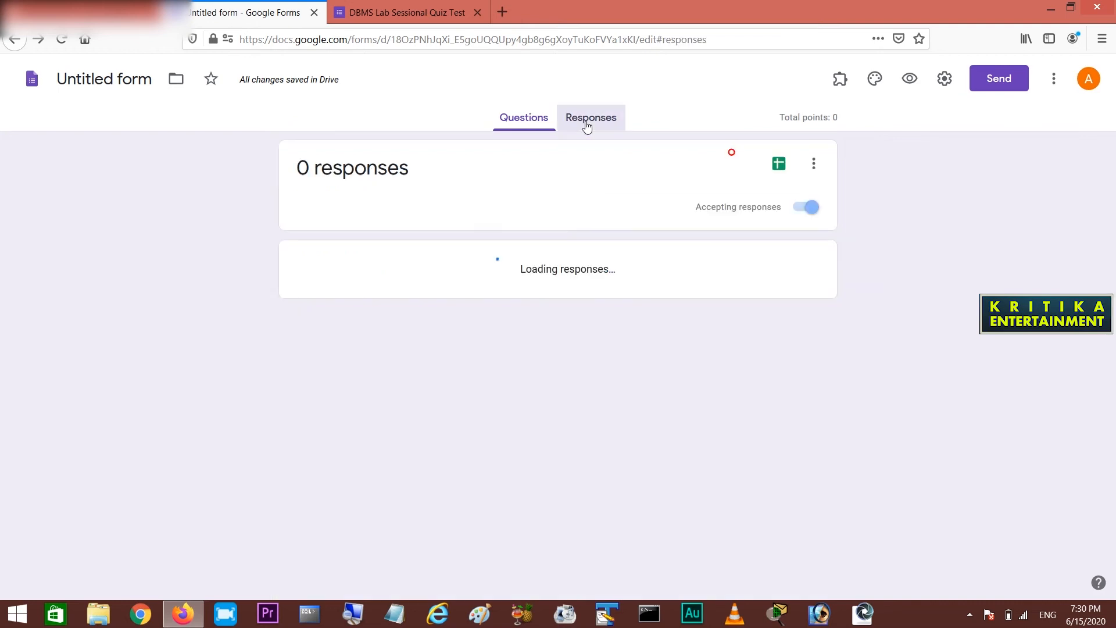
click(539, 121)
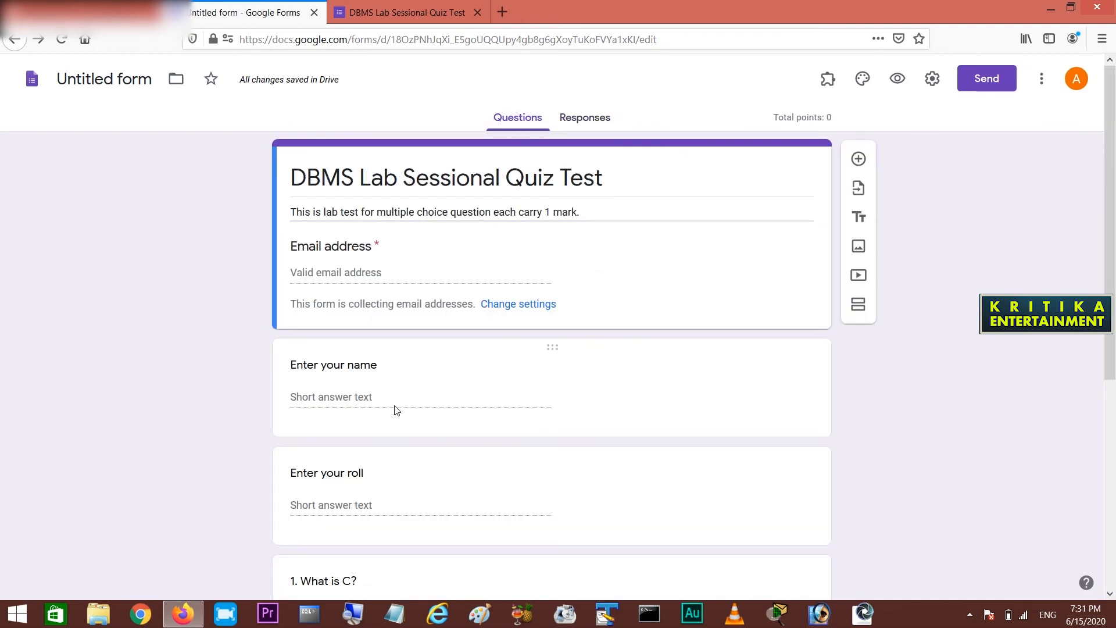
Step: Check the marked answer of "What is C?" and open the "Enter your roll" question for editing
scroll(399, 476, down, 5)
click(399, 347)
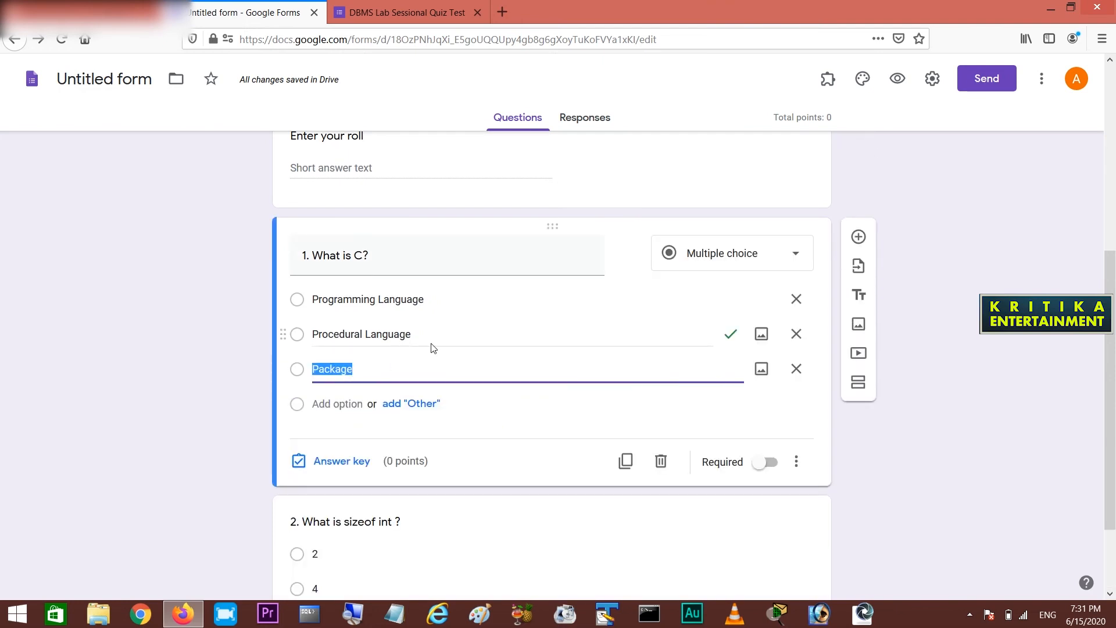
scroll(432, 345, up, 4)
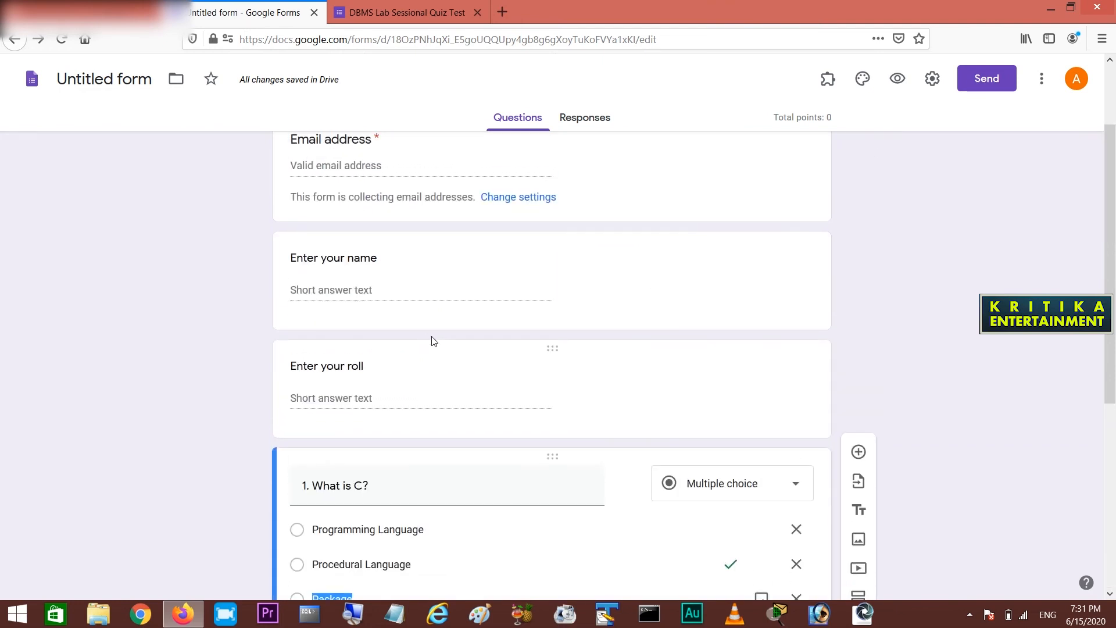
click(364, 387)
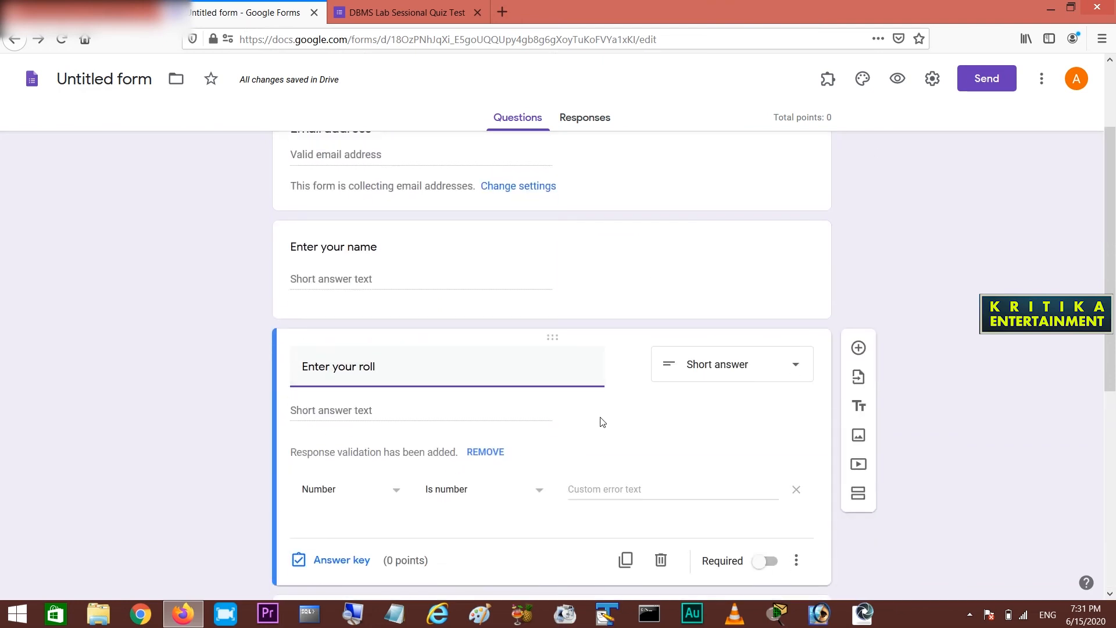
Step: Make the "Enter your roll" and "Enter your name" questions required
click(780, 500)
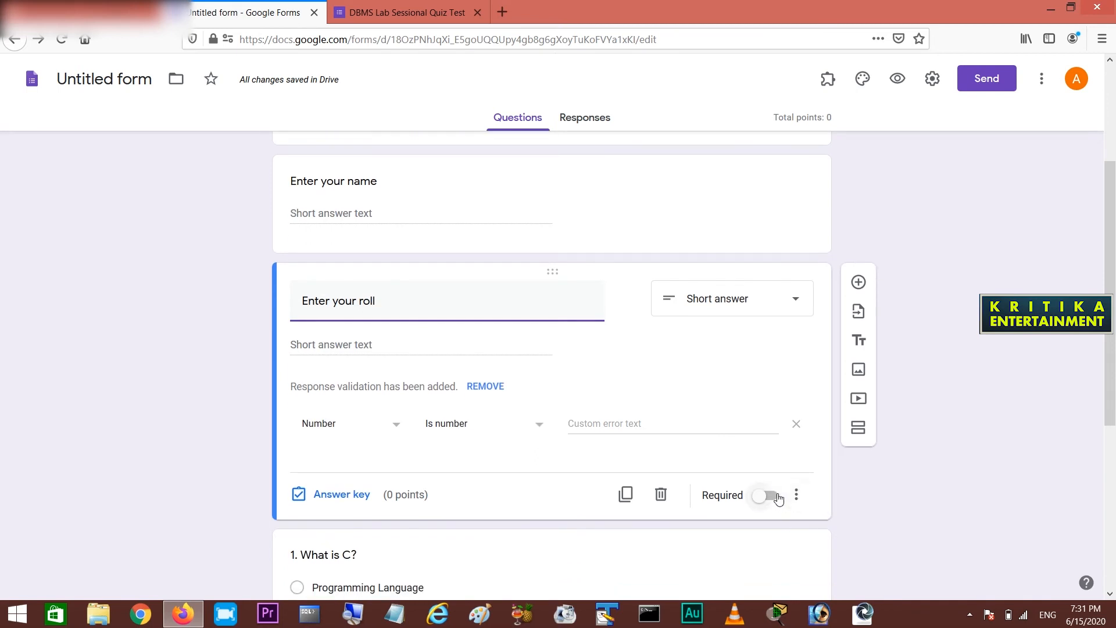
scroll(555, 406, up, 3)
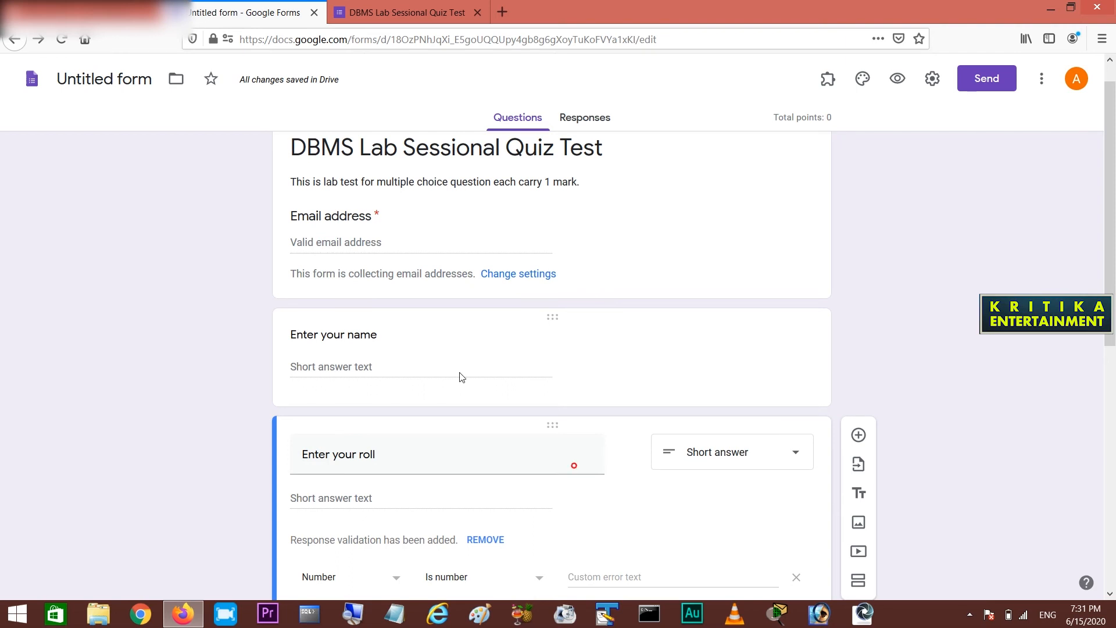
click(345, 380)
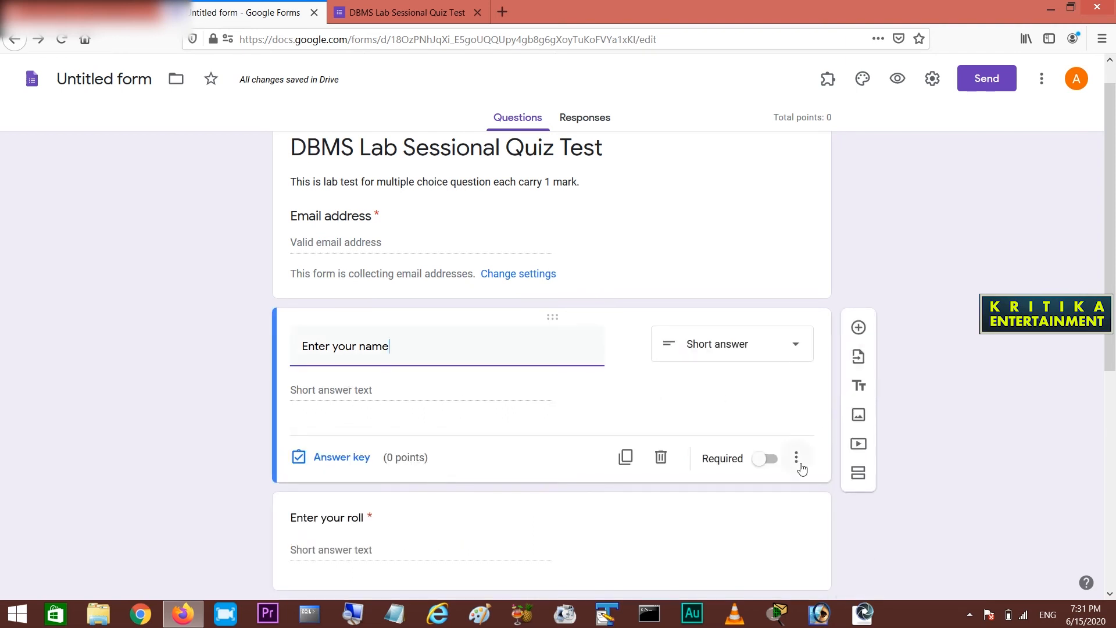
click(779, 465)
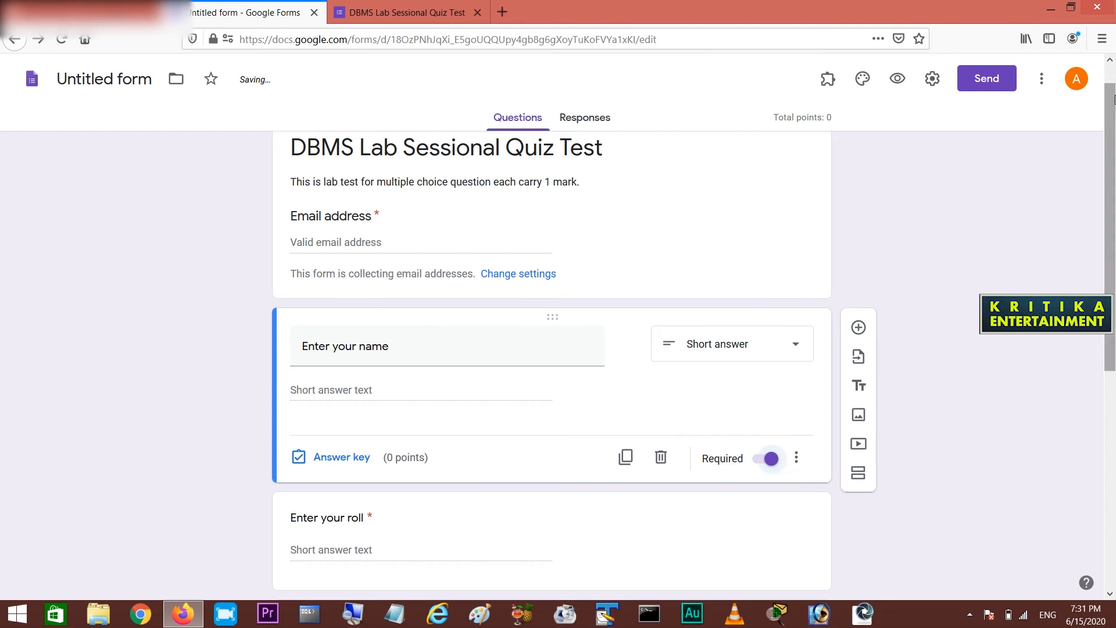
scroll(936, 282, down, 5)
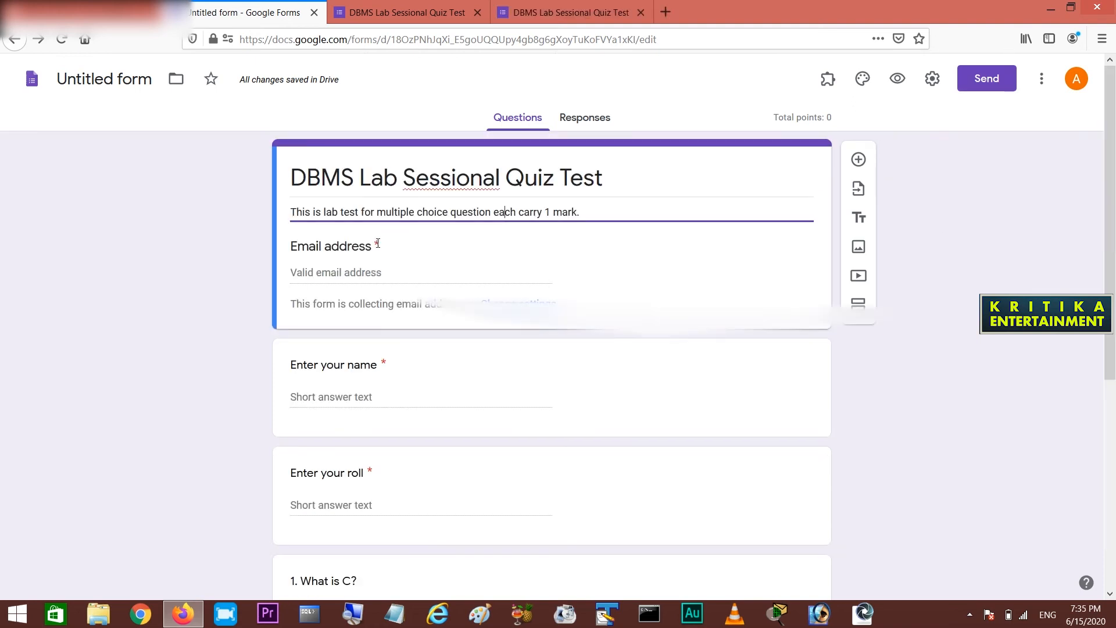
Step: Change the form's email collection settings to restrict it to users in the organization, and save them
double_click(369, 251)
key(ctrl+a)
click(486, 326)
click(517, 303)
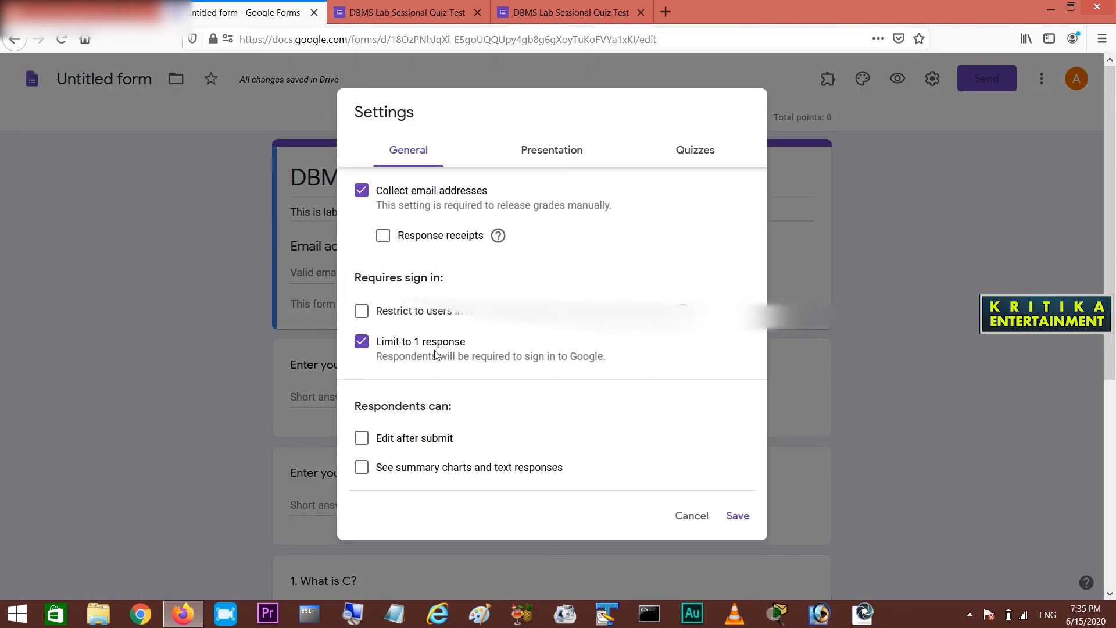
click(445, 314)
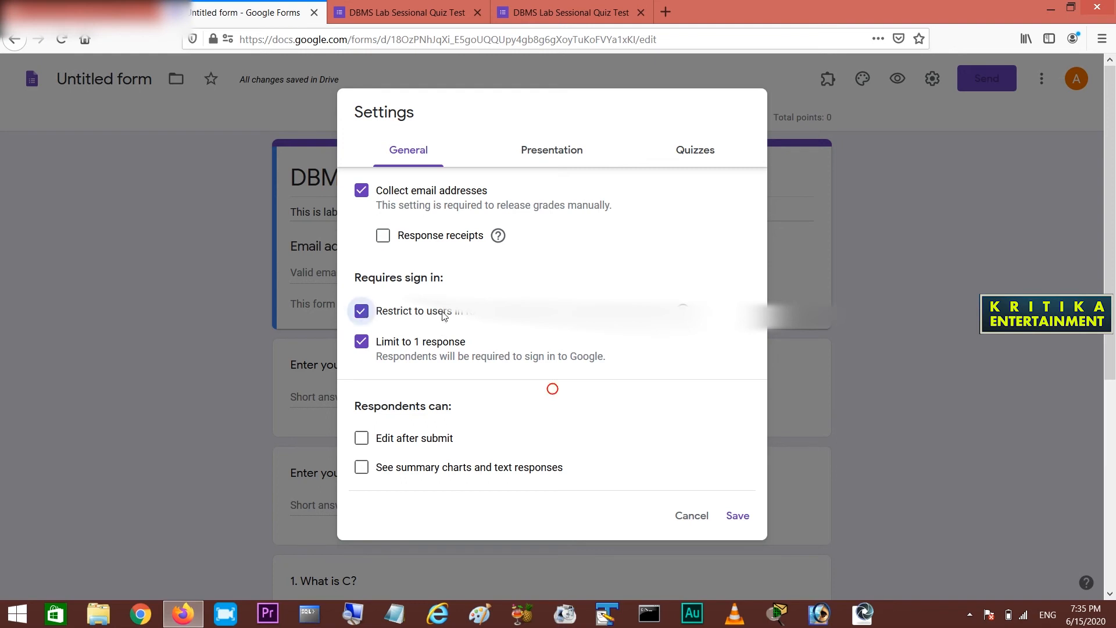
click(742, 516)
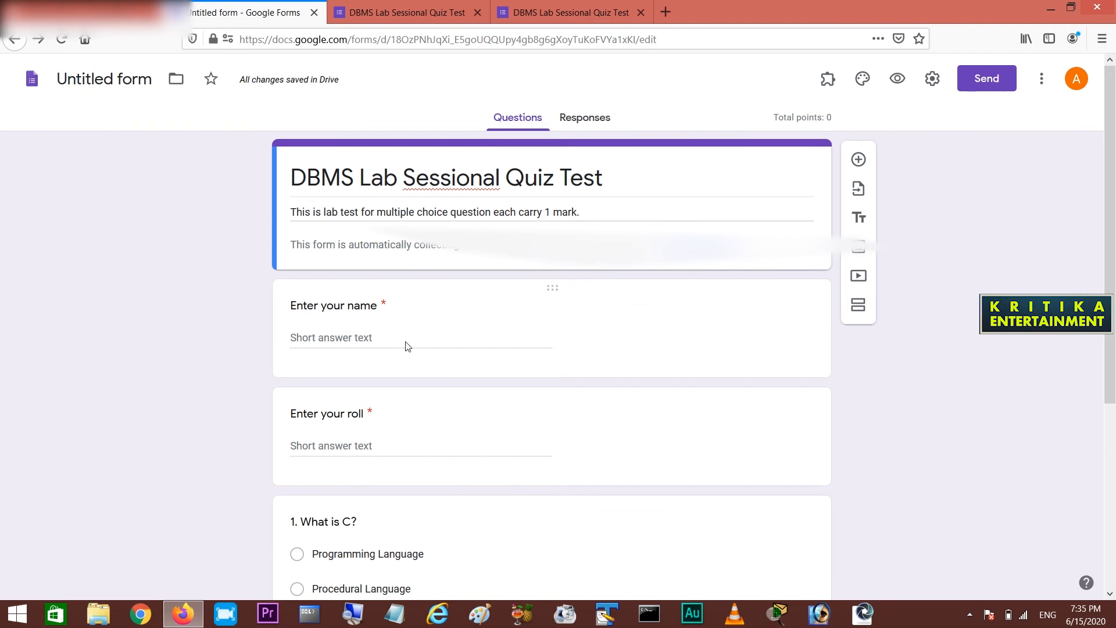
Step: Discard the outdated quiz preview, return to the form editor and open a fresh preview of the form
click(446, 12)
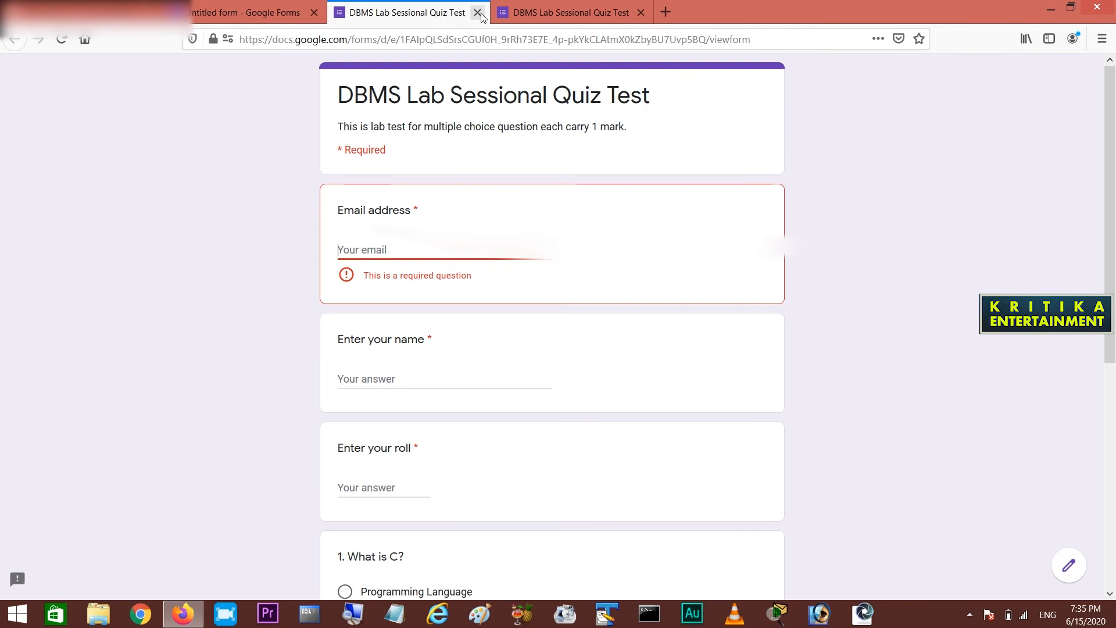
click(478, 13)
click(710, 285)
click(478, 12)
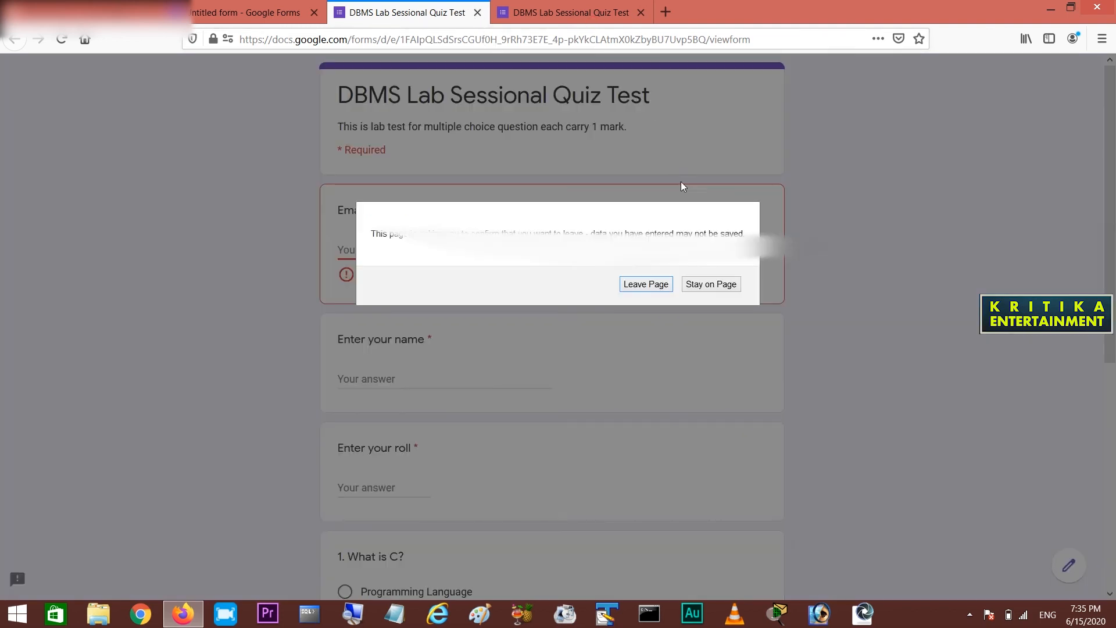
click(646, 284)
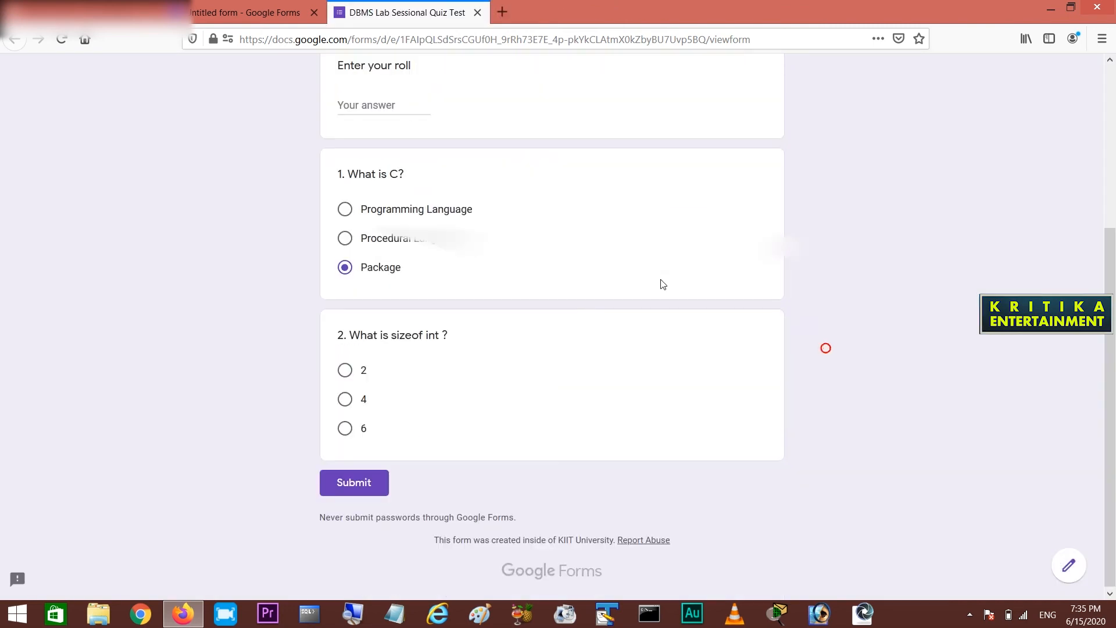
click(222, 6)
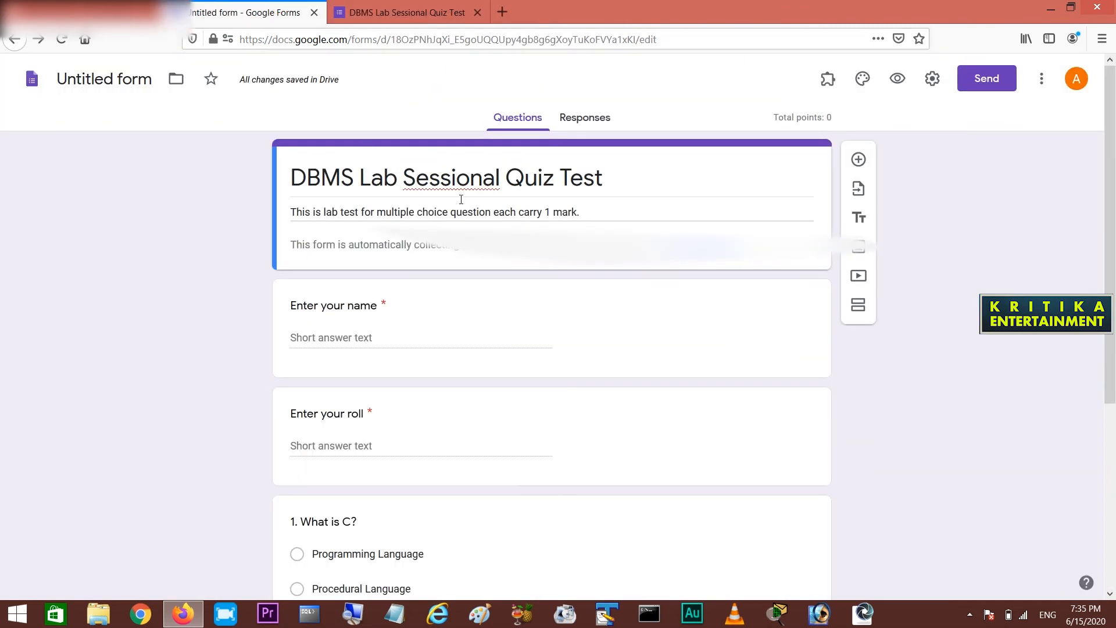
click(898, 78)
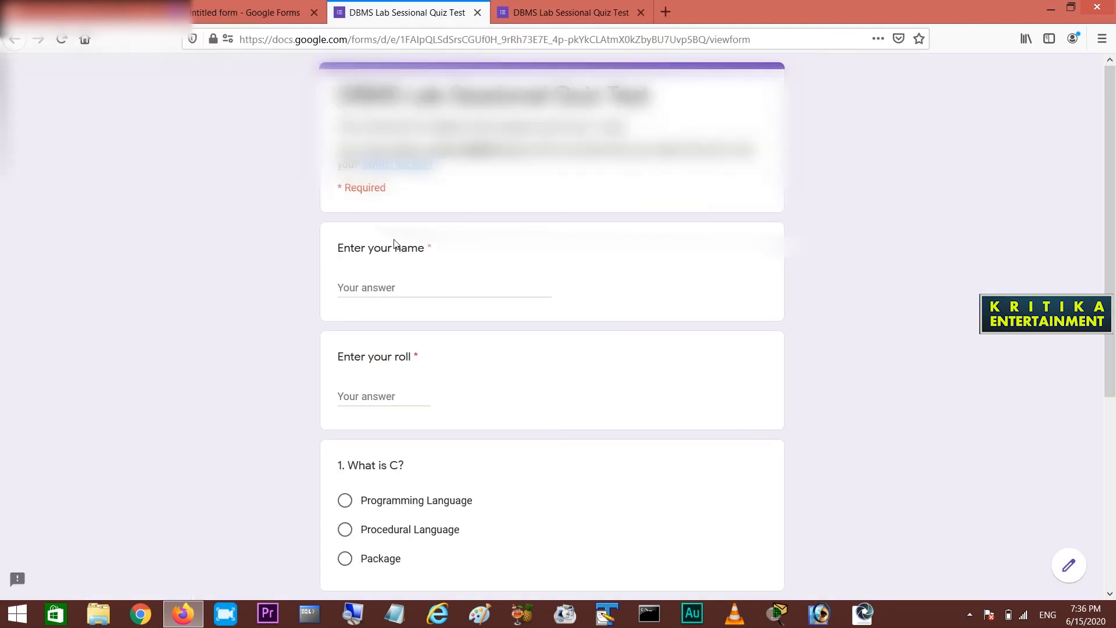
Step: Fill in the name and roll fields of the previewed quiz with a sample name and roll number
click(397, 285)
text(dfdfdf)
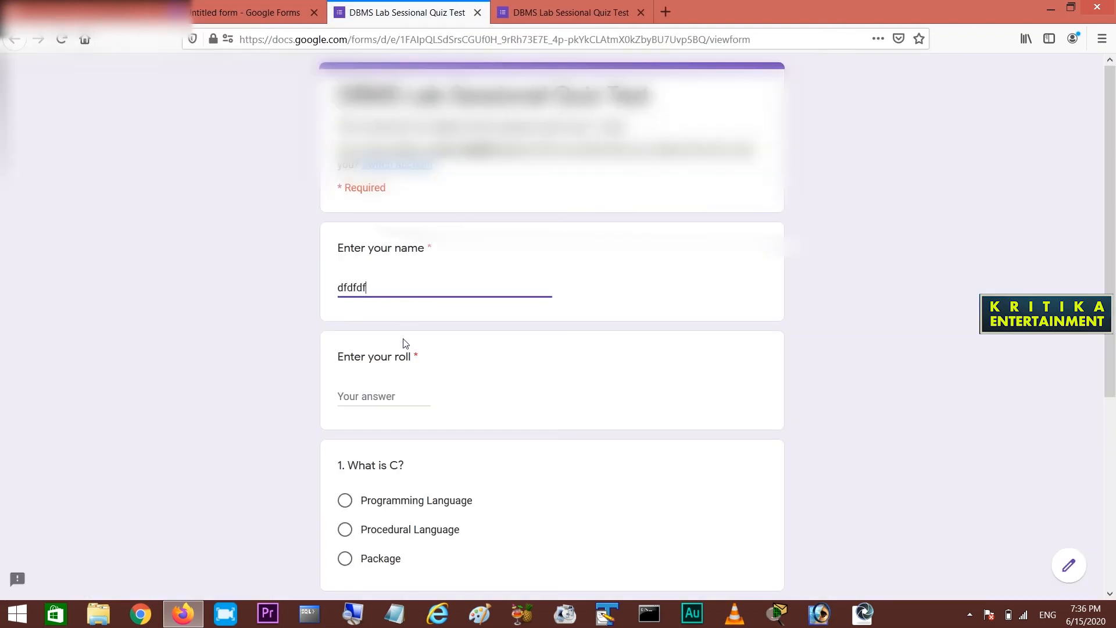
click(383, 394)
text(444)
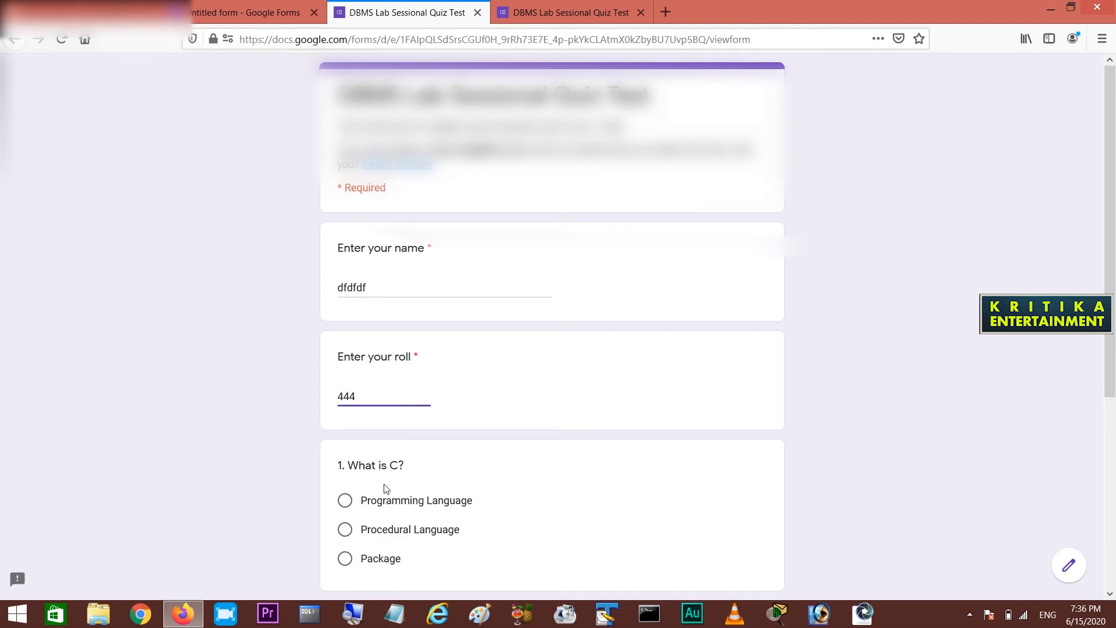
Step: Answer "Procedural Language" to "What is C?" and 4 to "What is sizeof int ?", and submit the quiz
click(345, 530)
scroll(419, 442, down, 3)
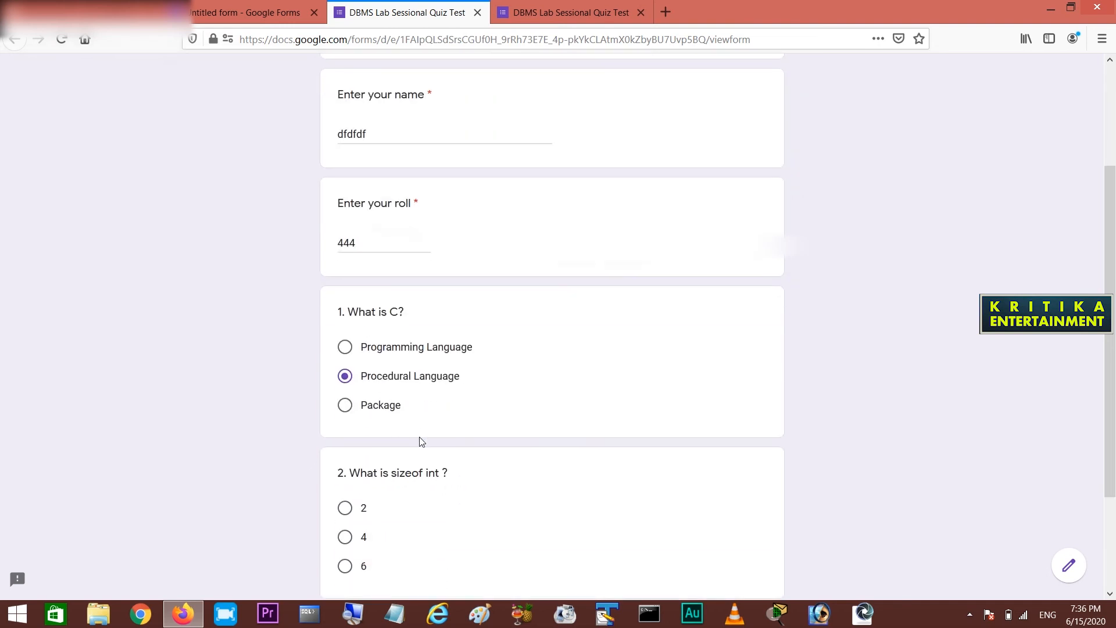
scroll(421, 467, down, 3)
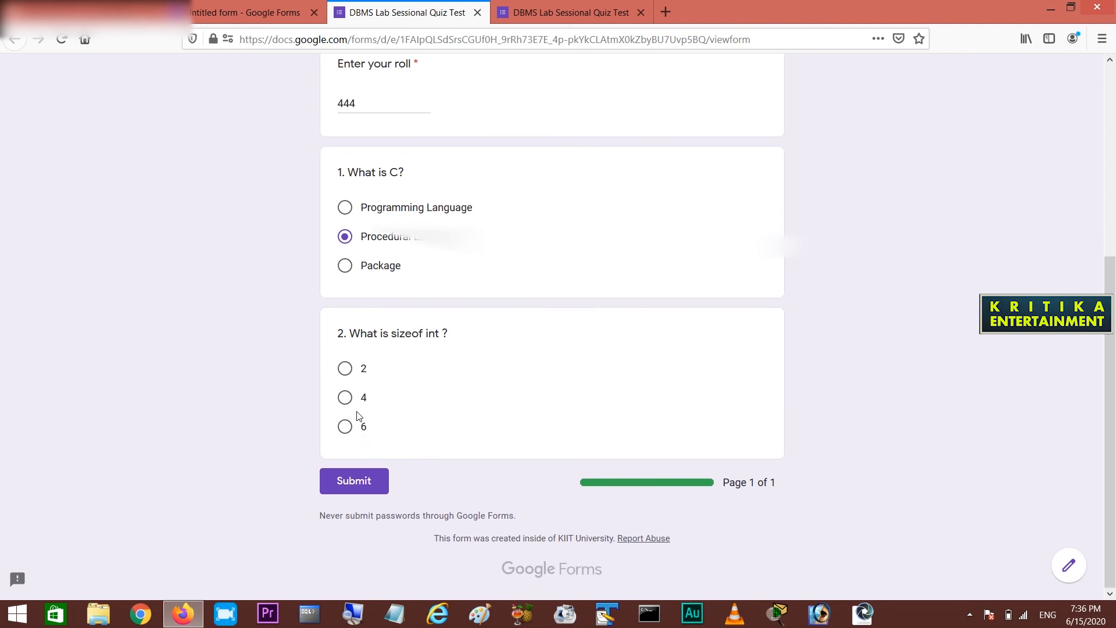
click(345, 397)
click(345, 484)
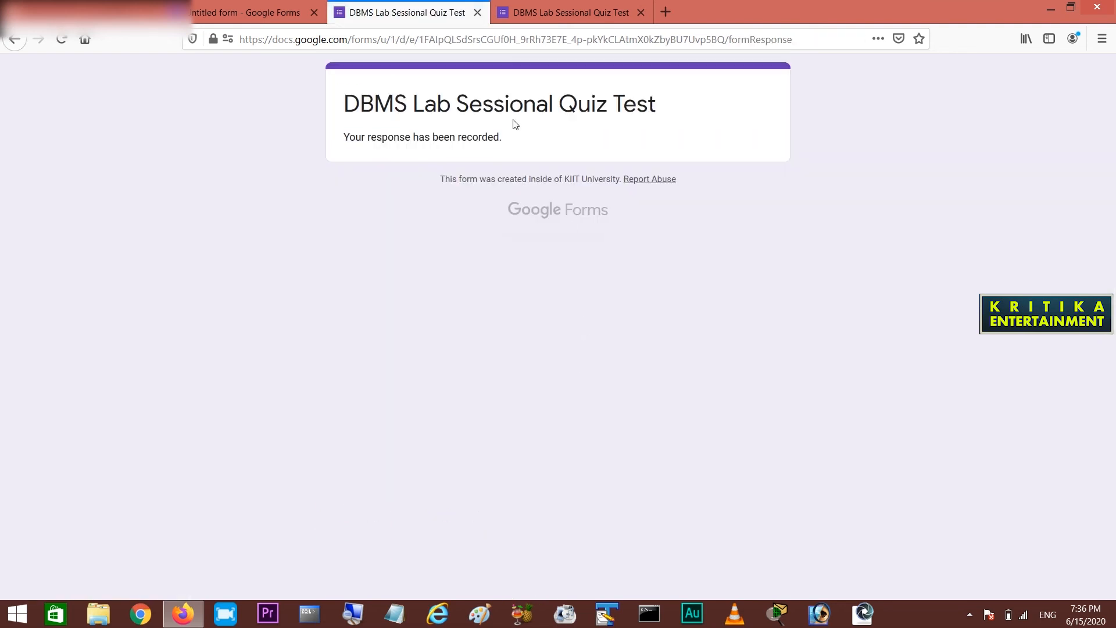
Step: Return to the form editor and examine the response summary, points distribution and scores
click(269, 9)
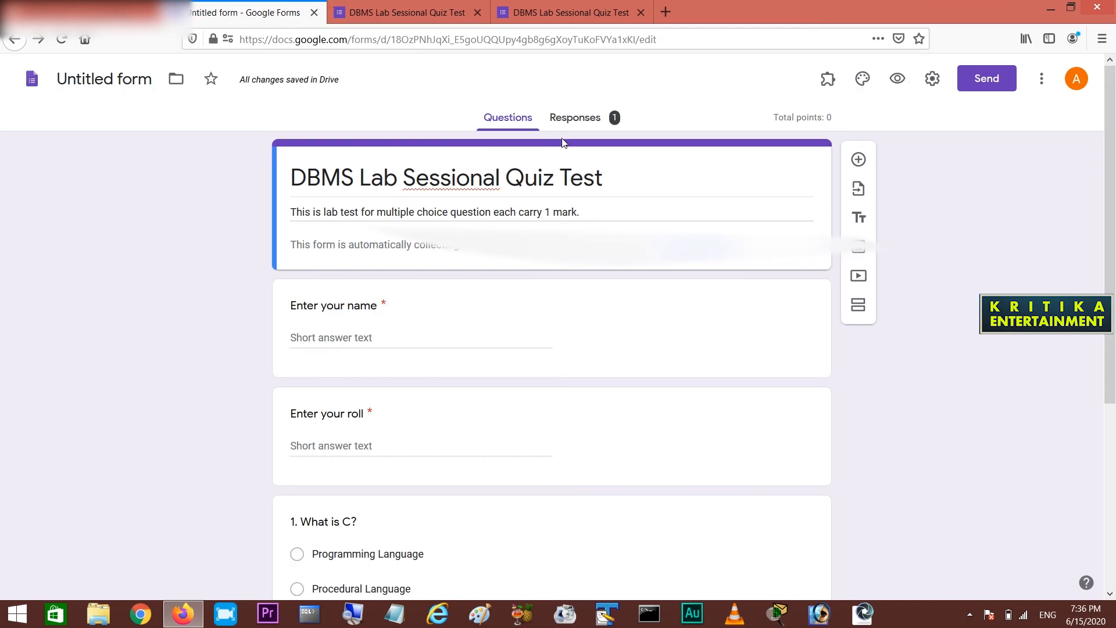
click(575, 118)
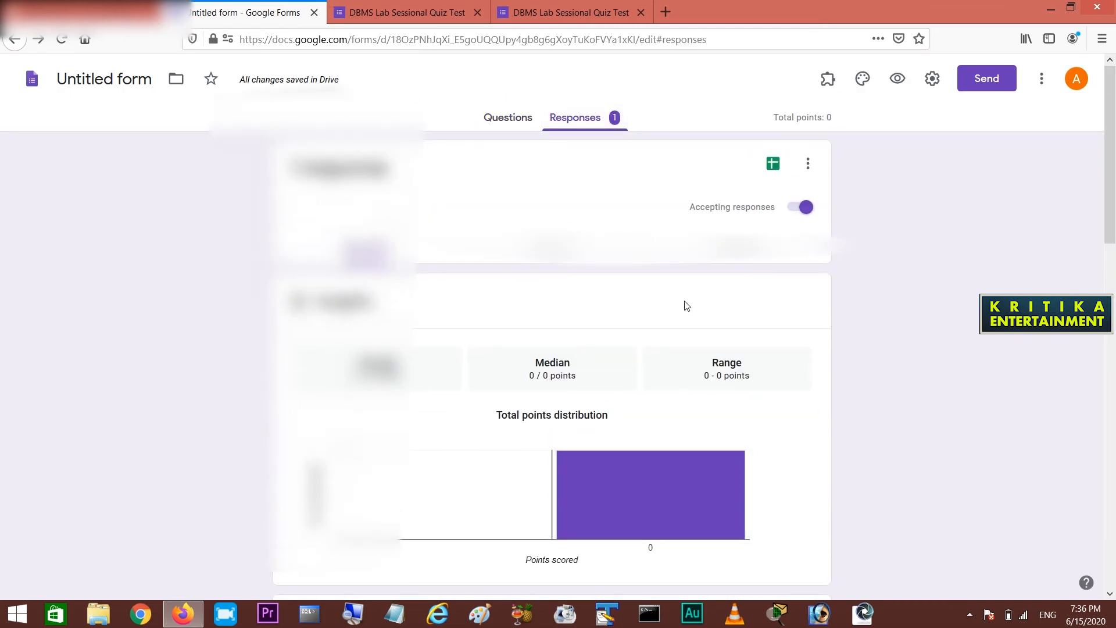
scroll(657, 340, down, 5)
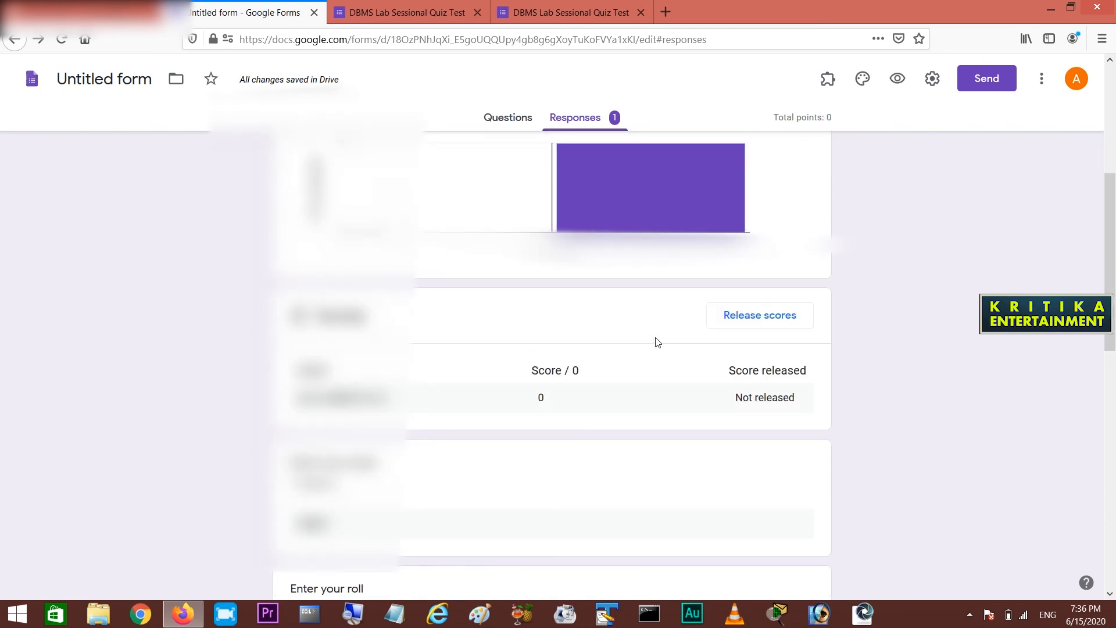
scroll(731, 341, up, 5)
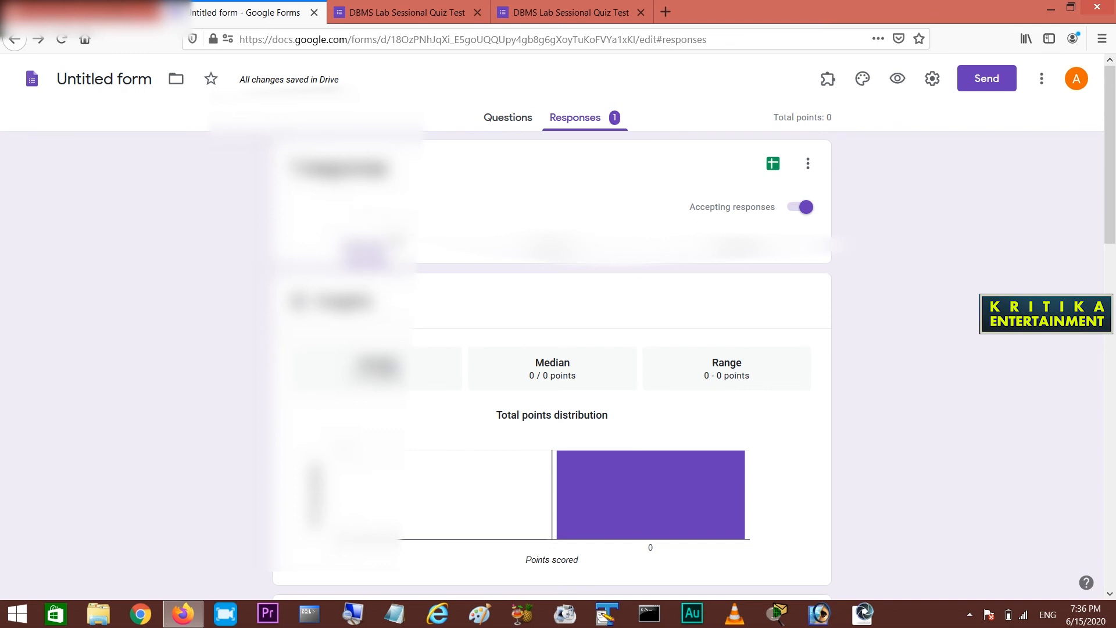
scroll(528, 294, down, 5)
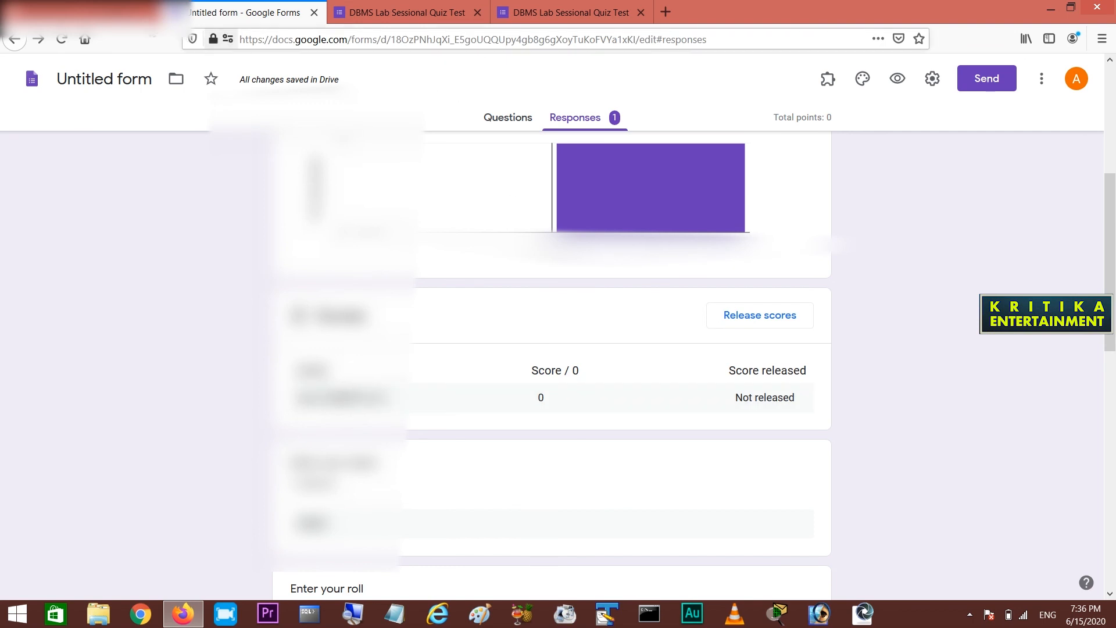
Step: Return to the questions and set the answer key of "What is C?" to 1 point
click(517, 124)
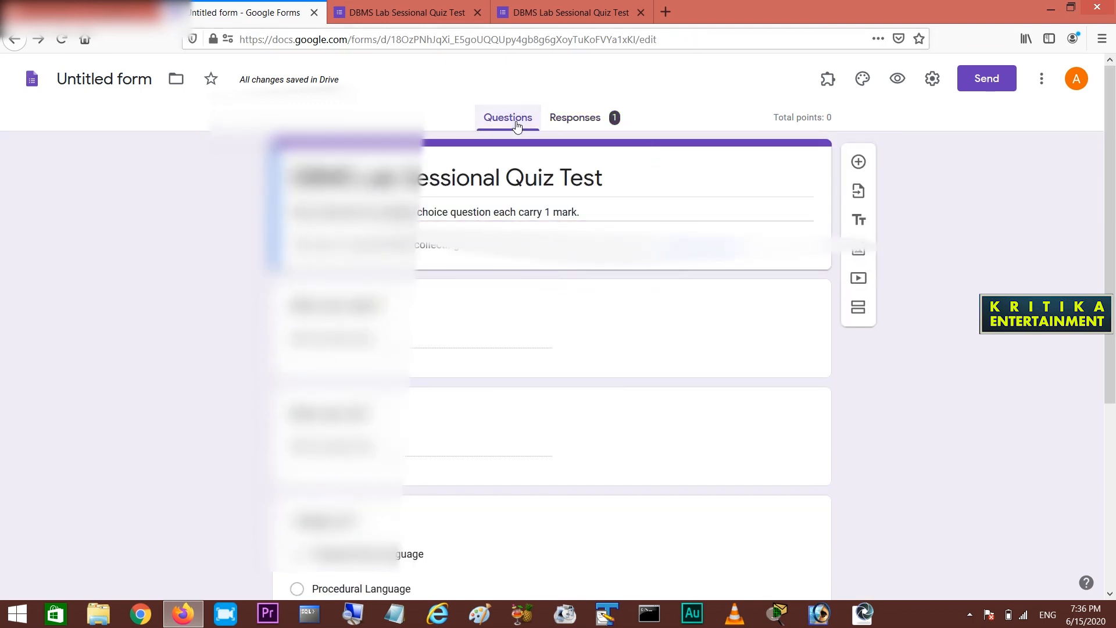
scroll(496, 369, down, 3)
click(440, 417)
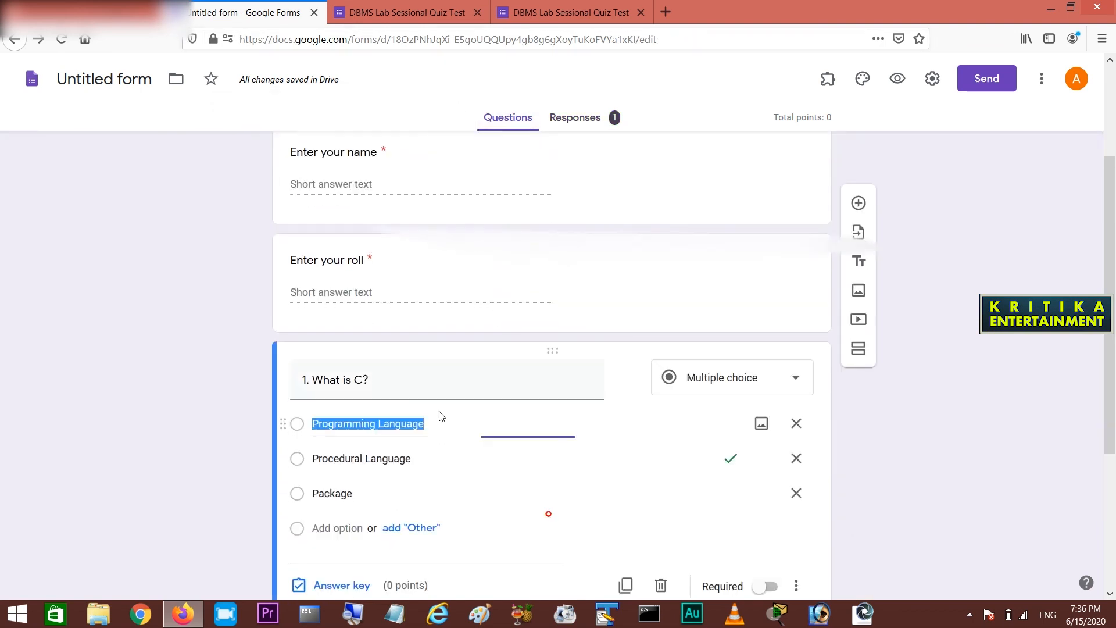
scroll(451, 442, down, 4)
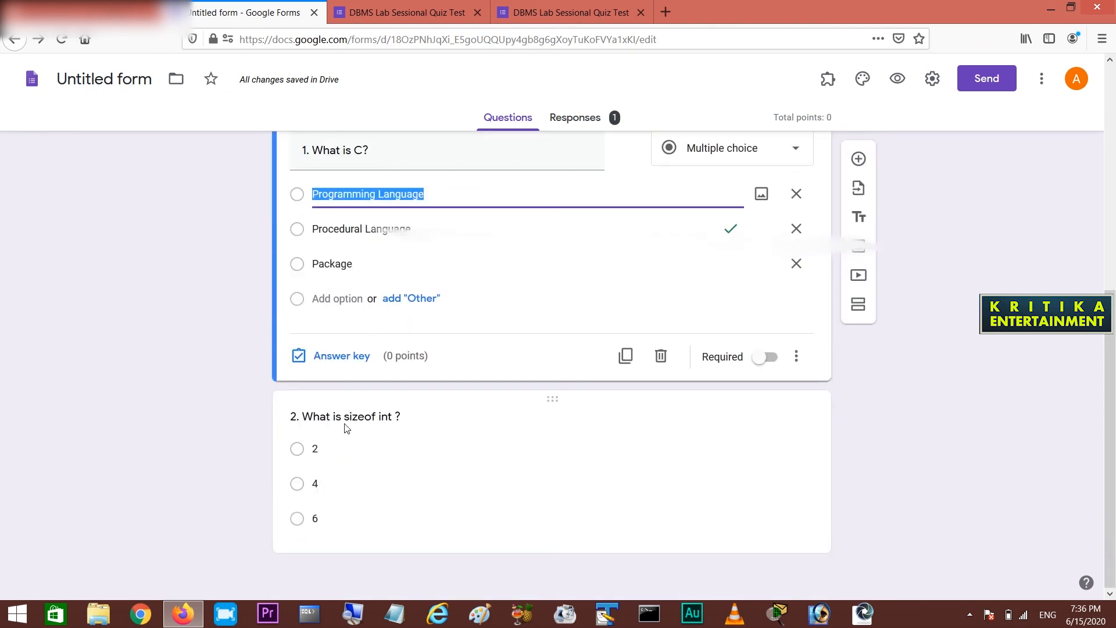
click(341, 357)
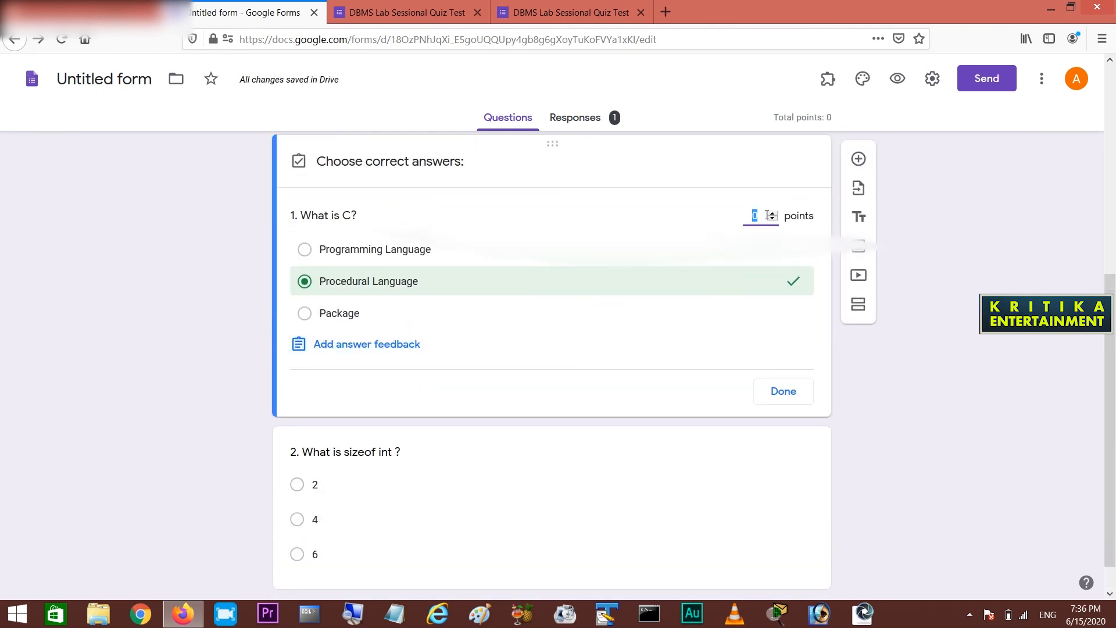
click(772, 212)
click(786, 393)
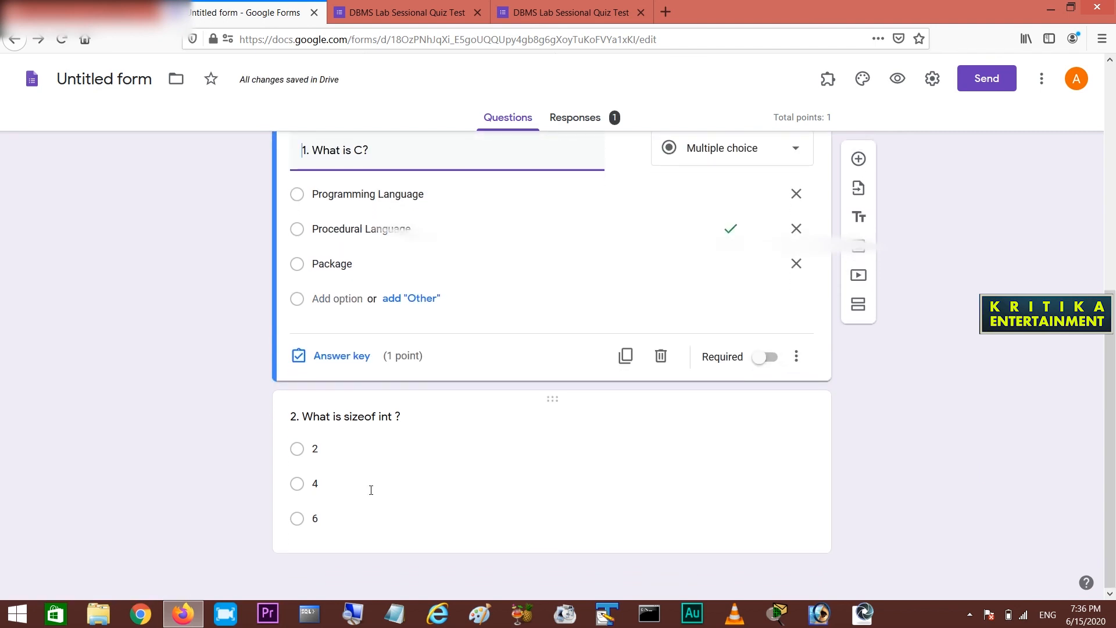
Step: Set the answer key of "What is sizeof int ?" to 1 point
click(370, 489)
click(337, 529)
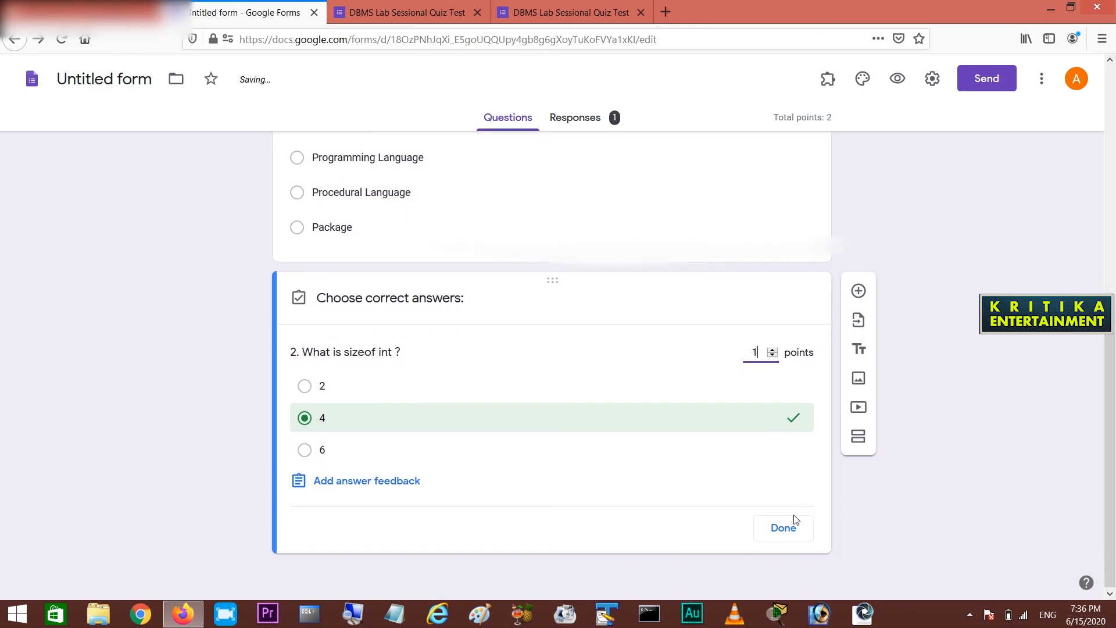
click(786, 559)
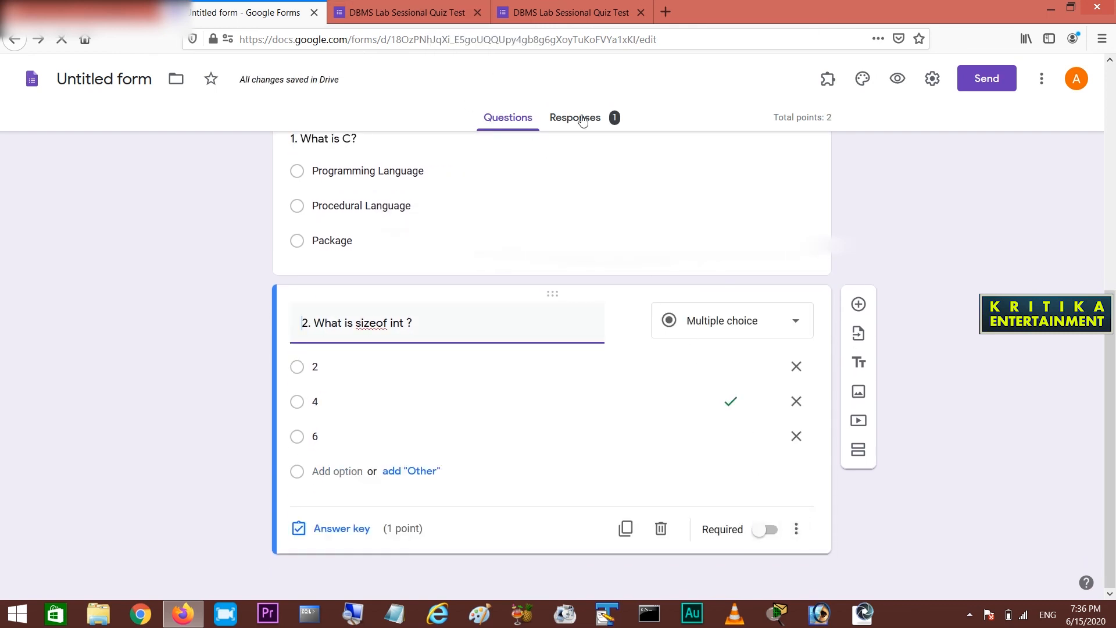
Step: Turn off the limit to 1 response in the form's general settings and save them
click(932, 80)
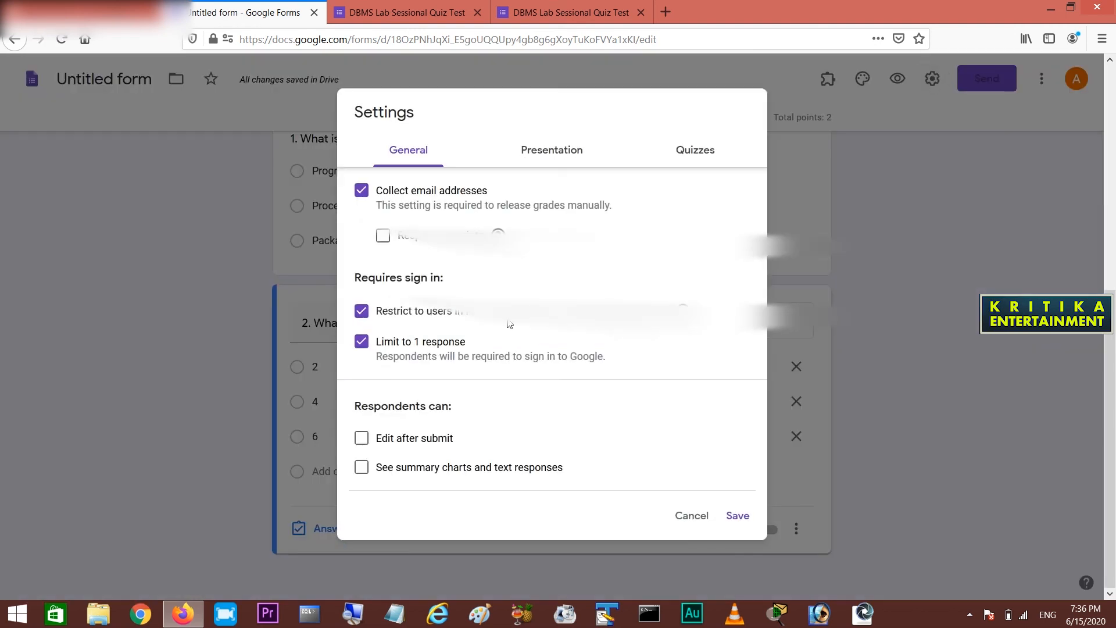
click(363, 343)
click(739, 516)
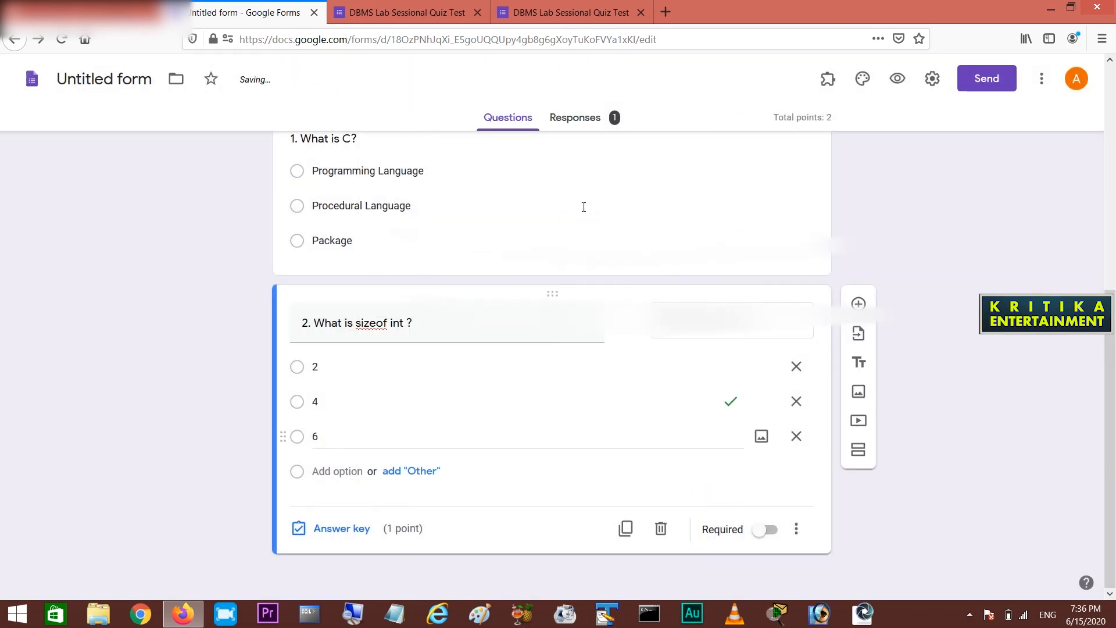
Step: Close both old quiz tabs, discarding the unsaved answers, and preview the updated form again
click(391, 11)
click(477, 12)
click(477, 12)
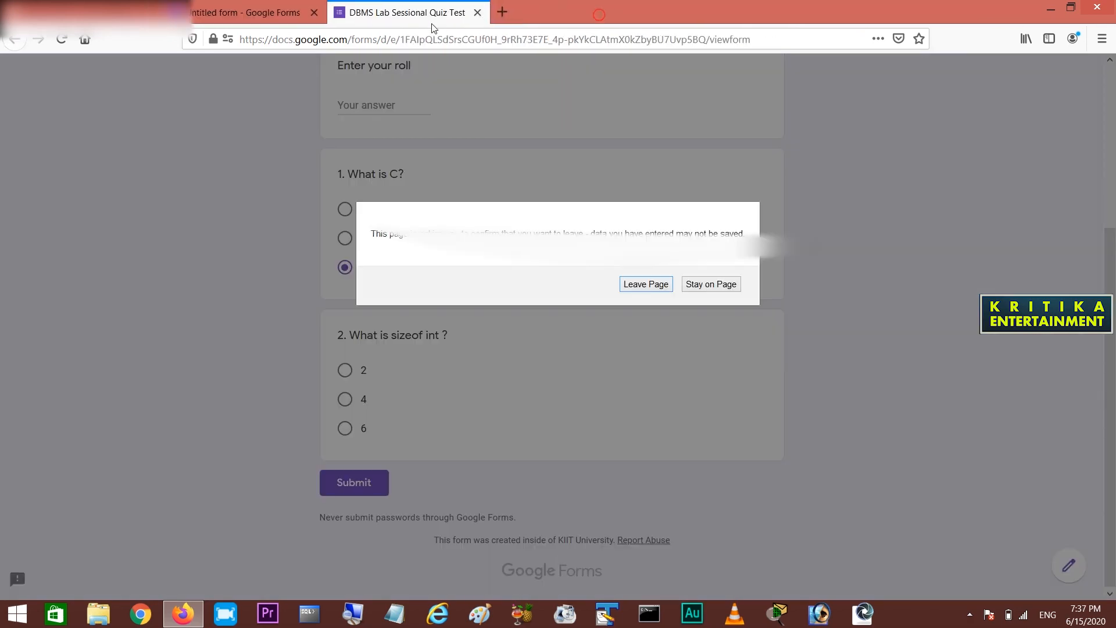
click(660, 288)
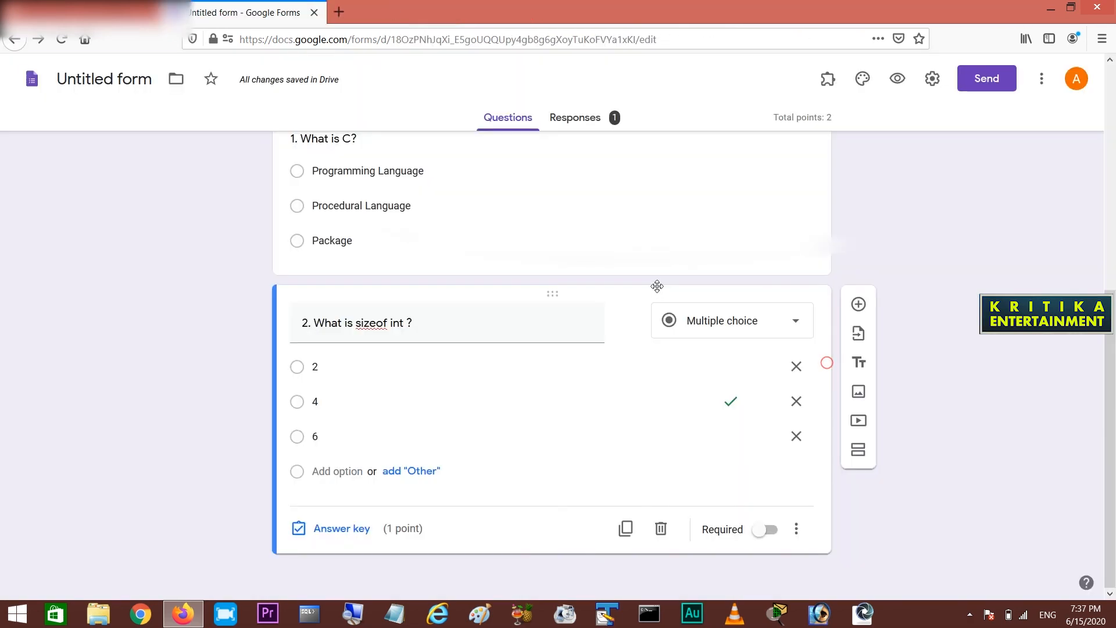
click(894, 83)
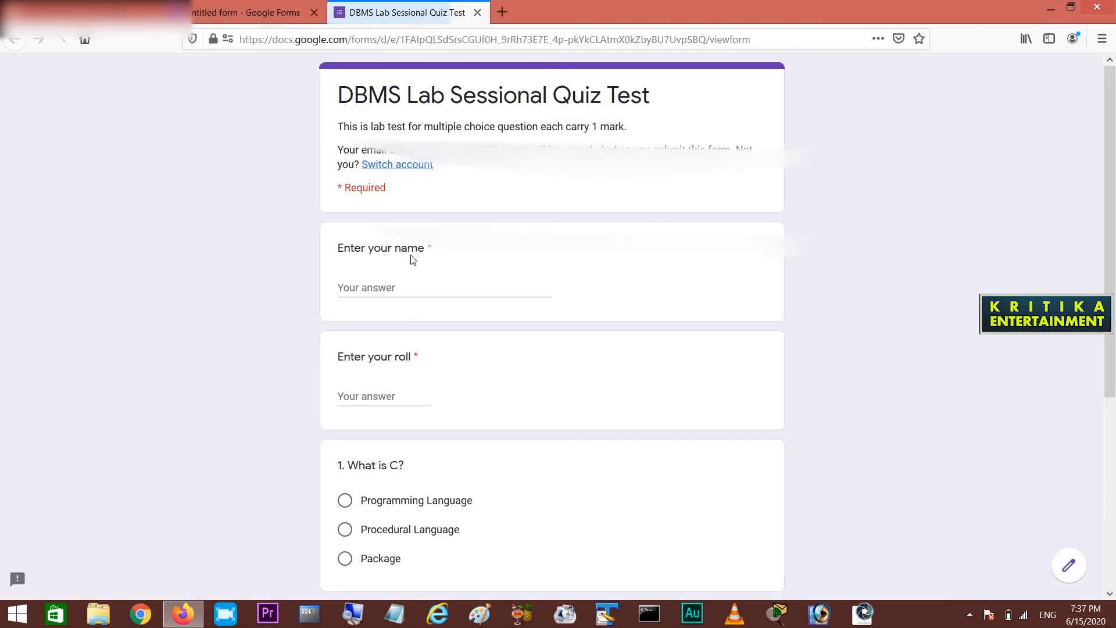
Step: Fill in the respondent's name and roll number in the quiz preview
click(412, 281)
text(d)
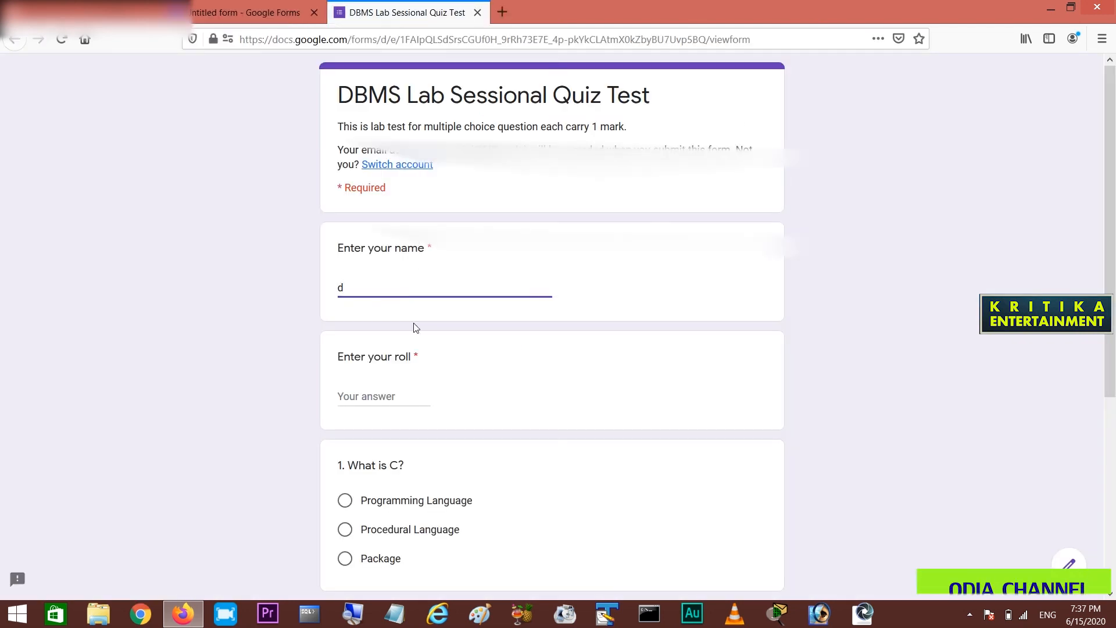
text(d)
click(395, 391)
text(6666)
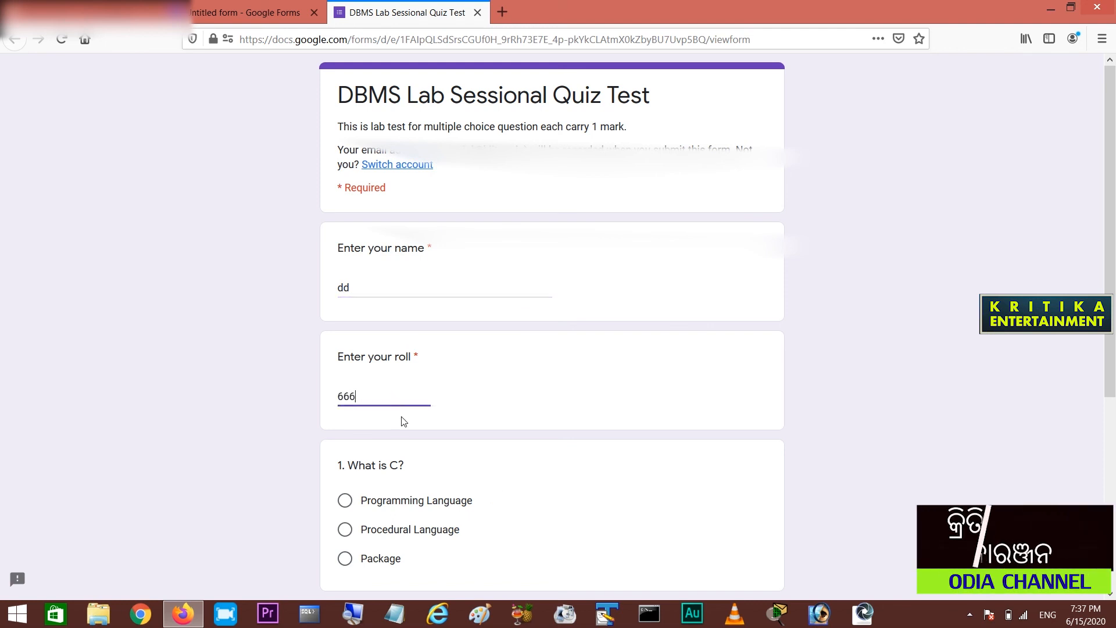
Step: Answer "What is C?" with Procedural Language and "What is sizeof int ?" with 4, and submit the quiz
scroll(453, 425, down, 3)
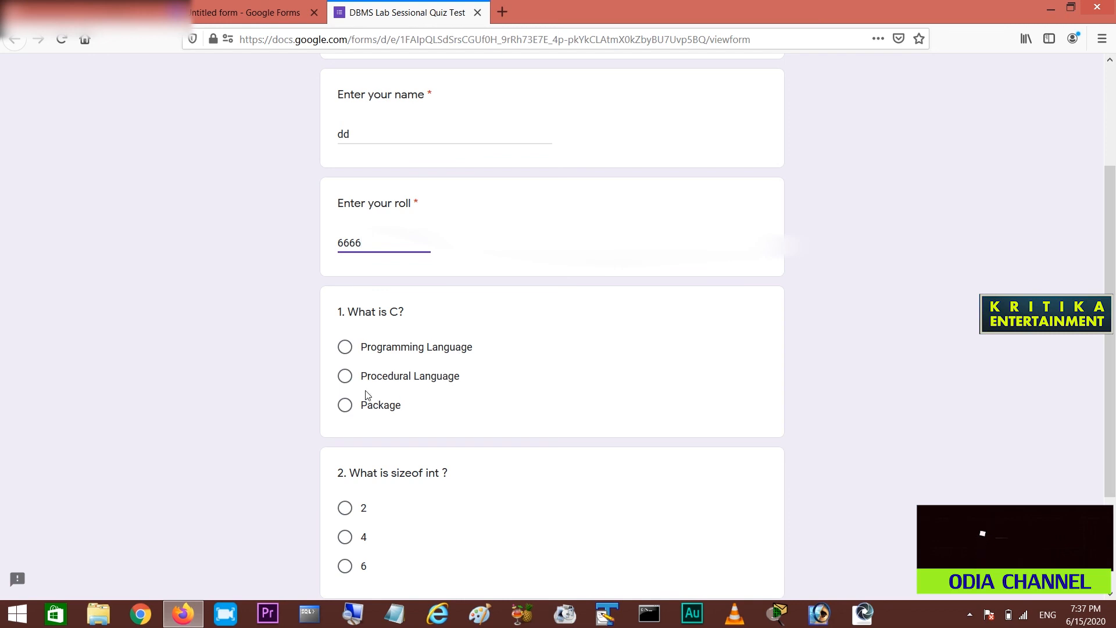
click(347, 377)
scroll(407, 418, down, 3)
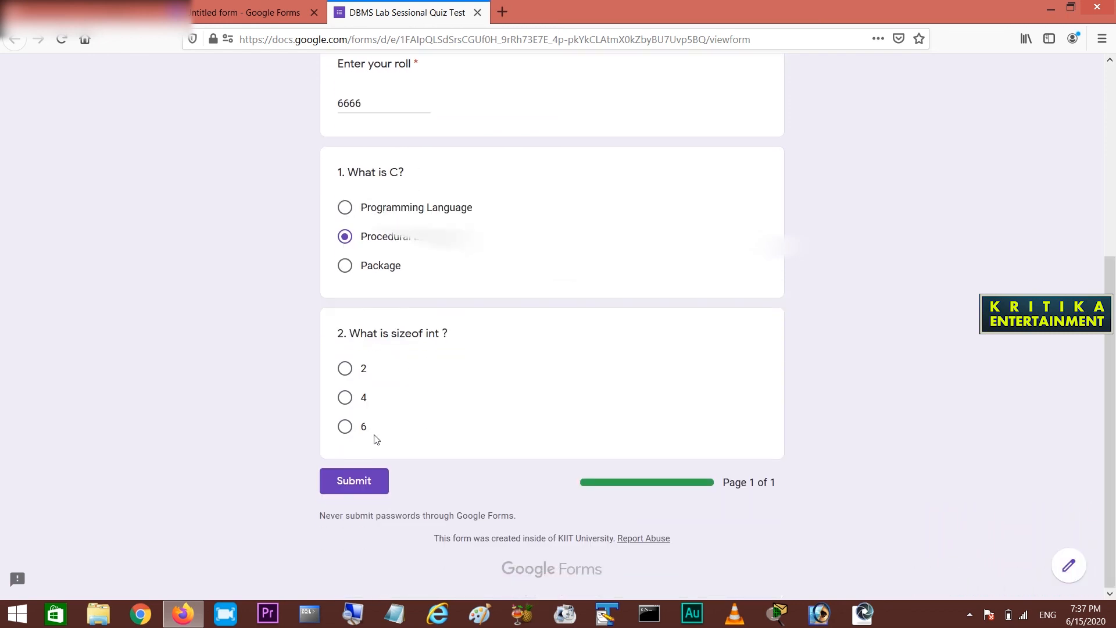
click(350, 400)
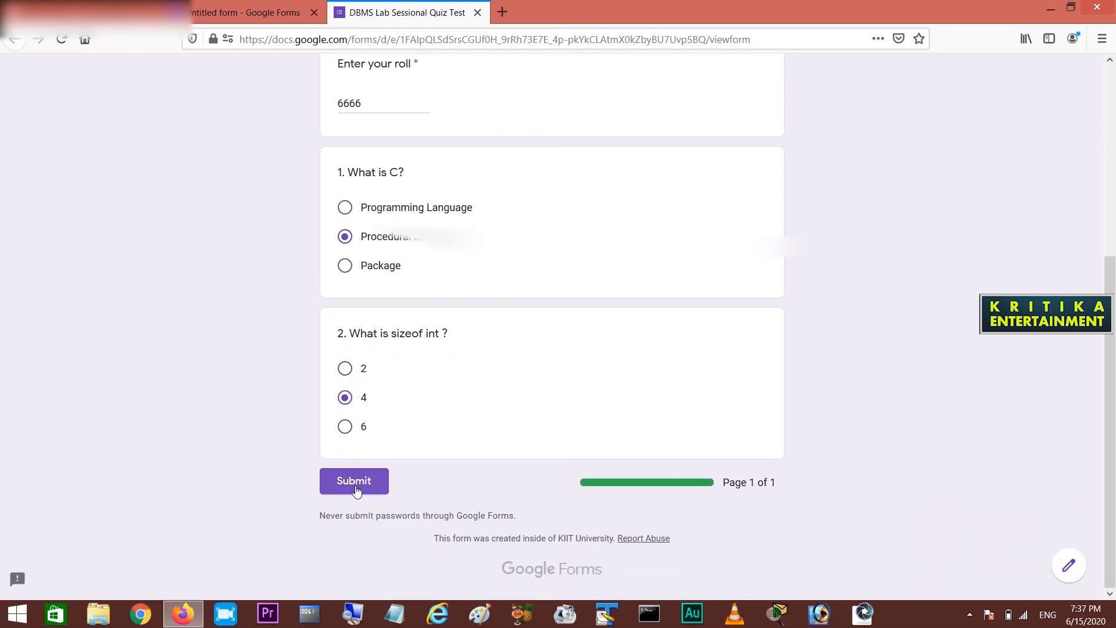
click(355, 486)
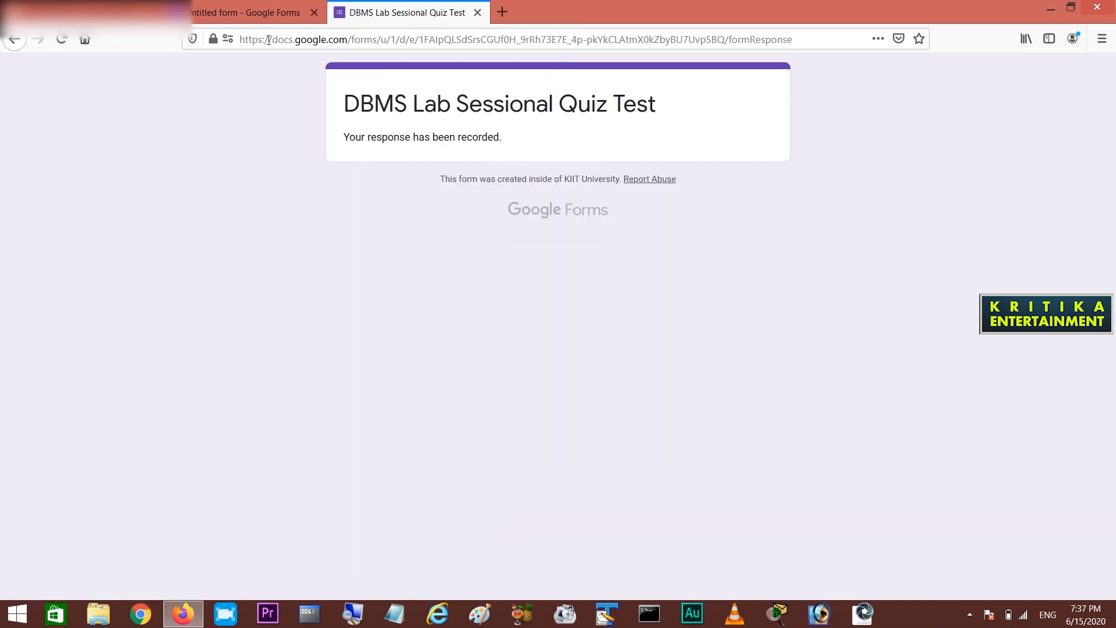
Step: Return to the form editor and review the responses summary with the points distribution and each respondent's score
click(250, 12)
scroll(571, 311, up, 5)
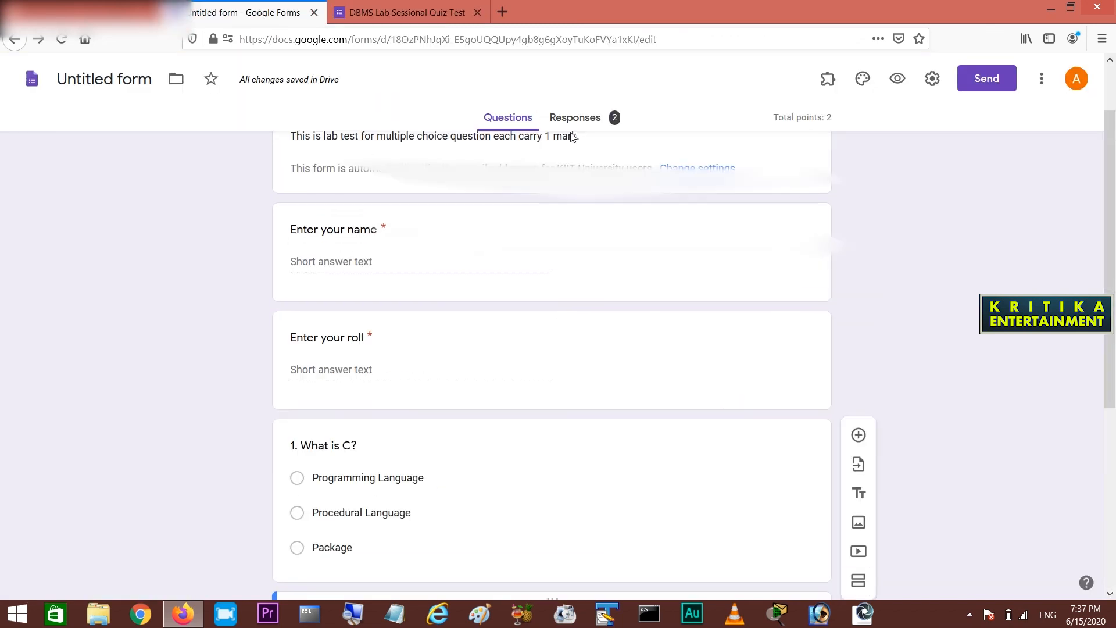
click(575, 117)
scroll(619, 265, down, 6)
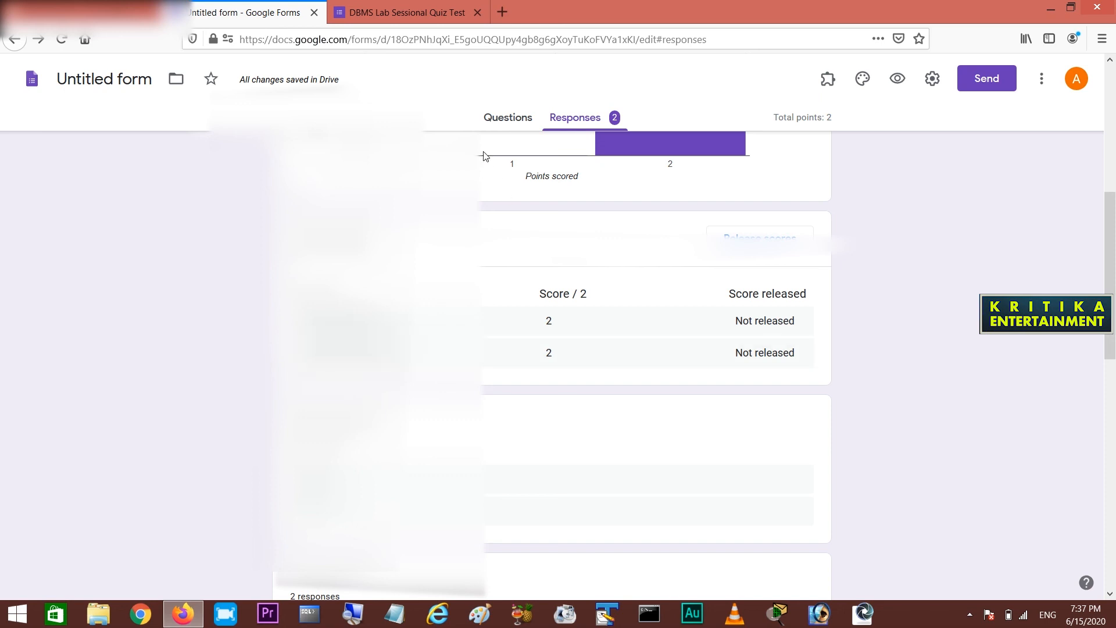
scroll(837, 268, up, 6)
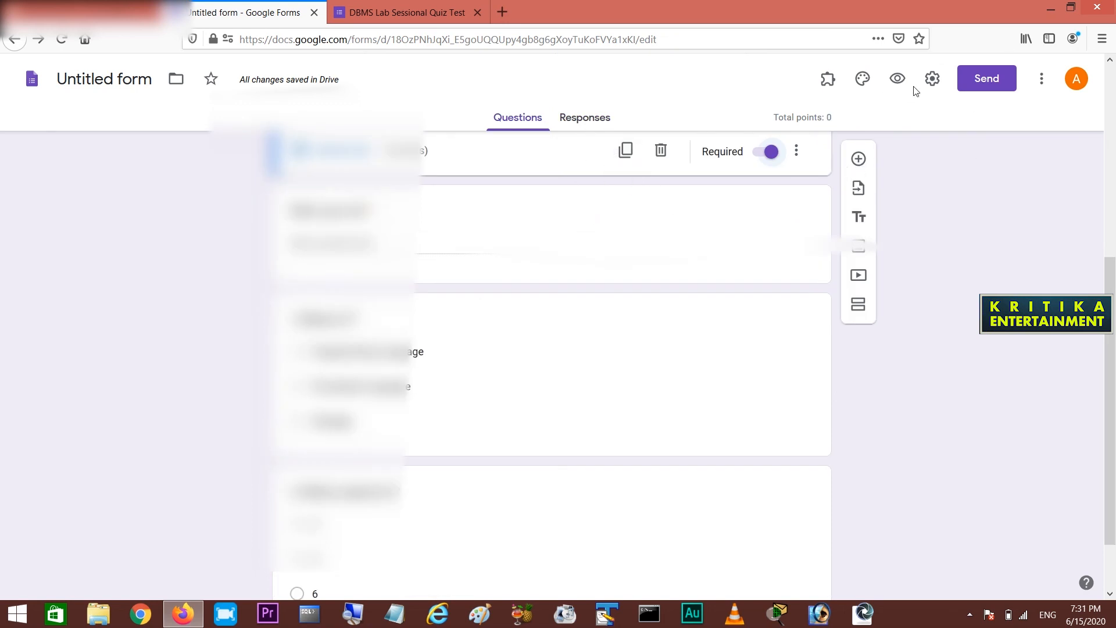
Step: Open the form's sending options, shorten the shareable link's URL and copy it
click(986, 80)
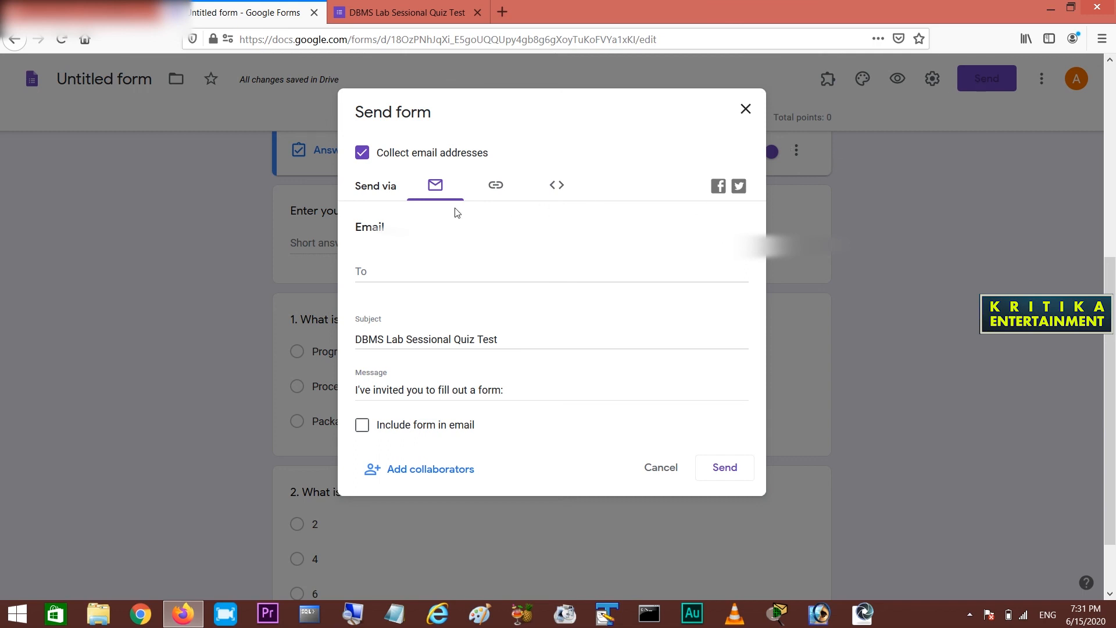
click(499, 186)
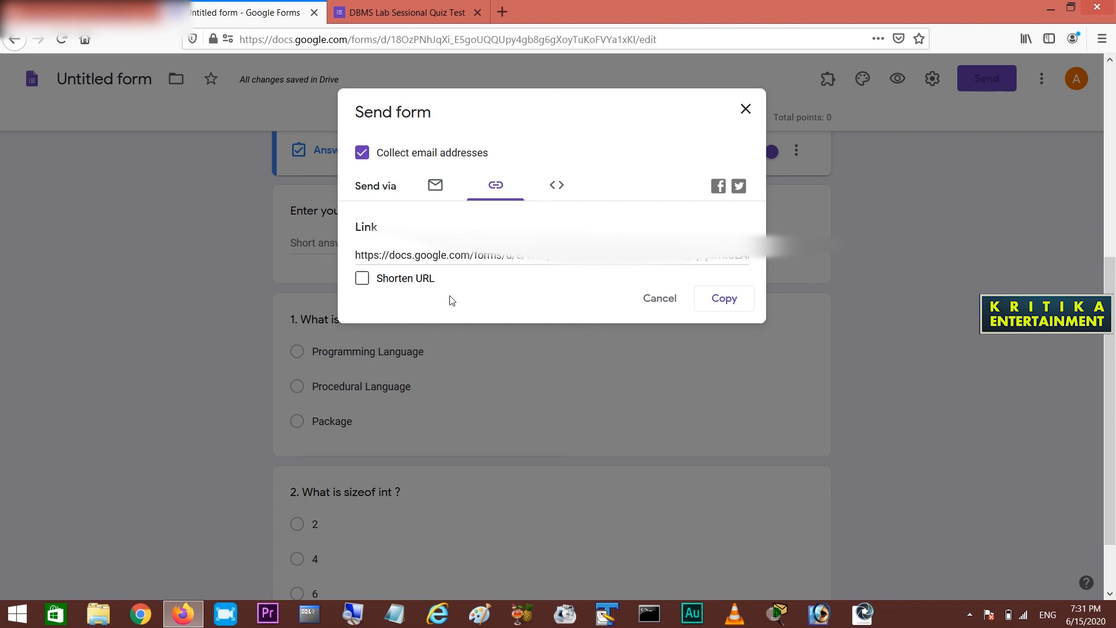
click(362, 279)
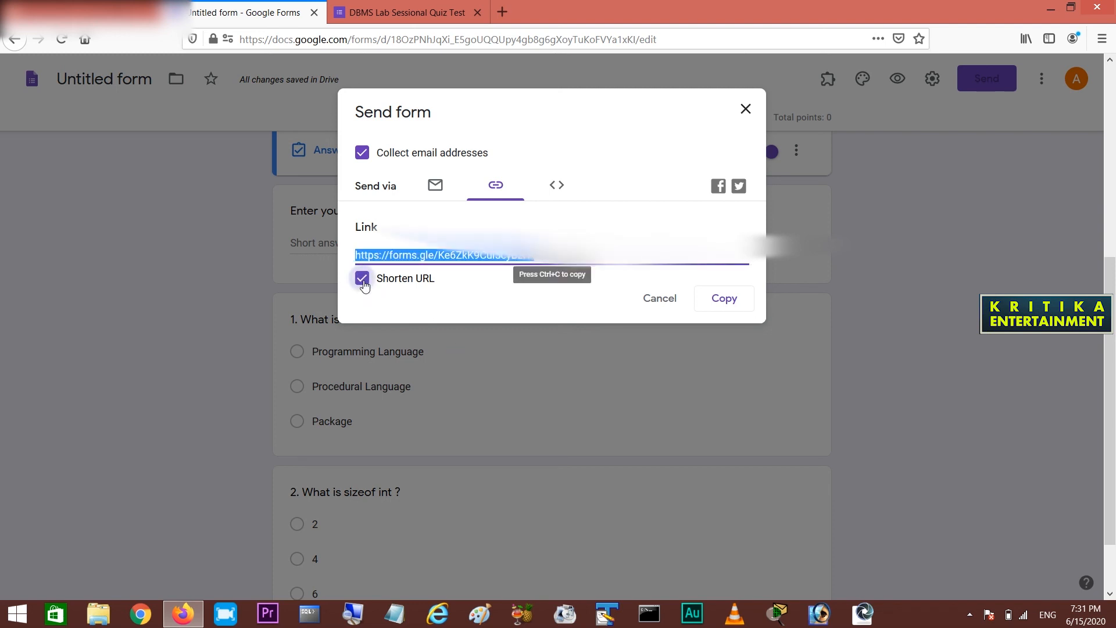
click(726, 299)
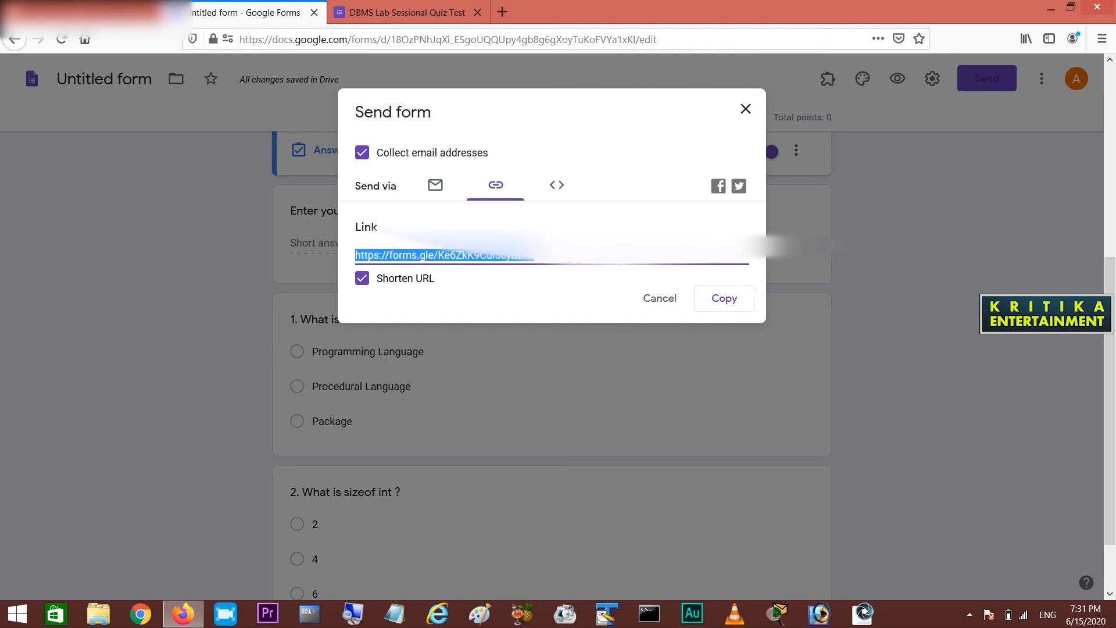
Step: Switch the sending method to email and open the recipient field for entry
click(436, 186)
click(401, 270)
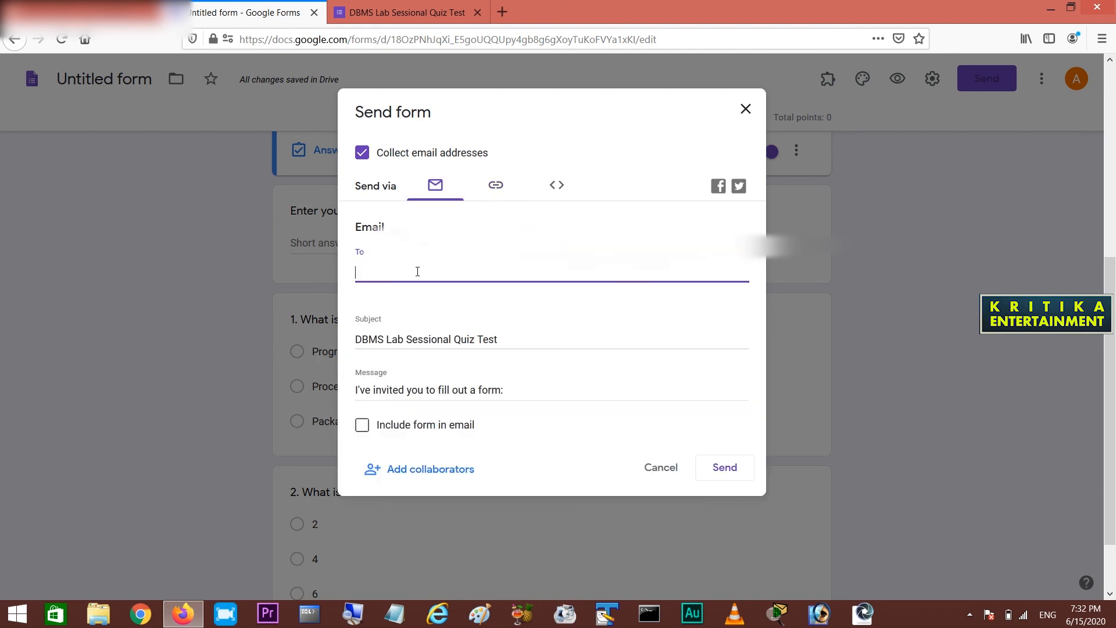